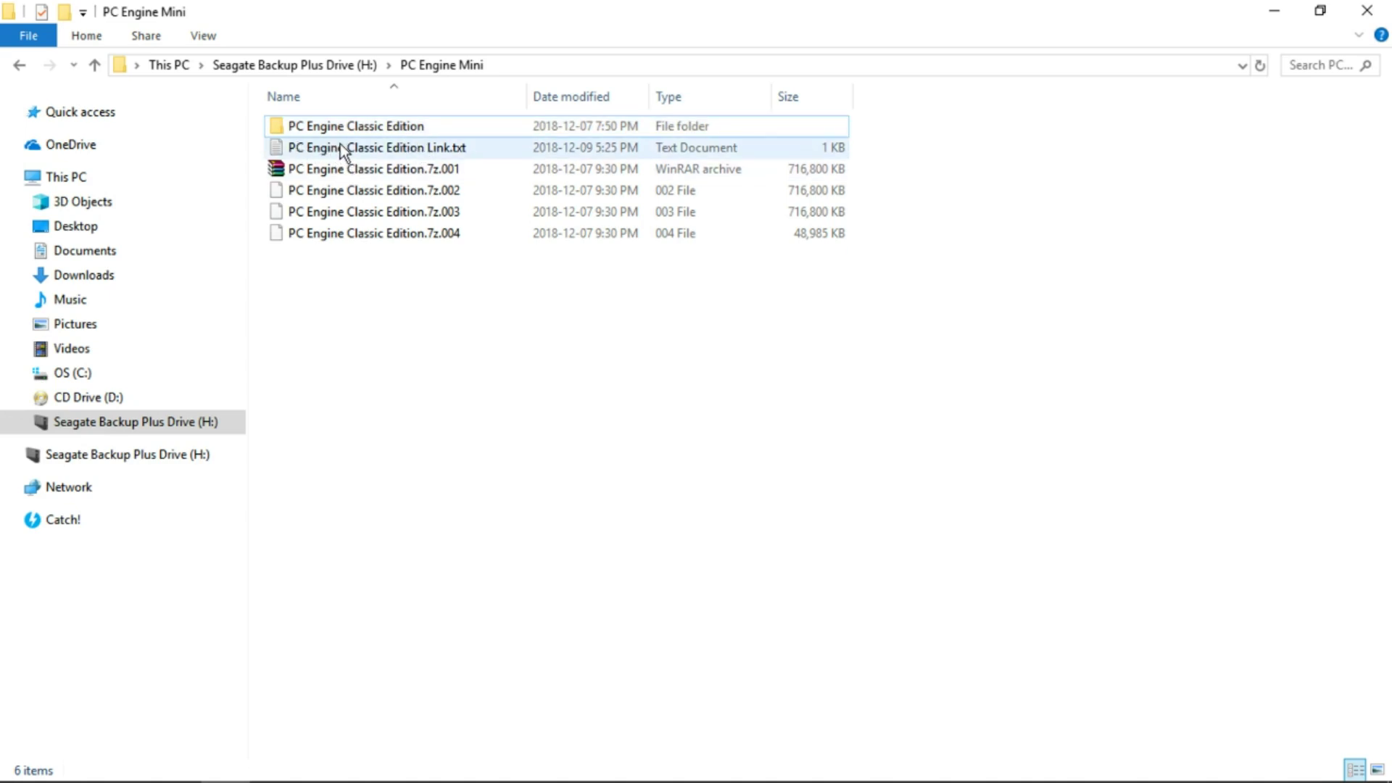
- Copy the Google Drive link from PC Engine Classic Edition Link.txt and close the text file
double_click(429, 150)
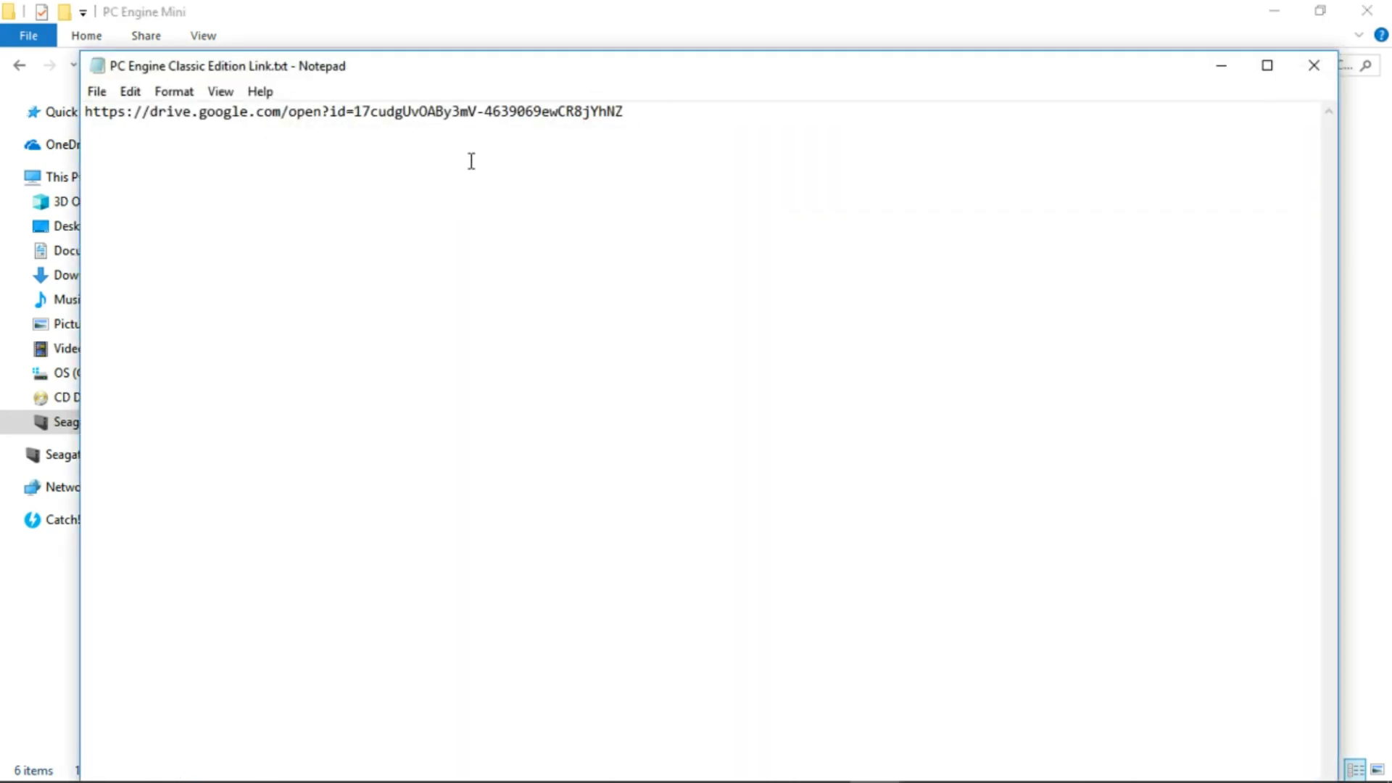
left_click_drag(628, 111, 230, 118)
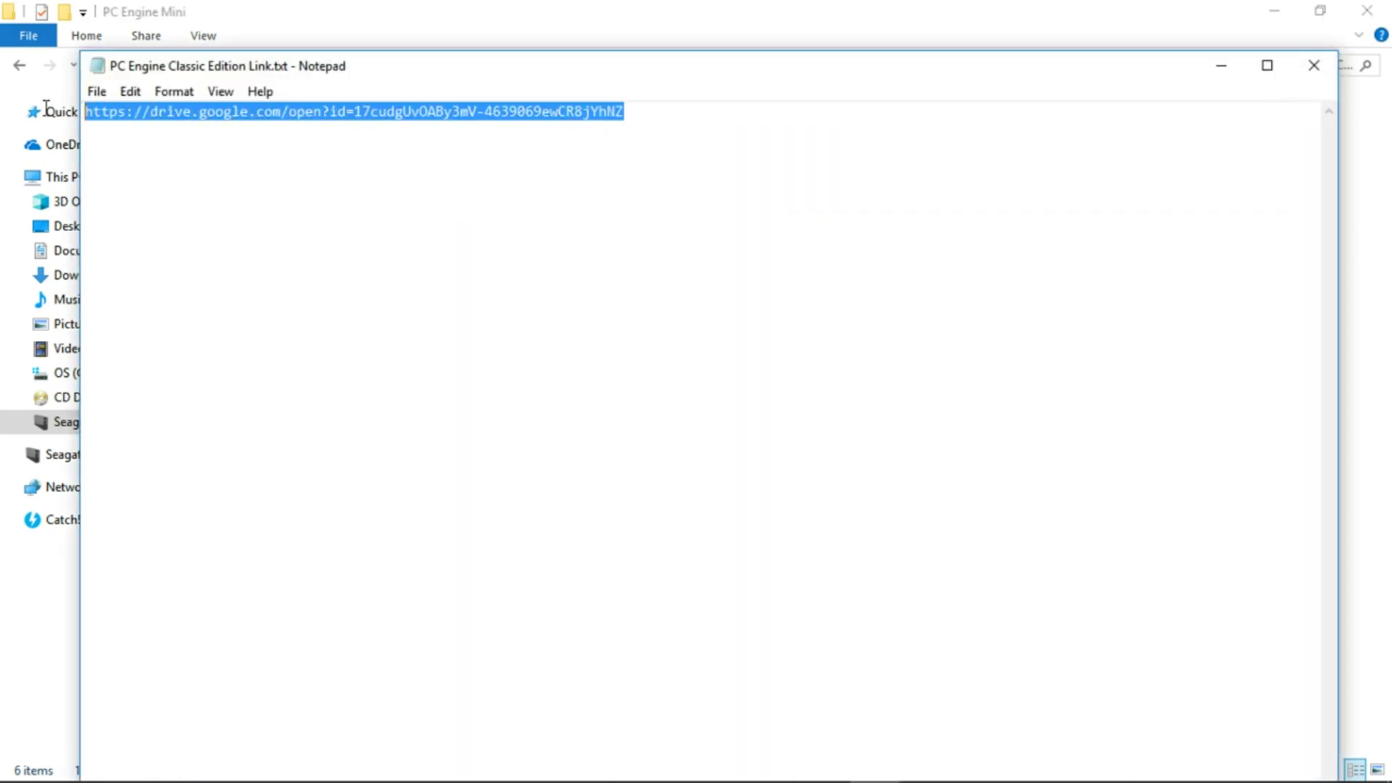
right_click(316, 114)
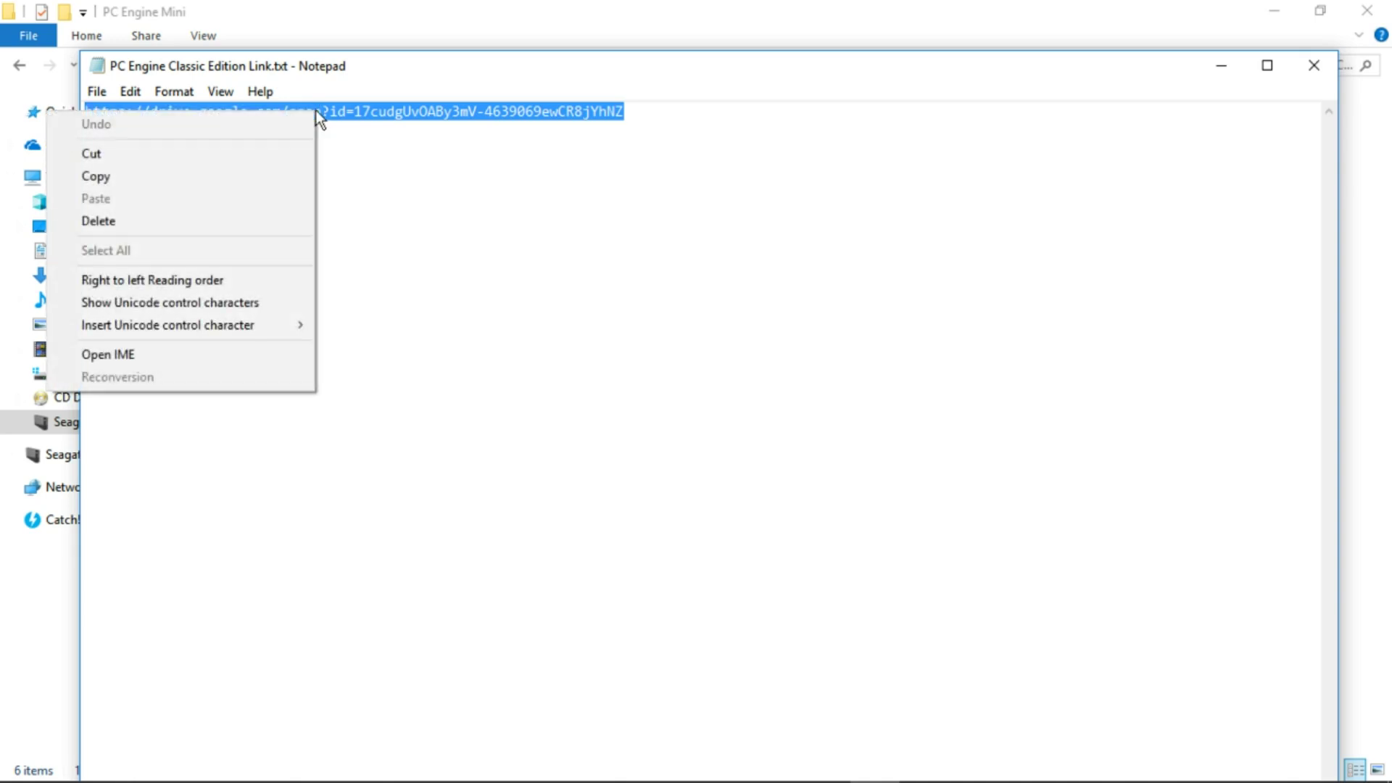
left_click(250, 177)
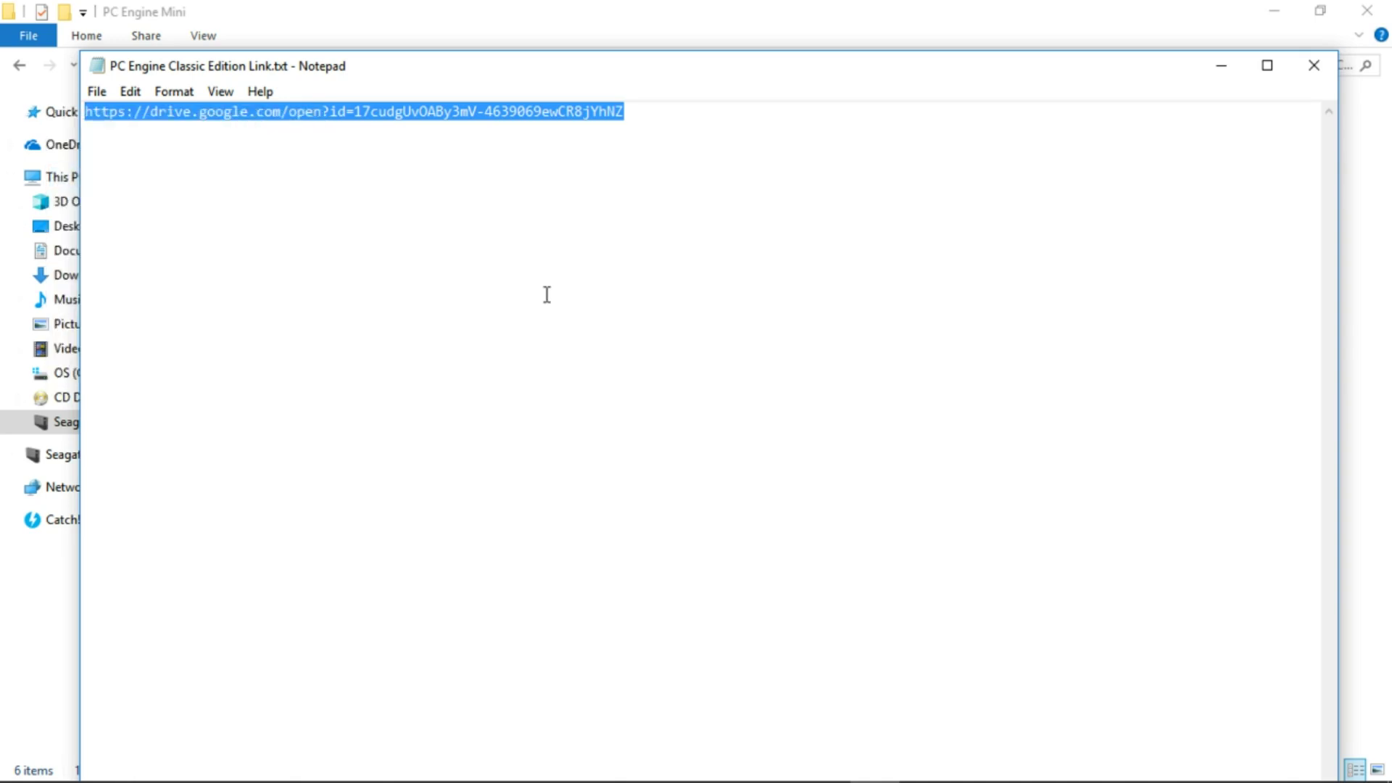
left_click(1311, 68)
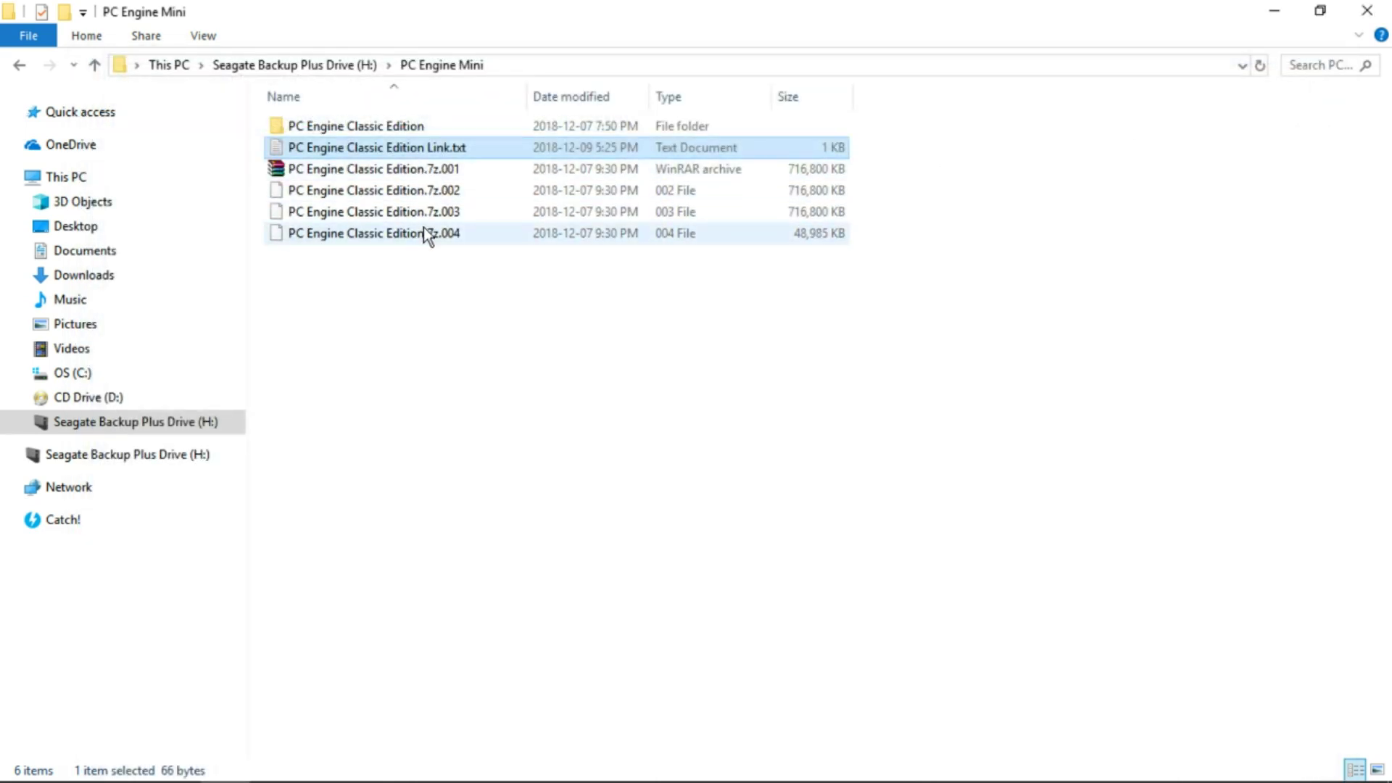
- Check the combined size of the four PC Engine Classic Edition.7z archive parts in their properties
left_click(453, 300)
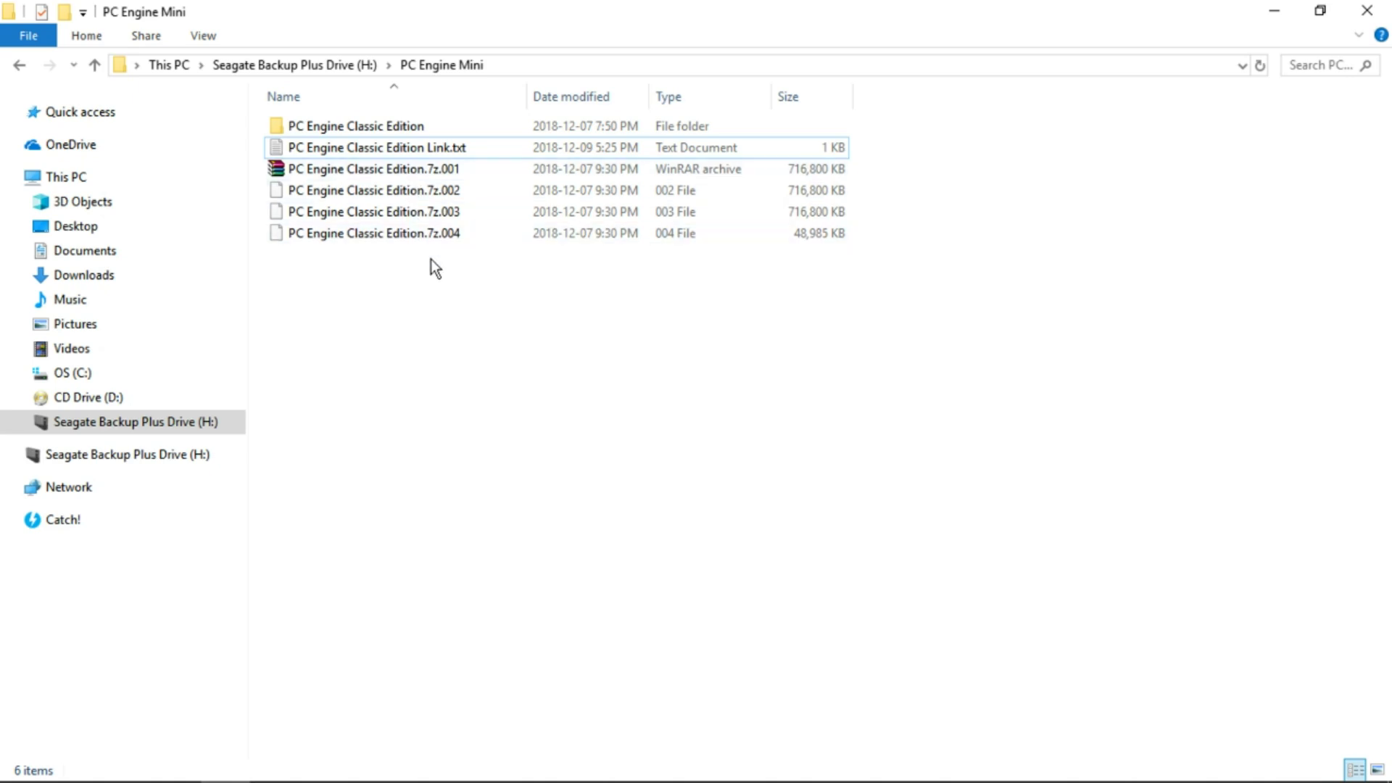
left_click_drag(431, 259, 398, 165)
right_click(397, 165)
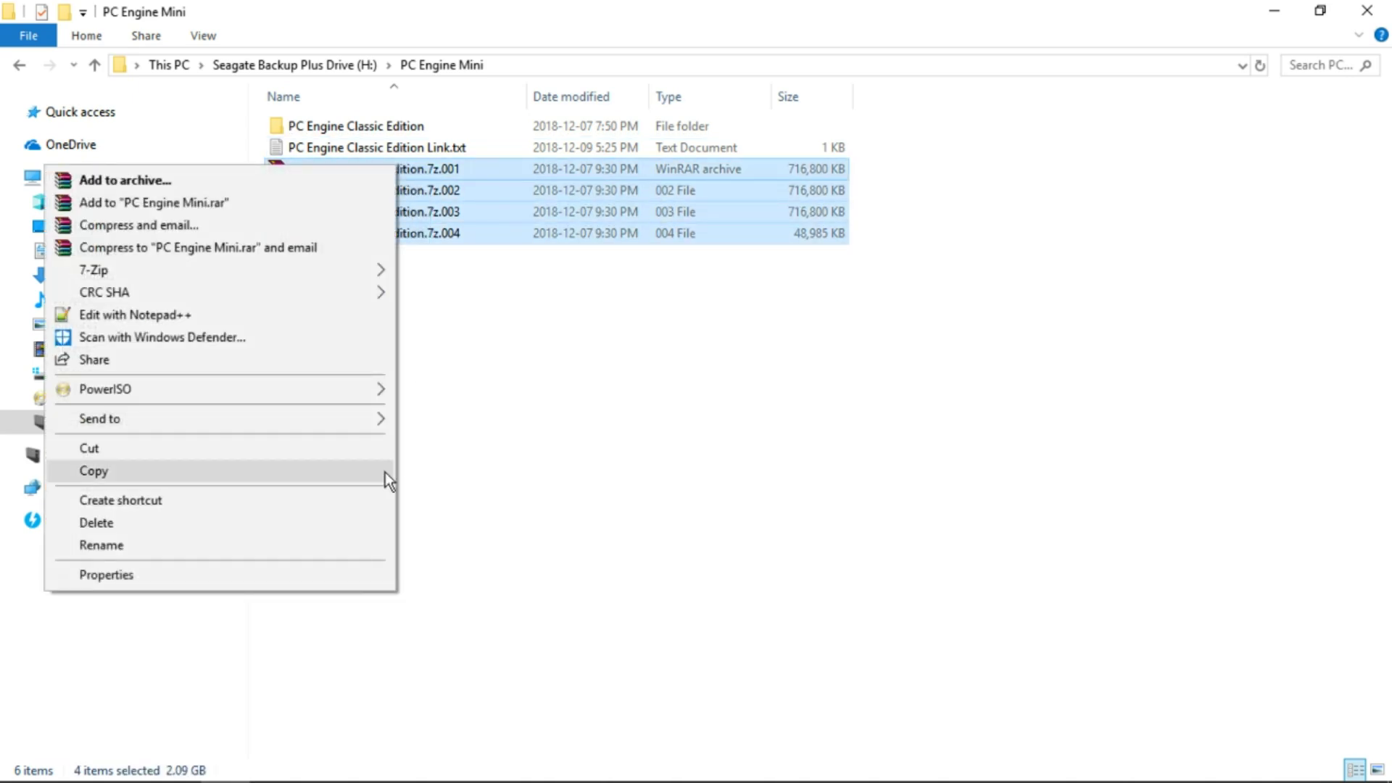
left_click(341, 573)
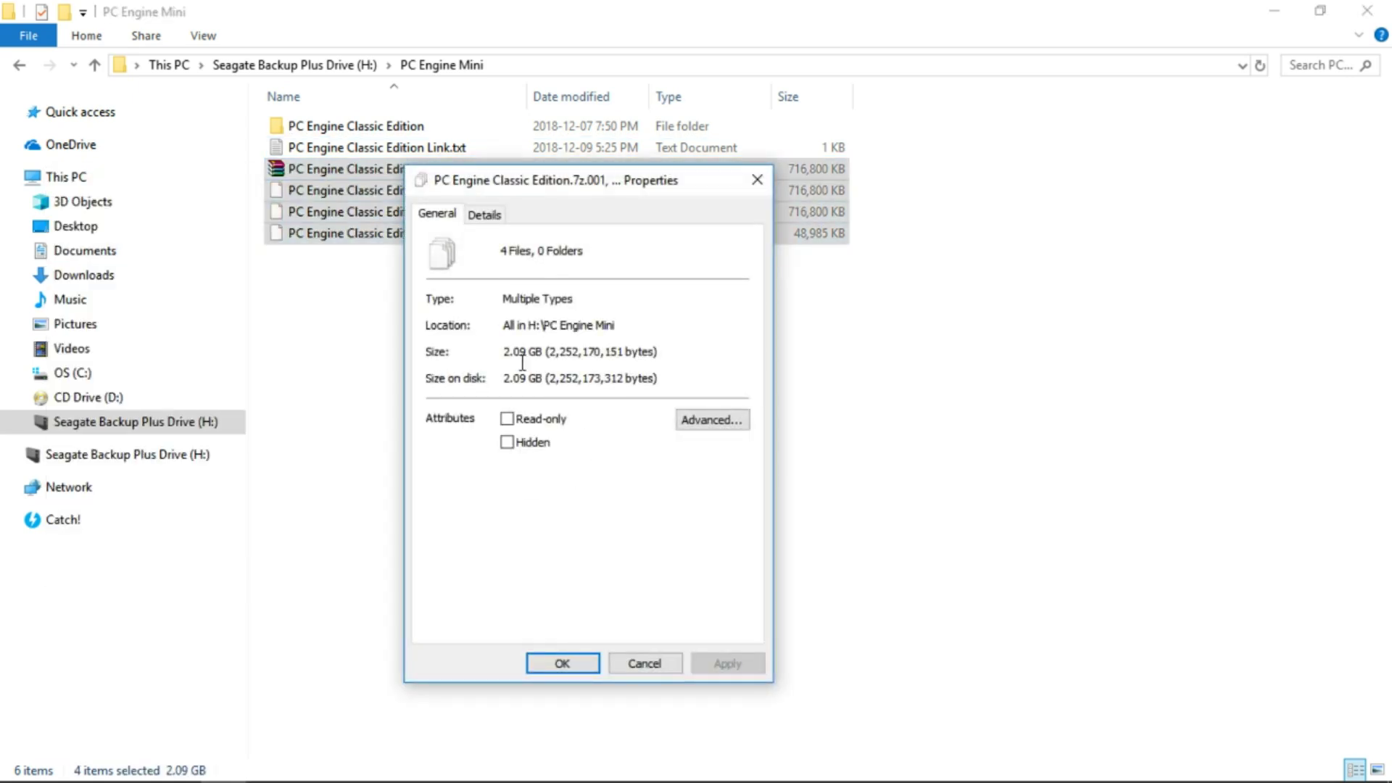
left_click(758, 180)
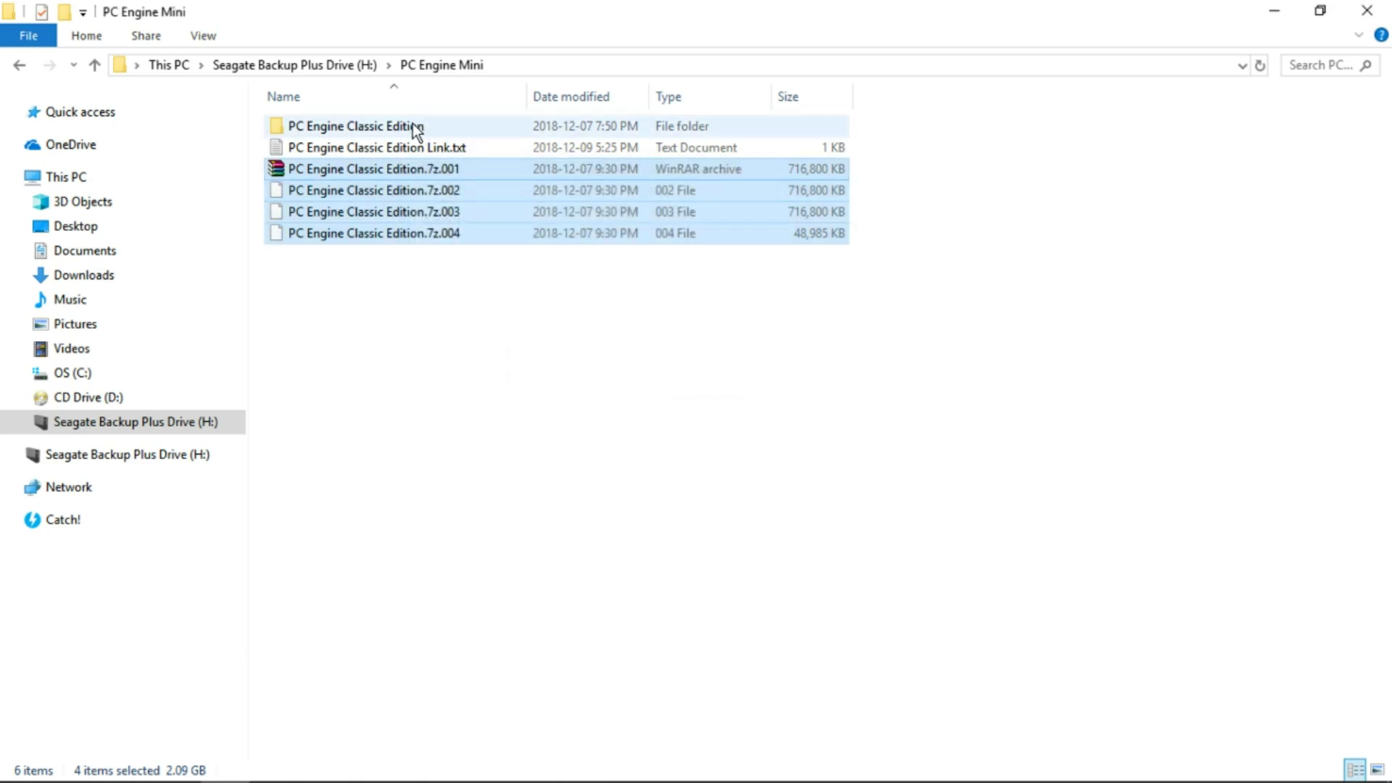
left_click(428, 301)
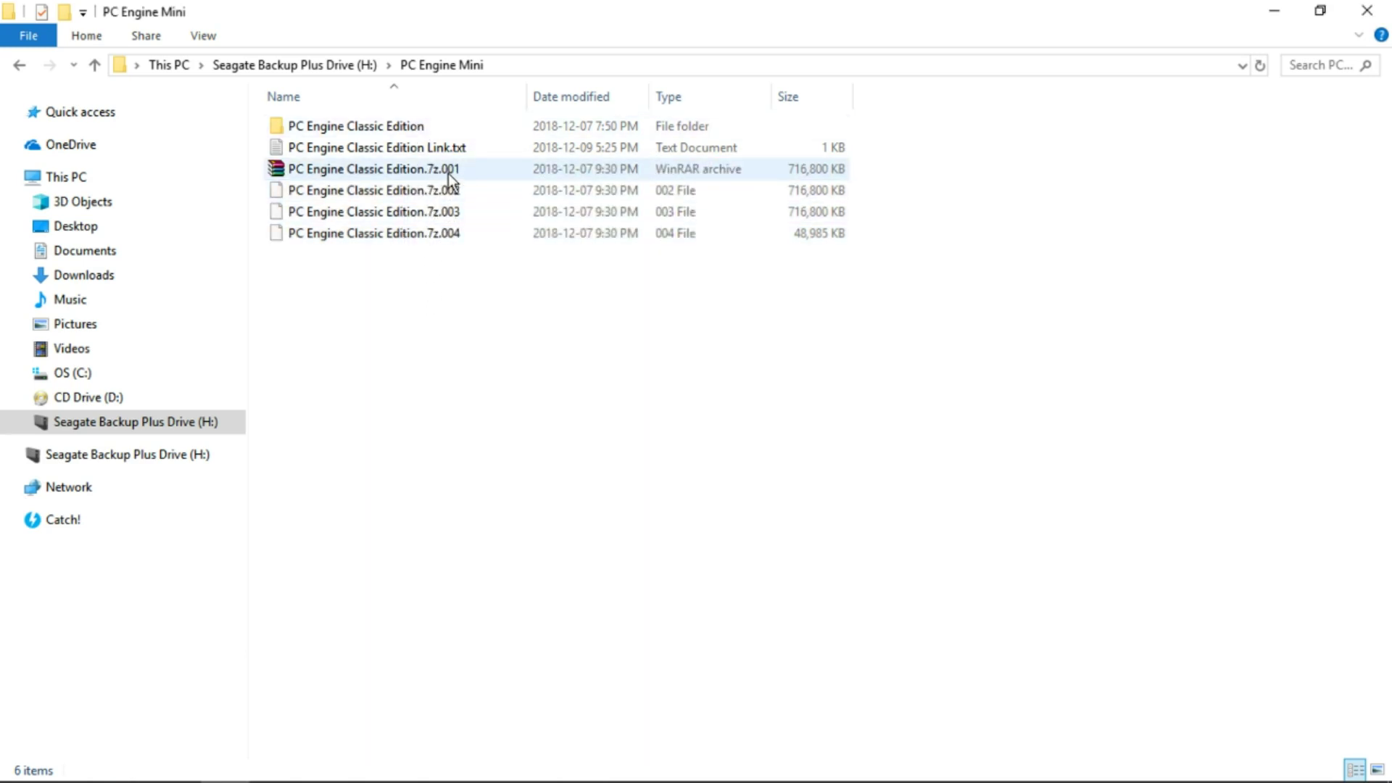
- Look at the 7-Zip extraction options for PC Engine Classic Edition.7z.001 without extracting it
right_click(450, 173)
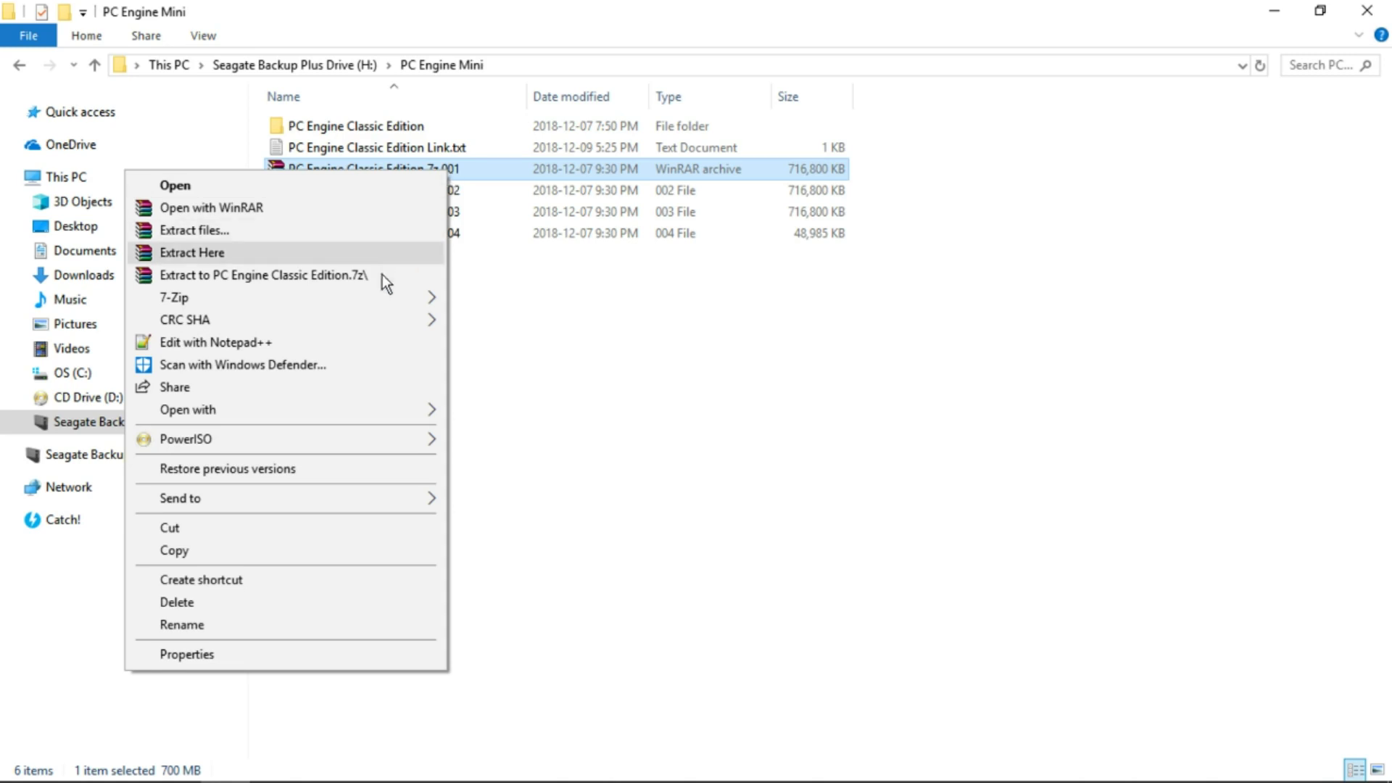
mouse_move(381, 300)
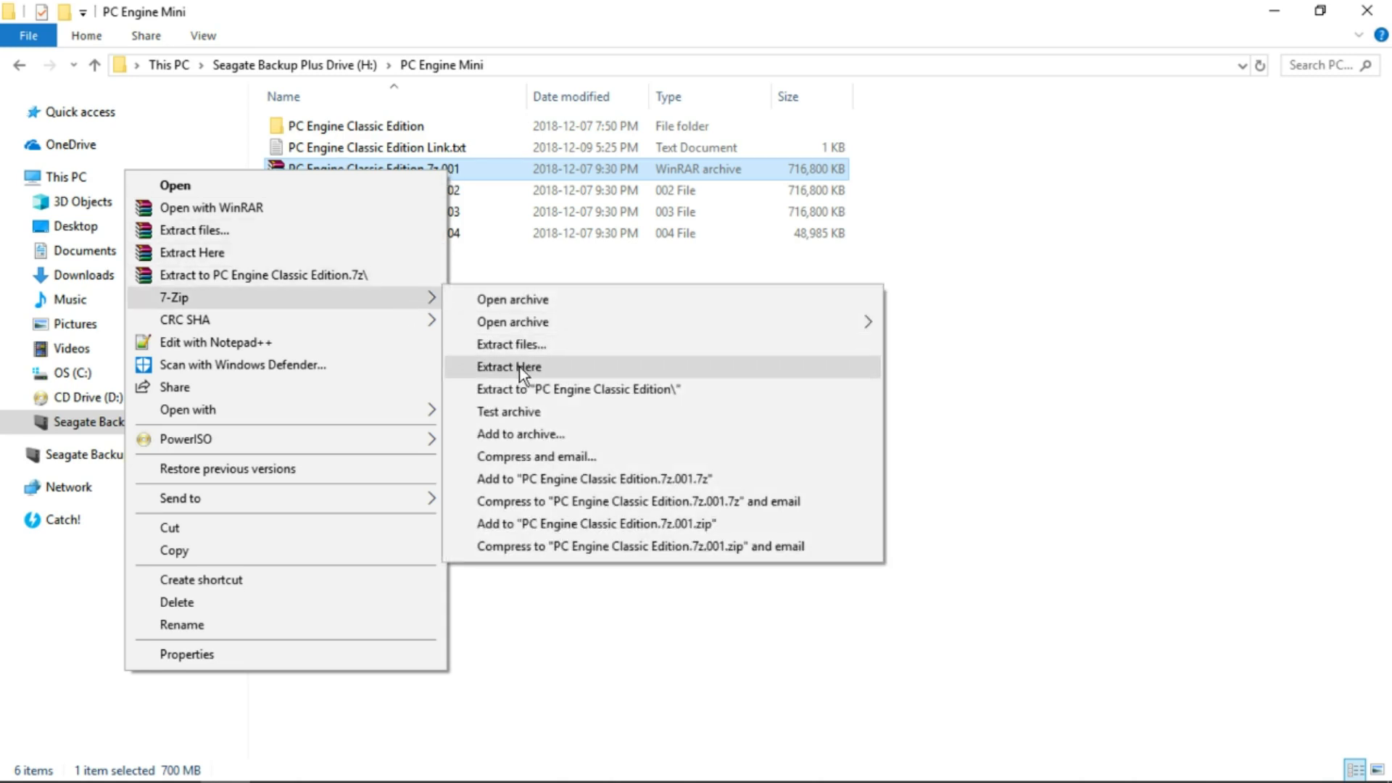
left_click(1017, 386)
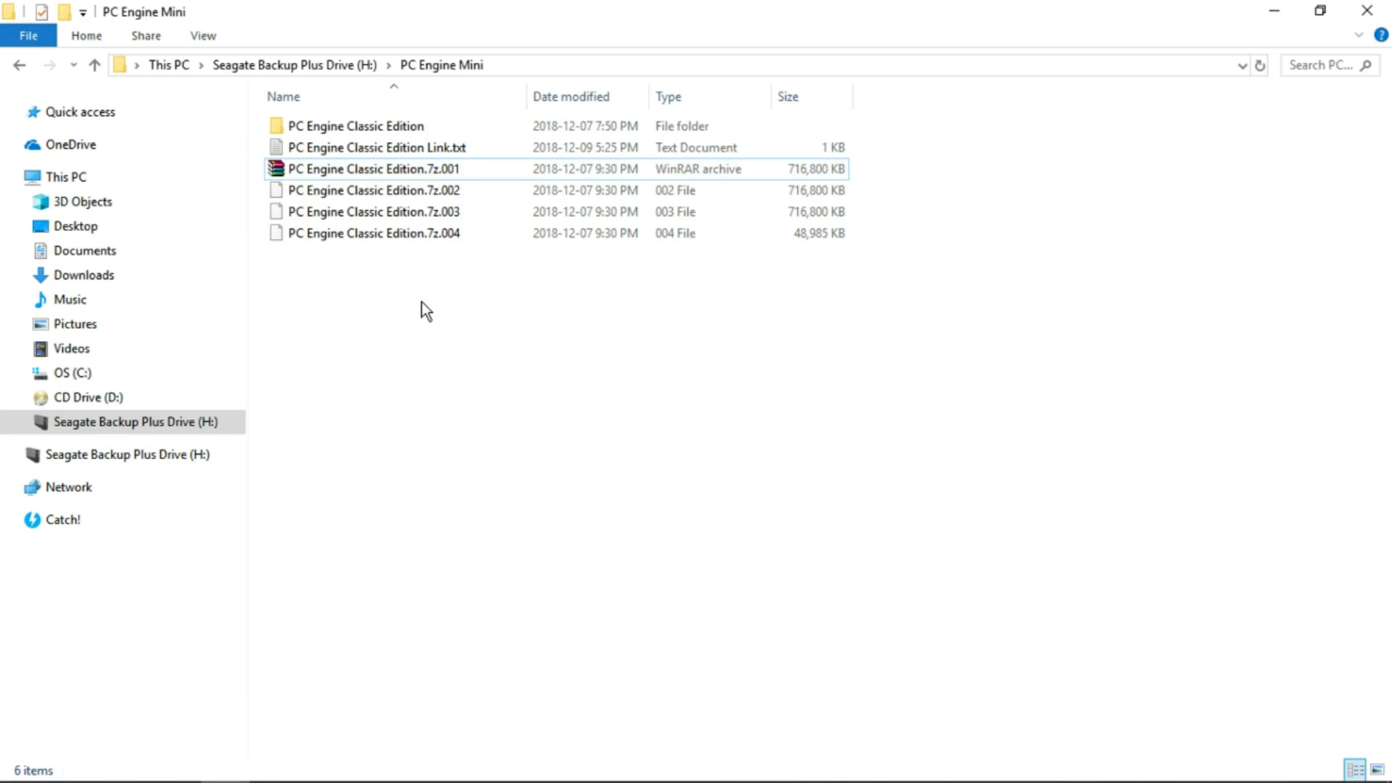
- Check the size of the extracted PC Engine Classic Edition folder in its properties
left_click(392, 127)
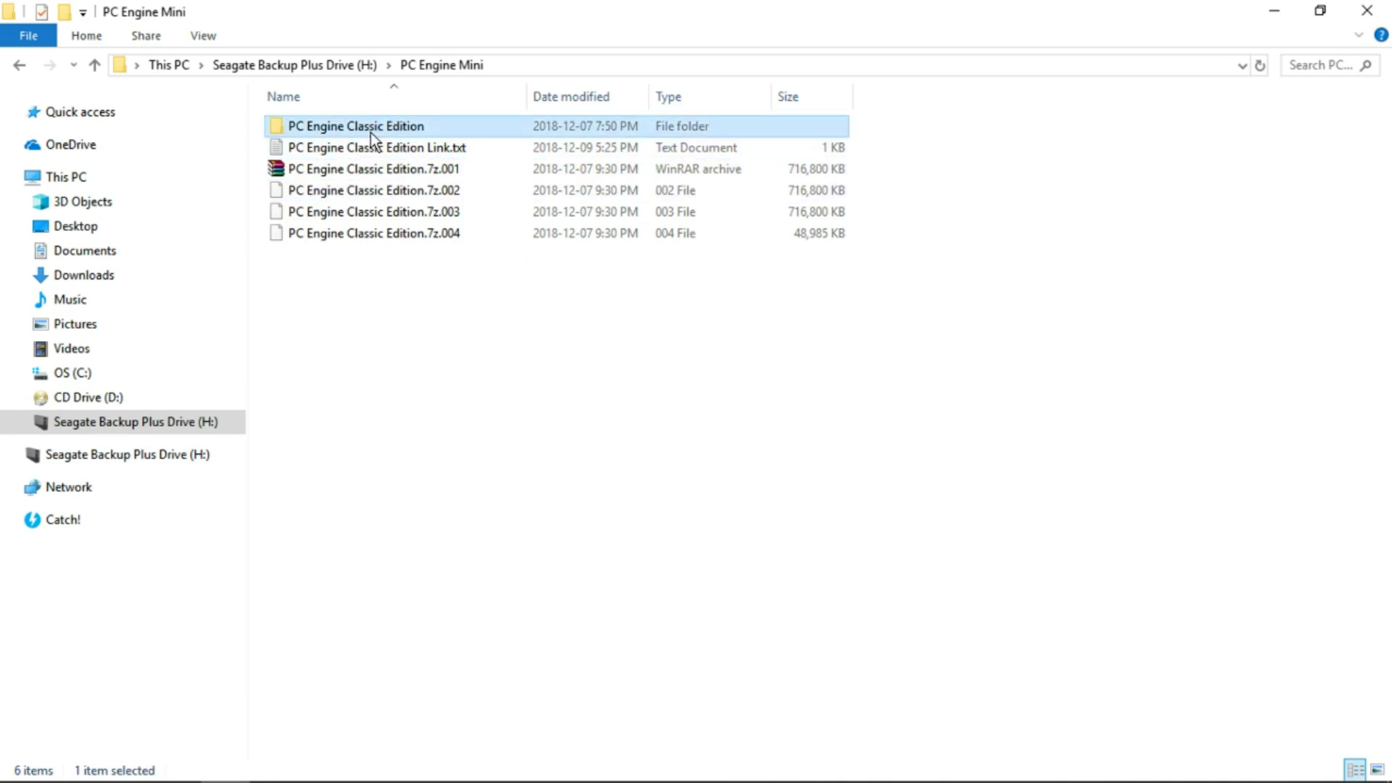
right_click(375, 128)
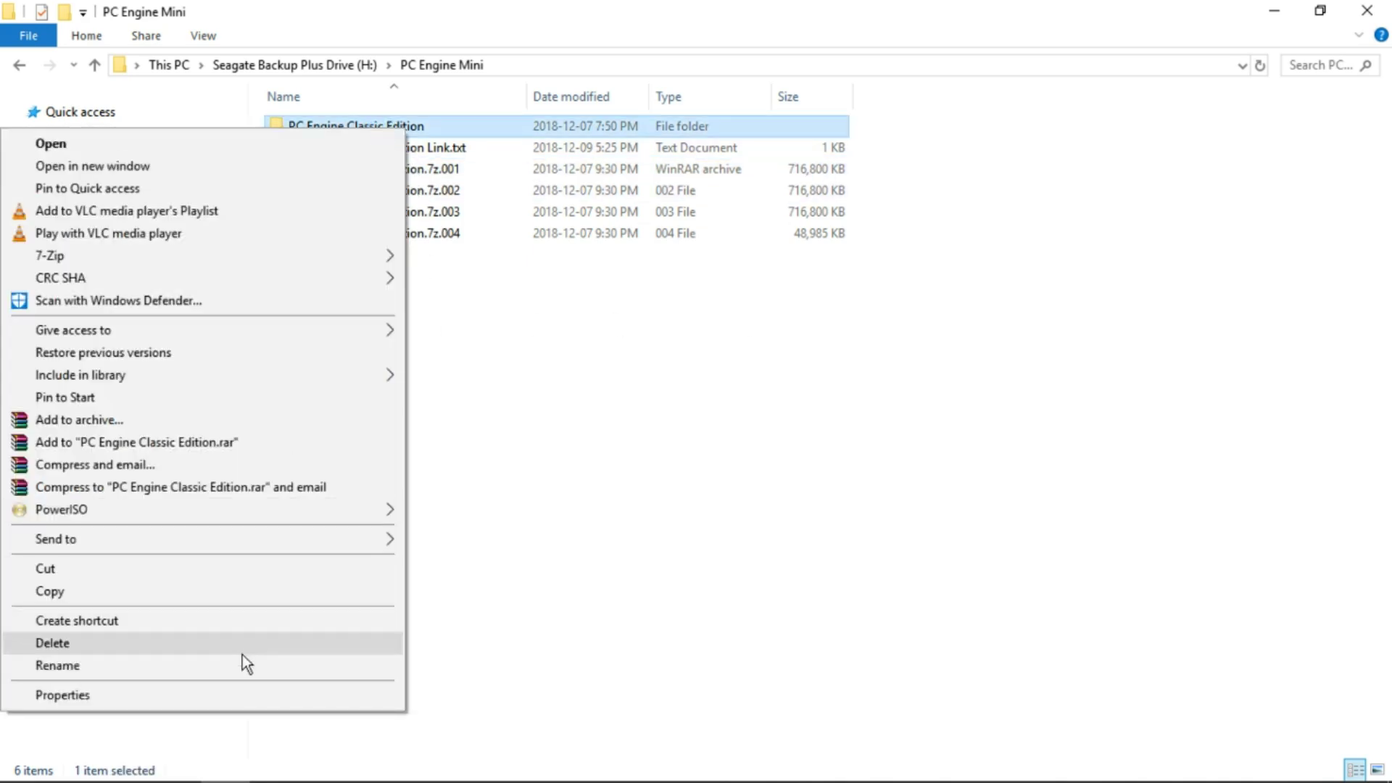
left_click(242, 694)
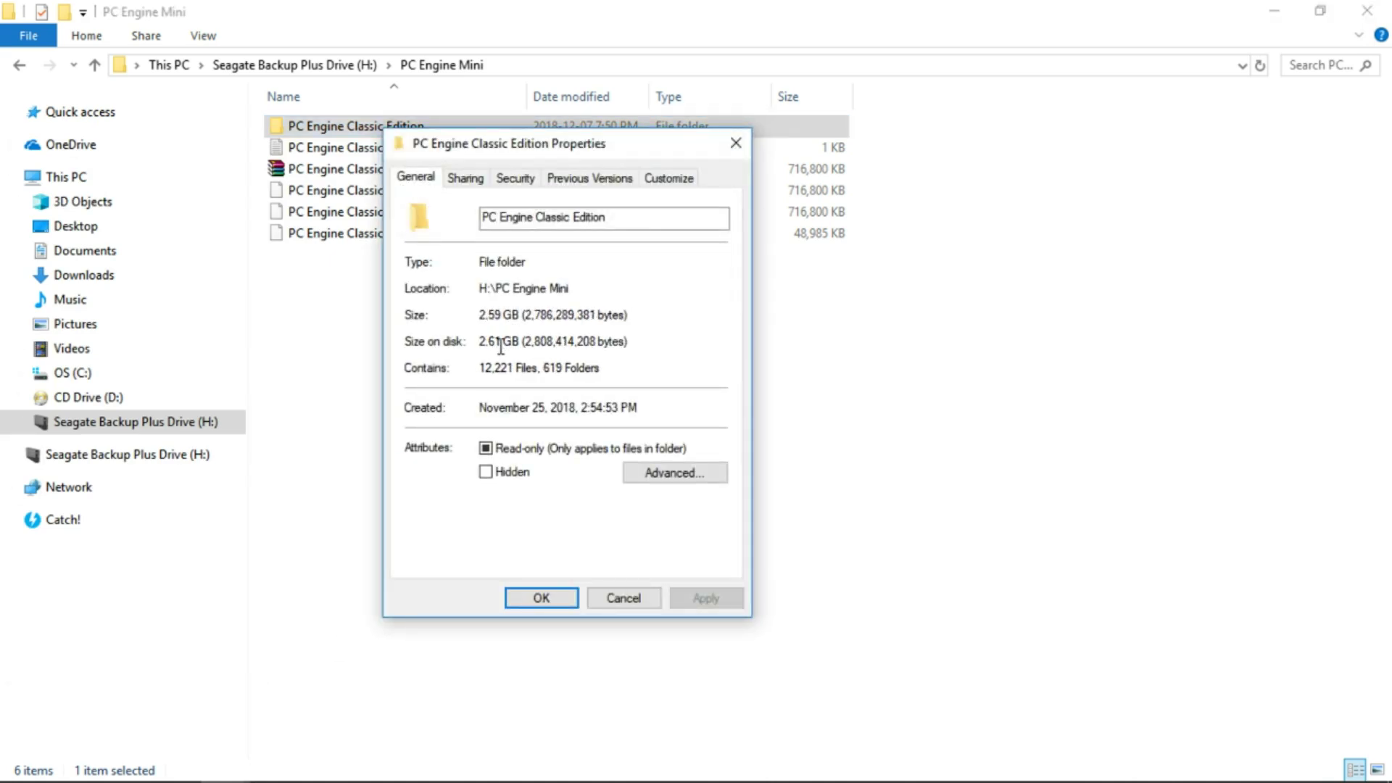
left_click(734, 144)
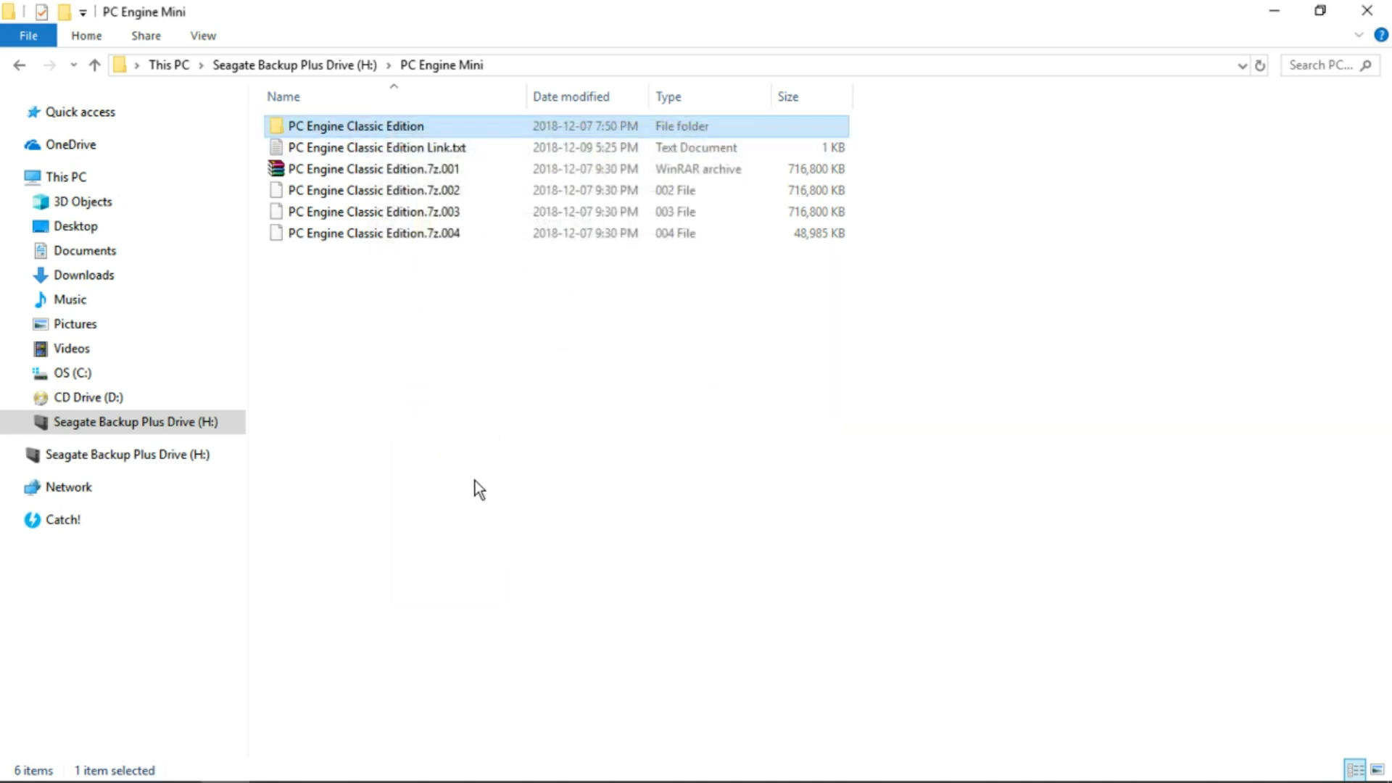
left_click(521, 451)
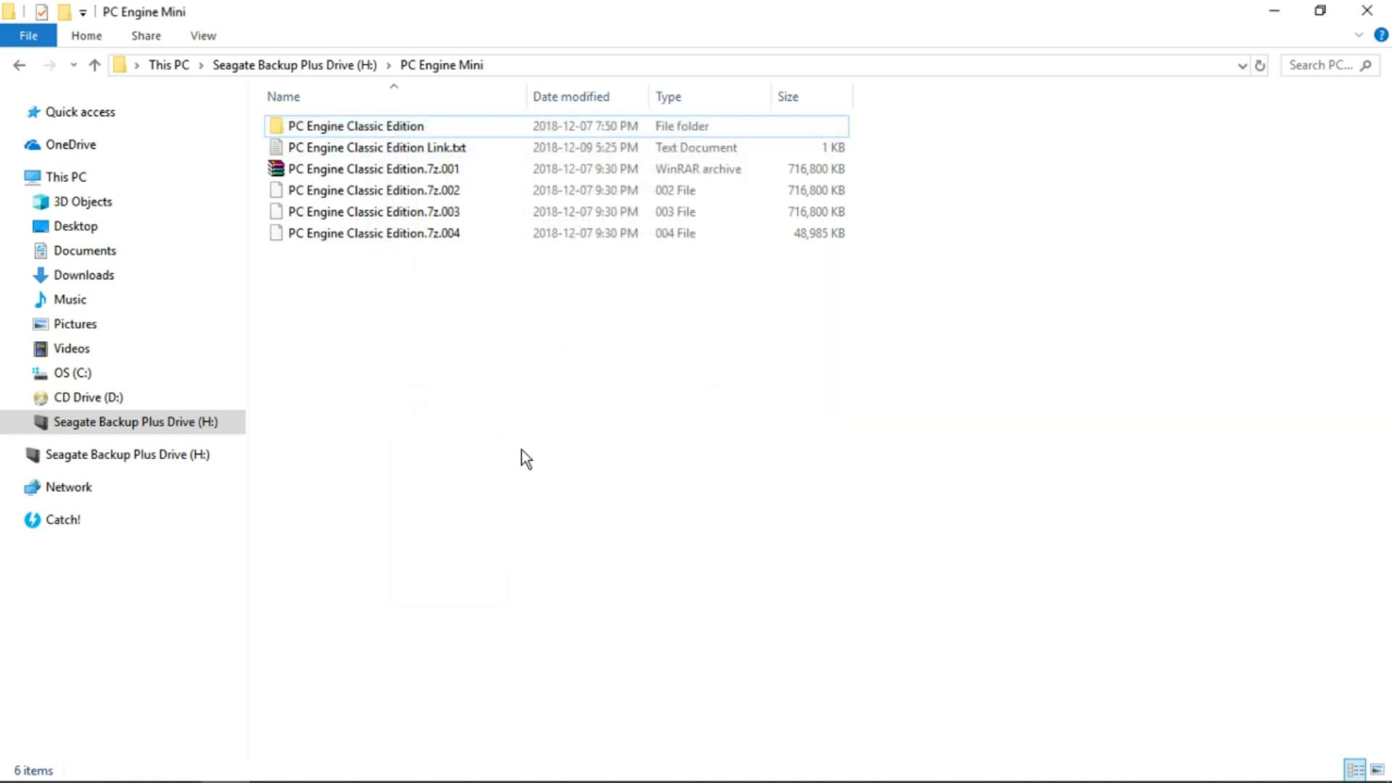
- Move the PC Engine Classic Edition folder out of PC Engine Mini to the root of drive H:
right_click(355, 126)
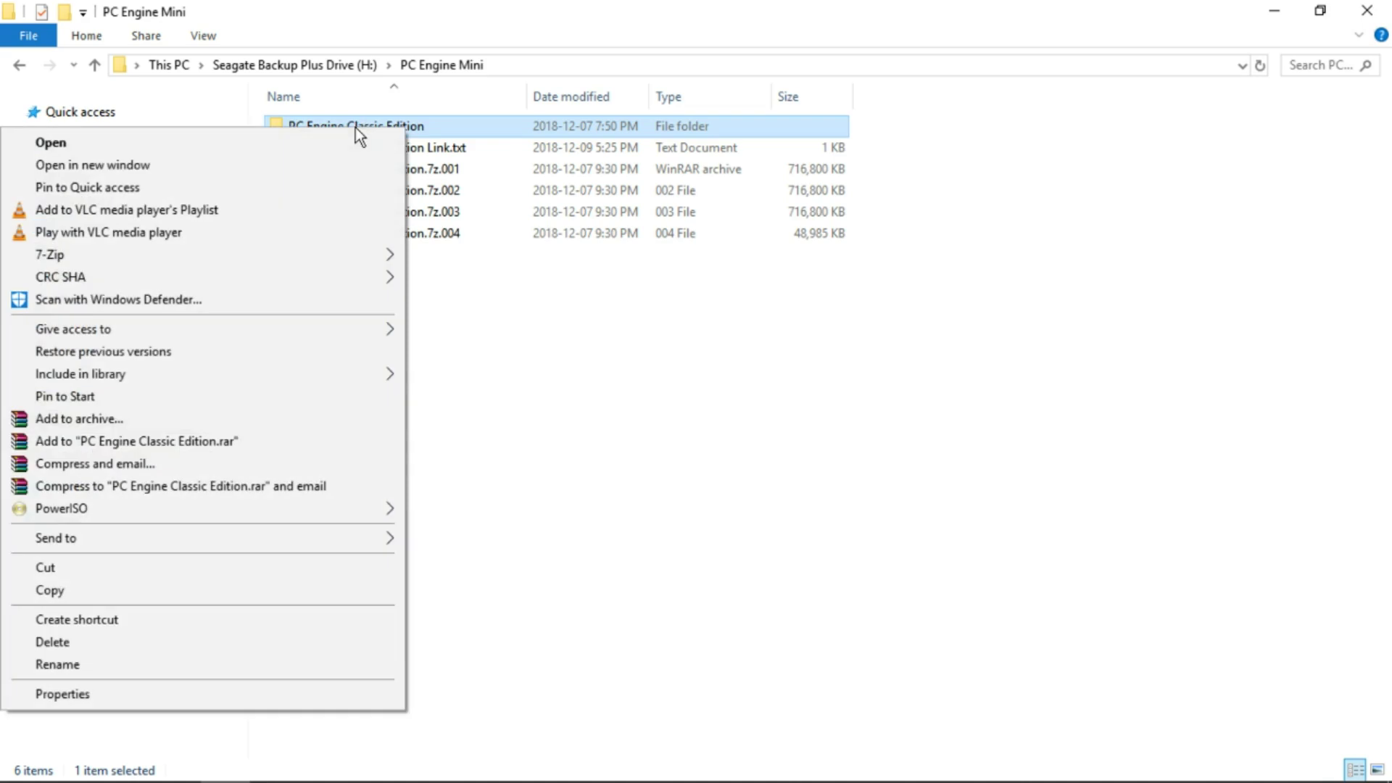
left_click(116, 567)
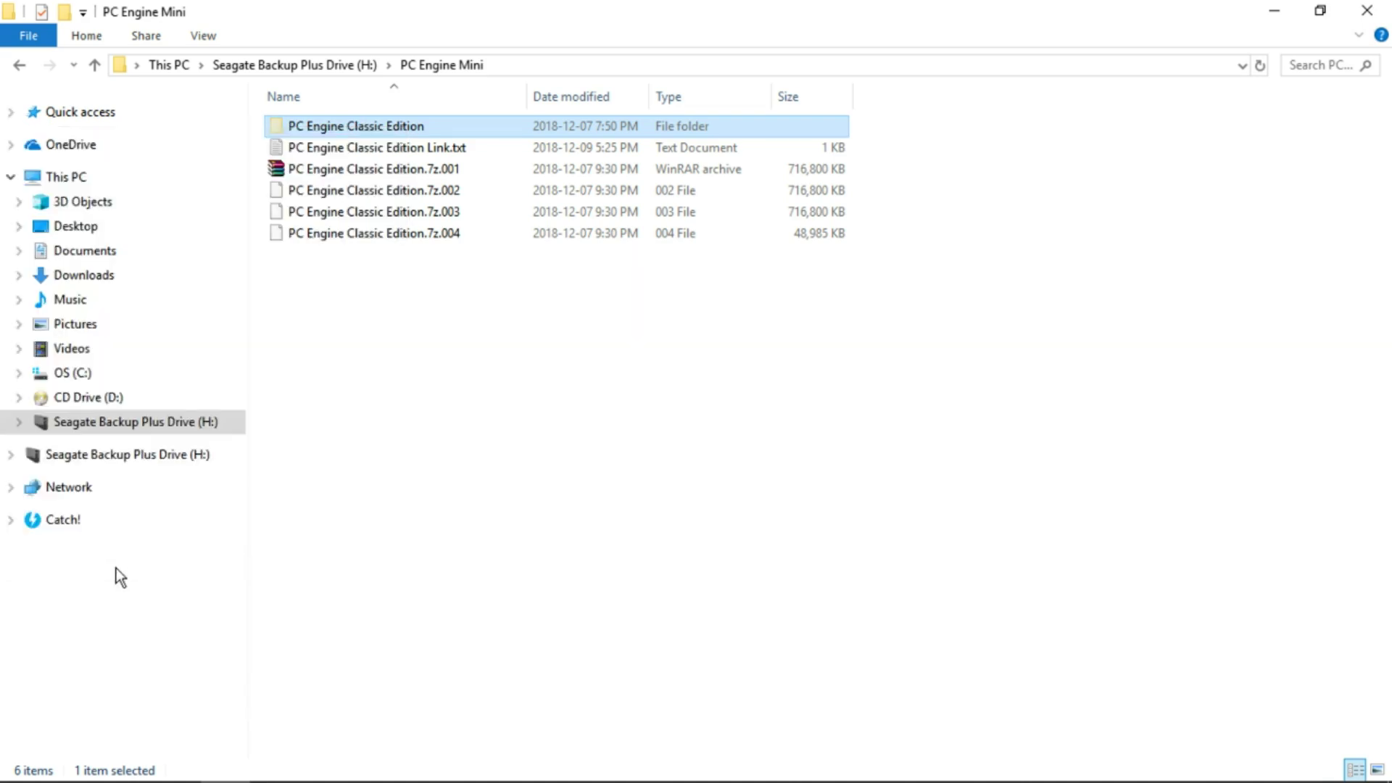
left_click(102, 68)
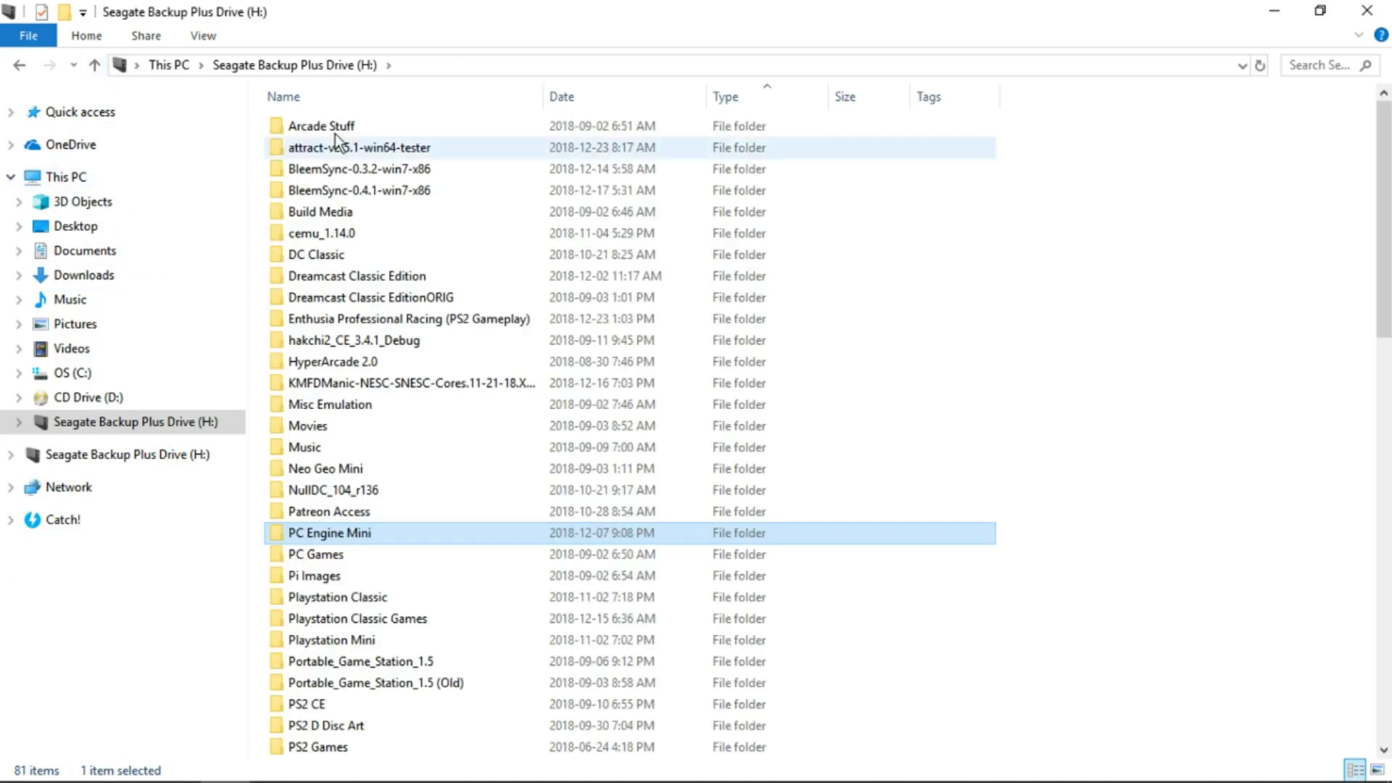
right_click(1197, 294)
left_click(1037, 434)
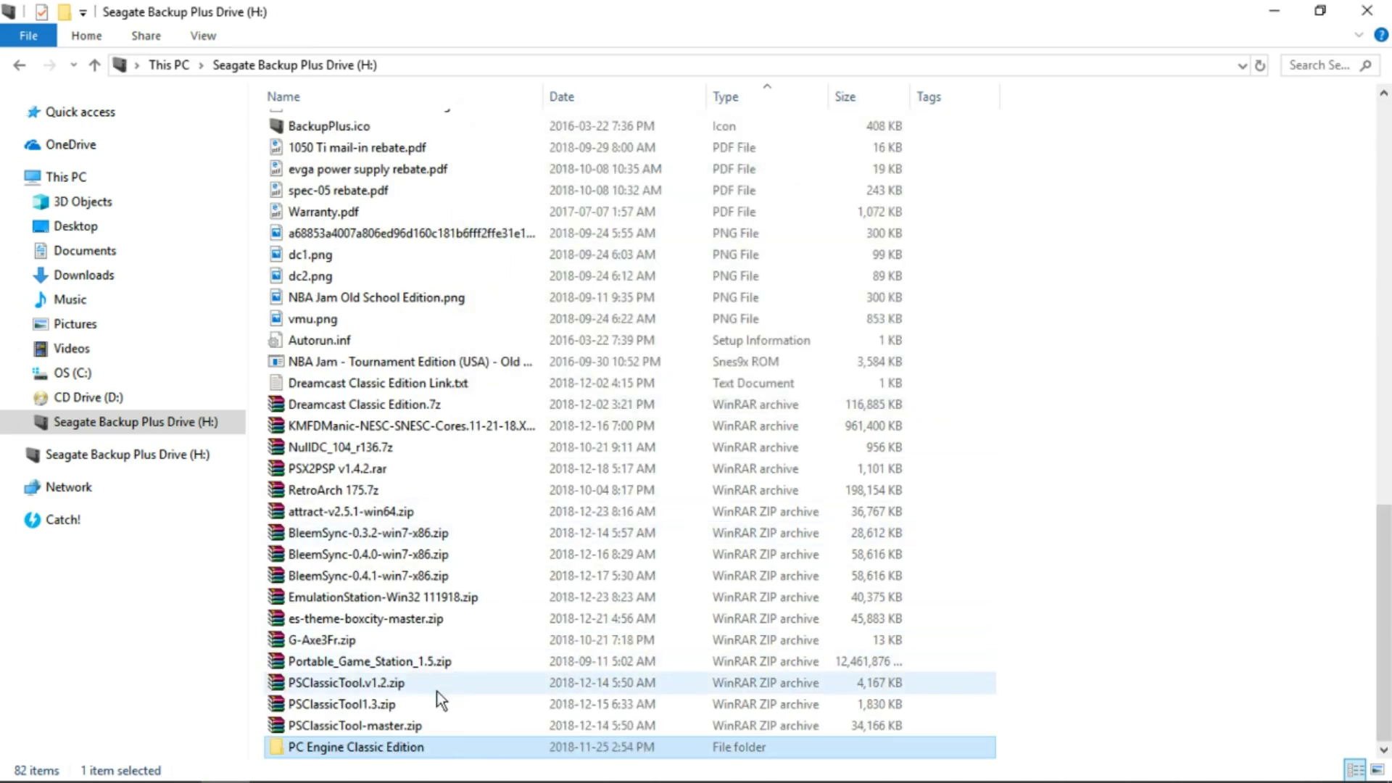
- Launch retroarch.exe from the RetroArch folder inside the moved PC Engine Classic Edition folder
double_click(403, 748)
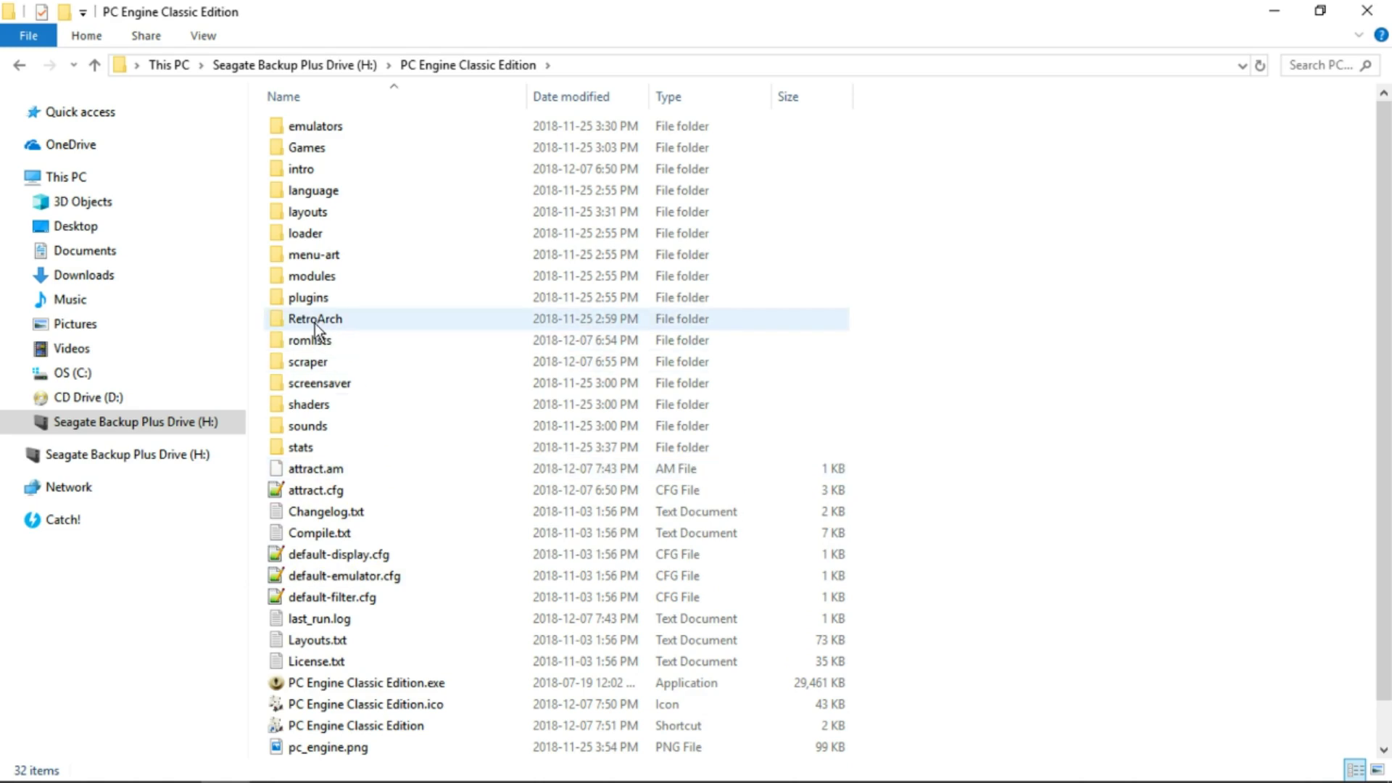
double_click(319, 323)
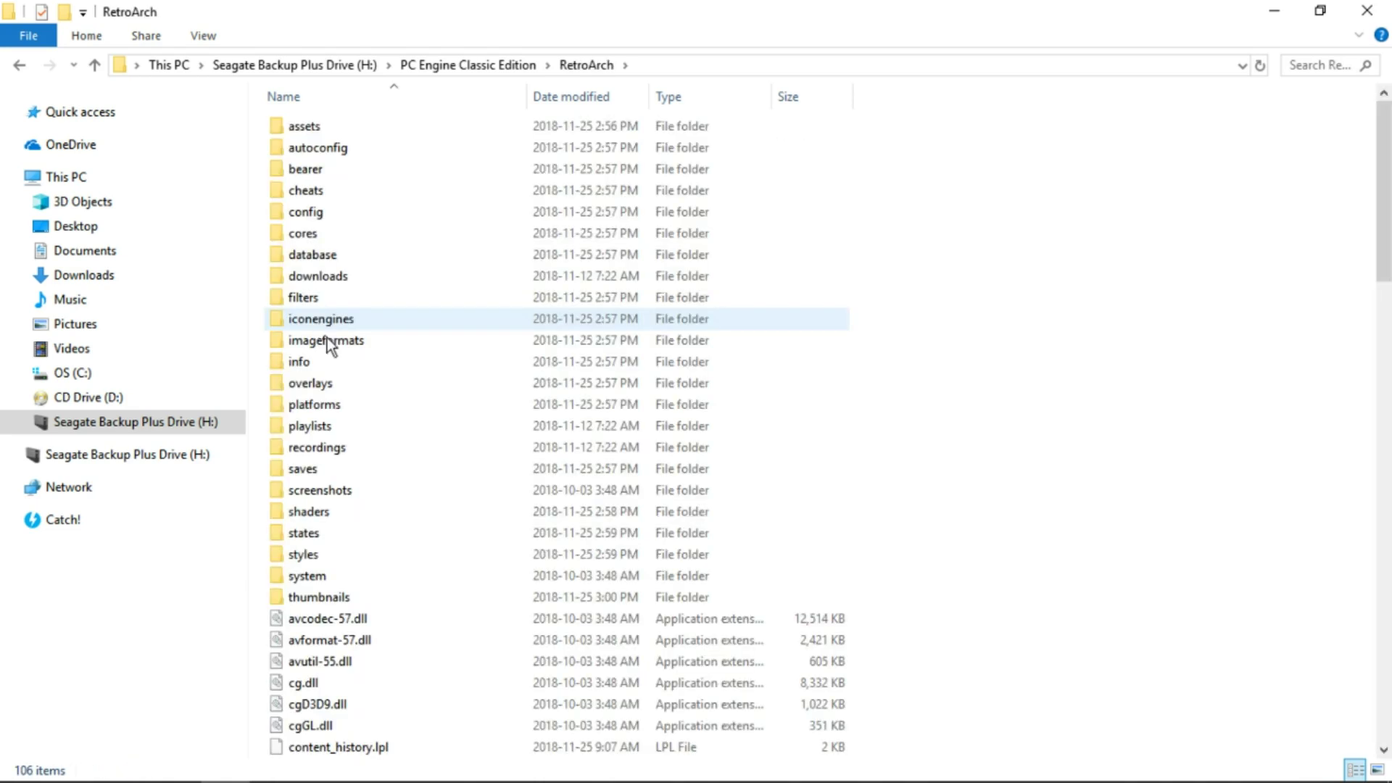
scroll(429, 465, "down", 3)
scroll(433, 464, "down", 20)
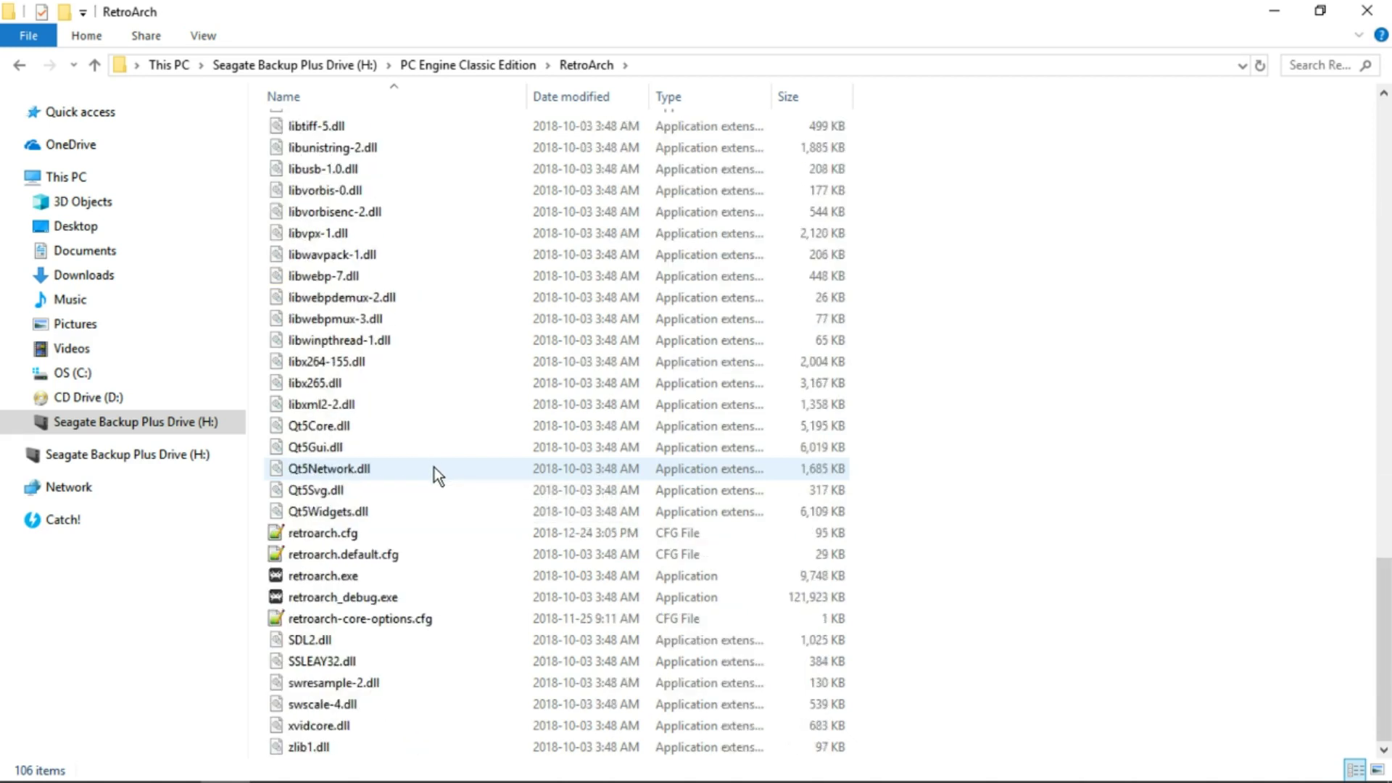
left_click(341, 585)
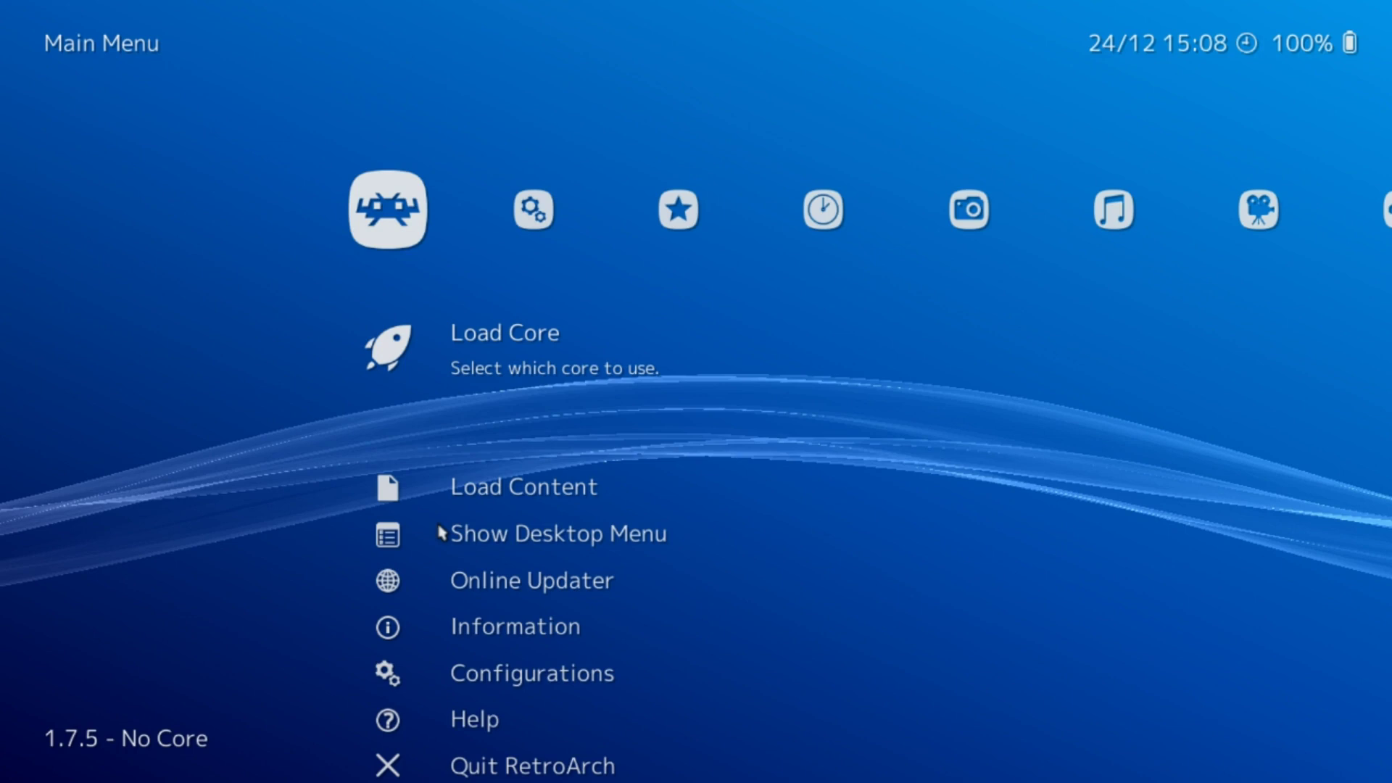
- Open the Input category in RetroArch's settings
key("Right")
key("Left")
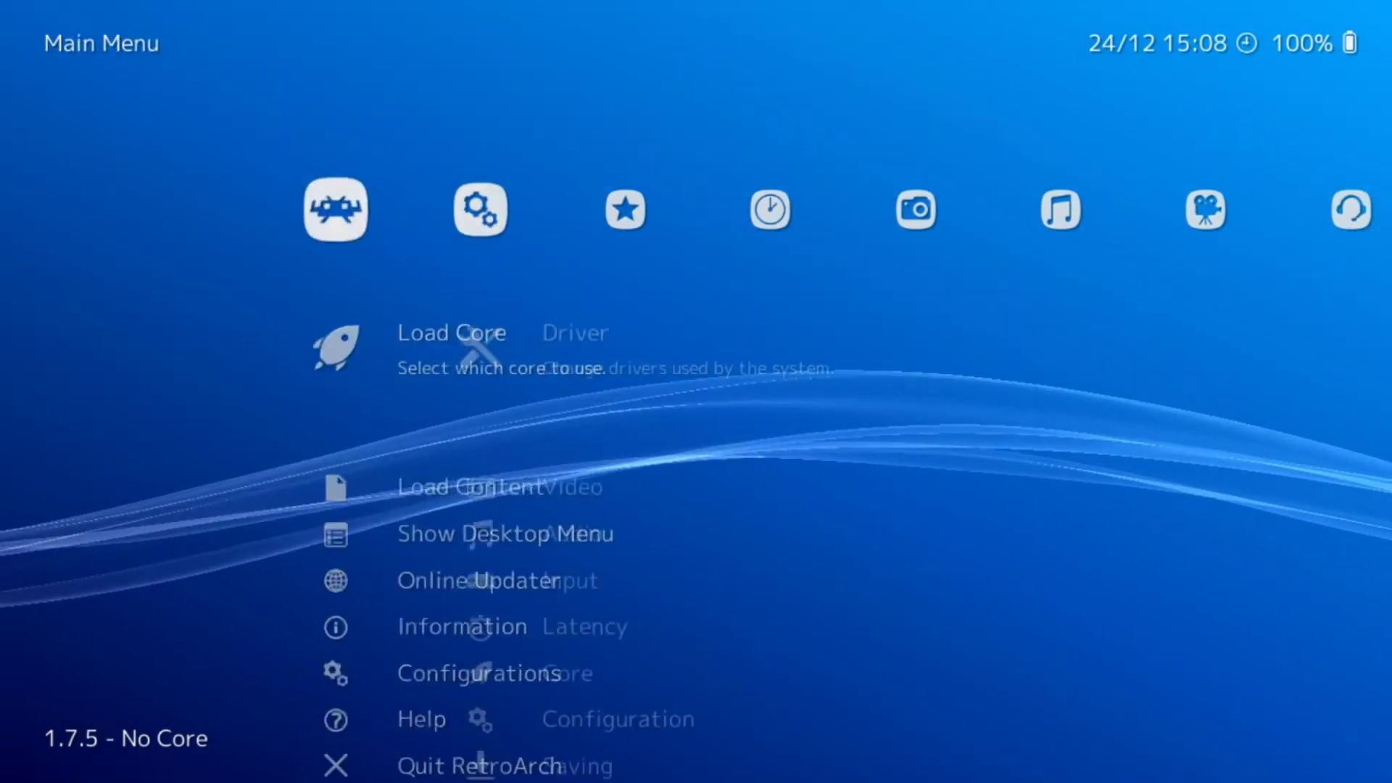
key("Right")
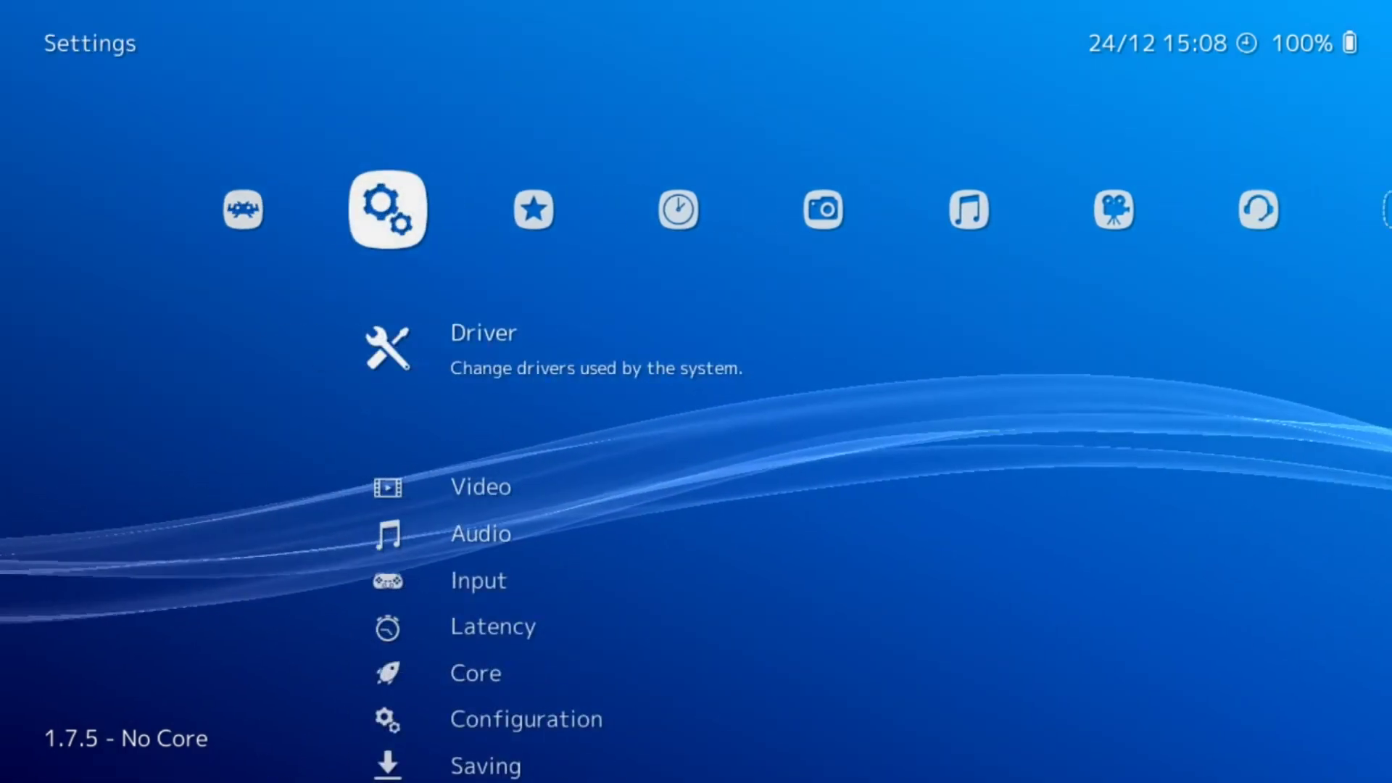
key("Down")
key("Down")
key("Down")
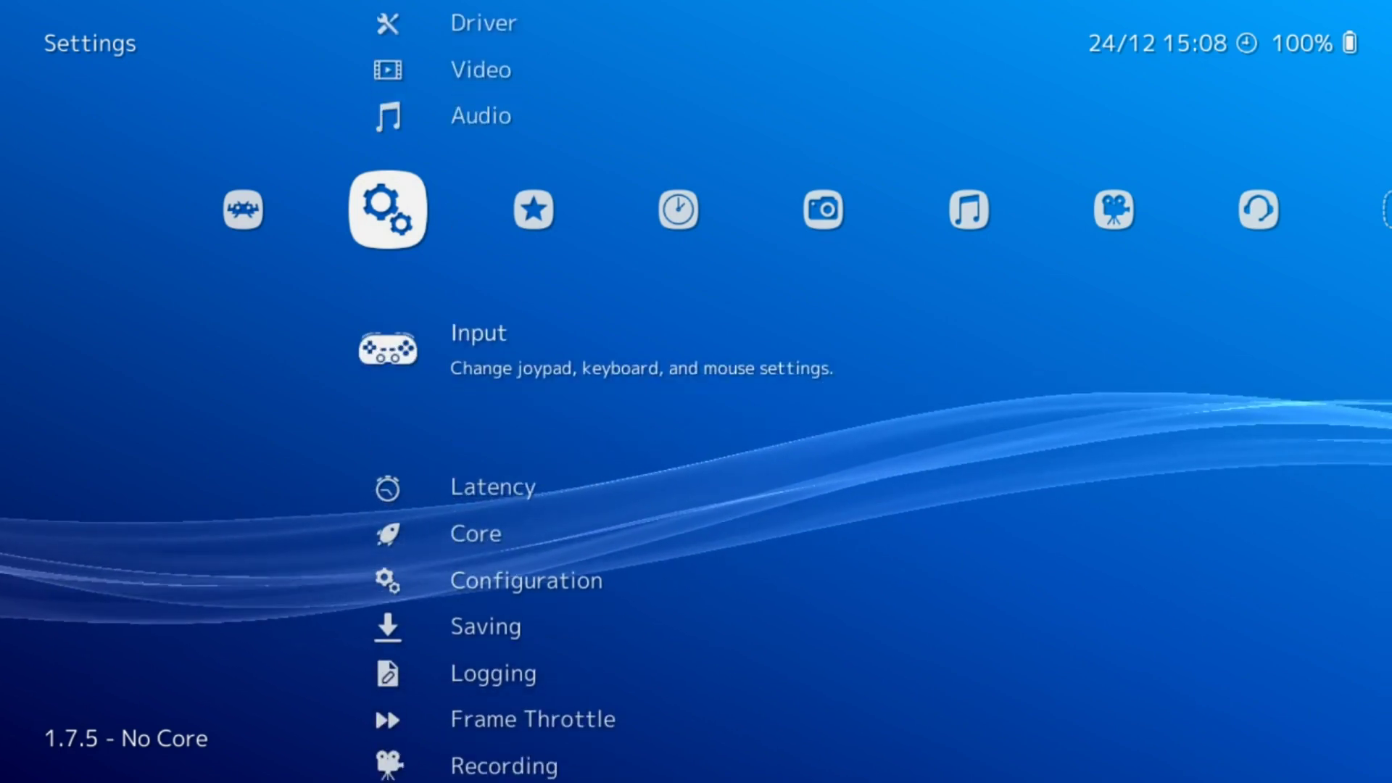
key("Return")
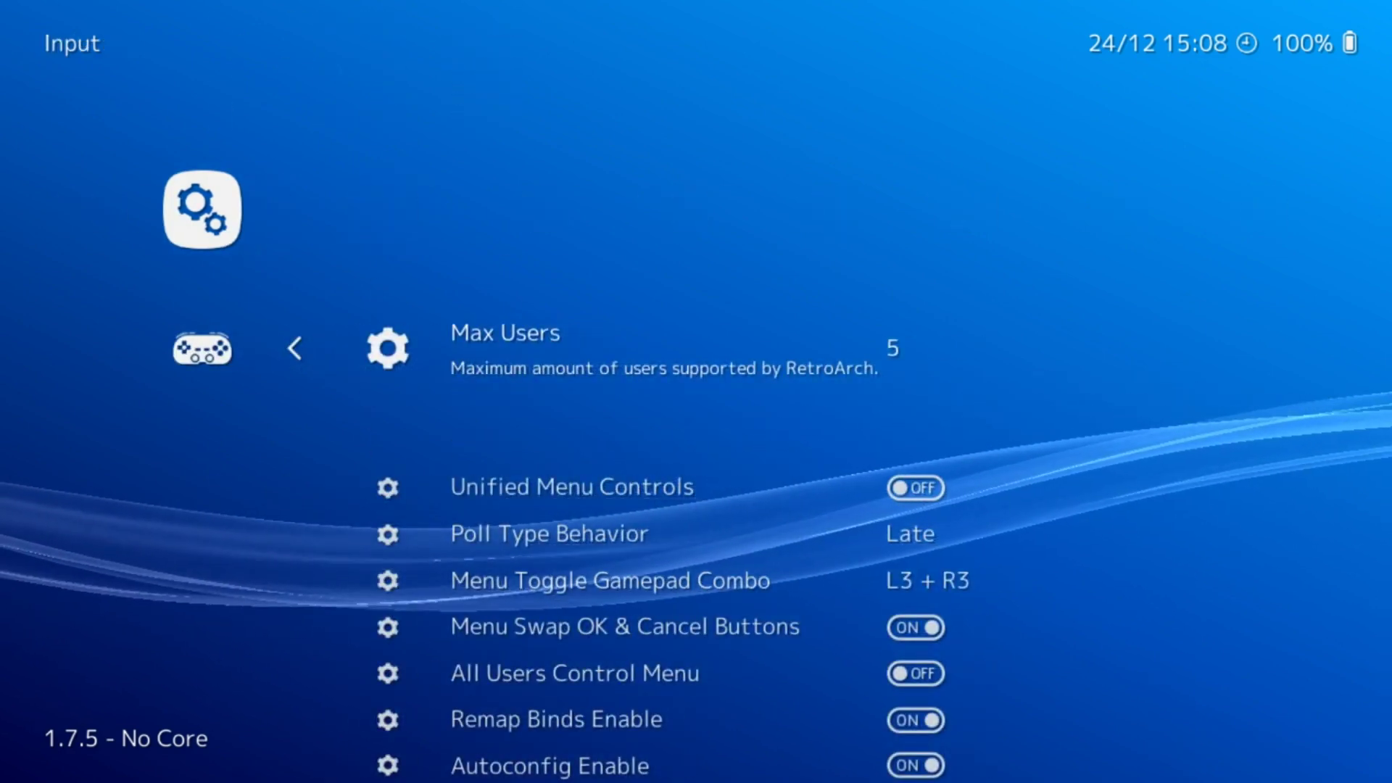
- Open Input Hotkey Binds within the Input settings
key("Down")
key("Down")
key("Down")
key("Down")
key("Down")
key("Down")
key("Down")
key("Down")
key("Down")
key("Down")
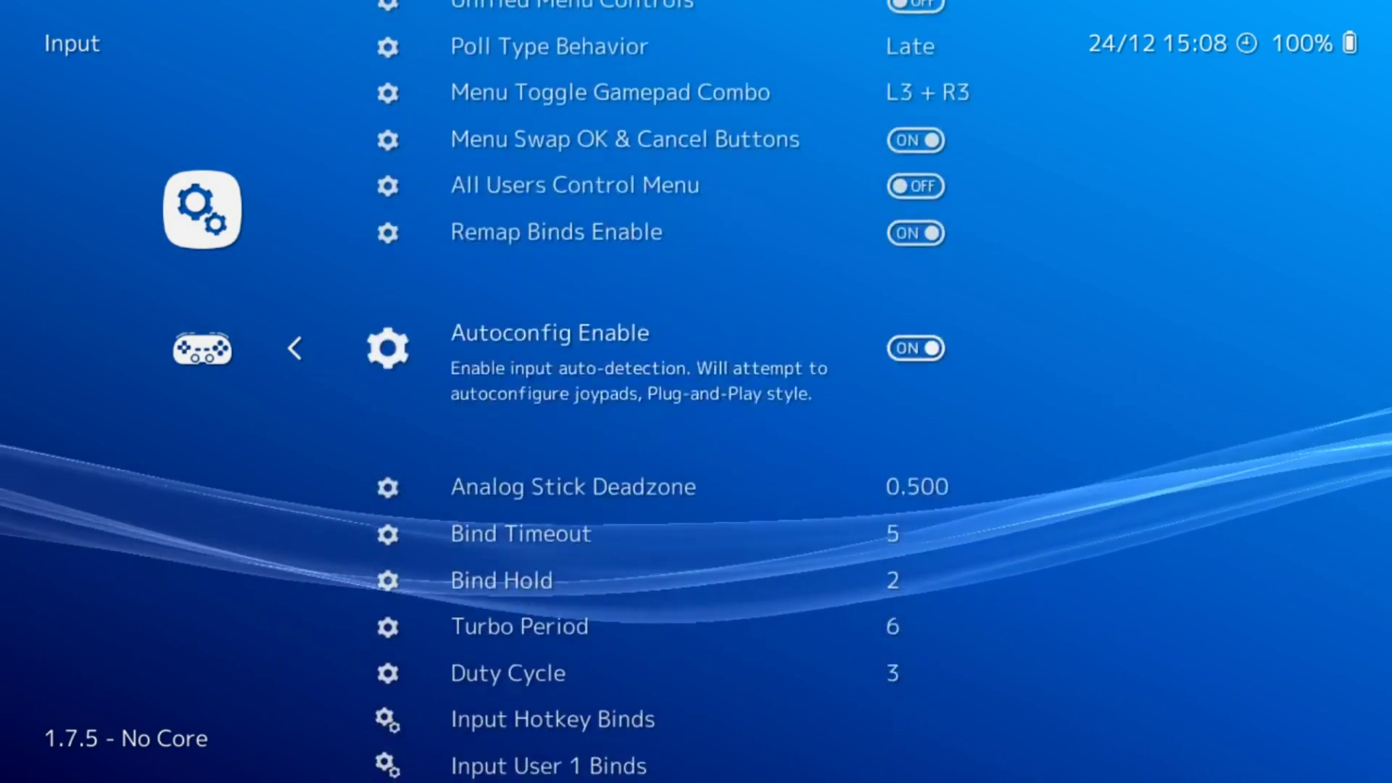
key("Down")
key("Down")
key("Down")
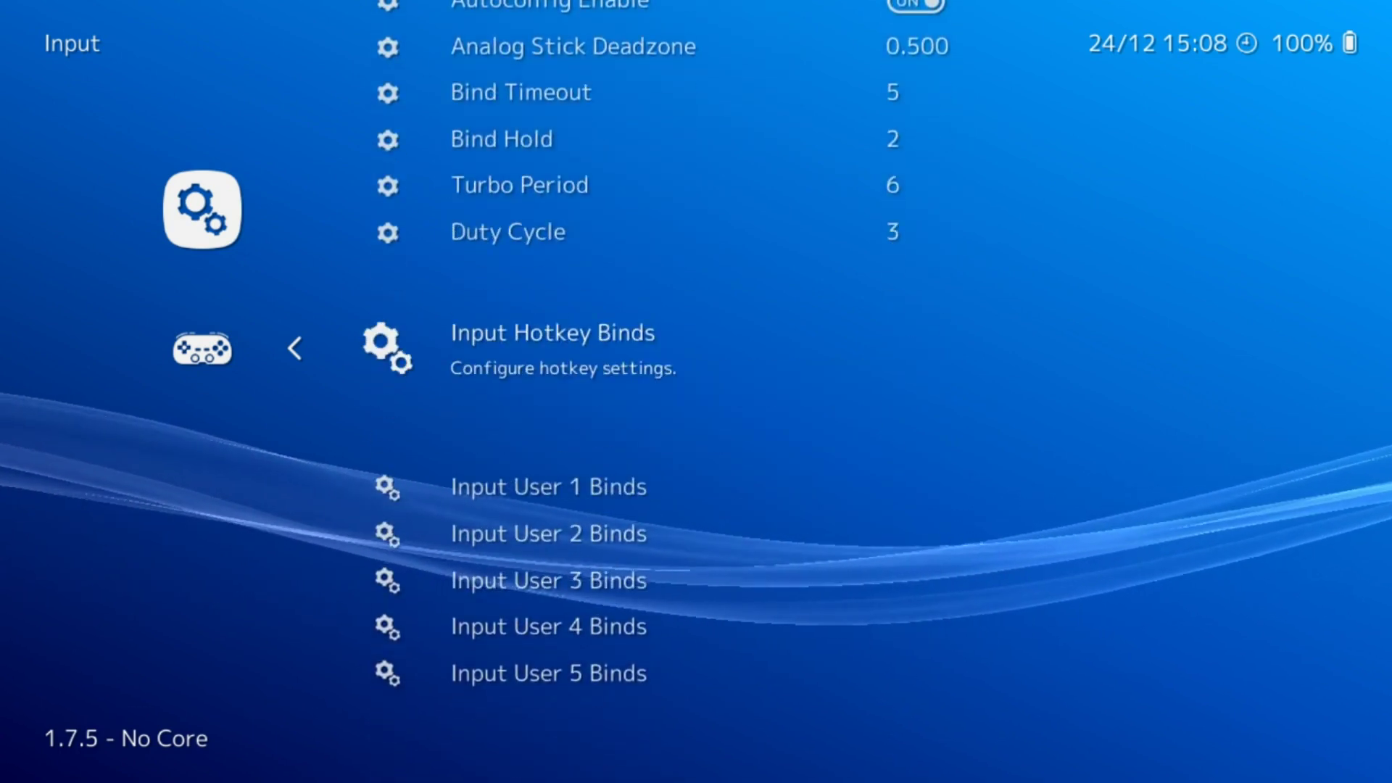
key("Return")
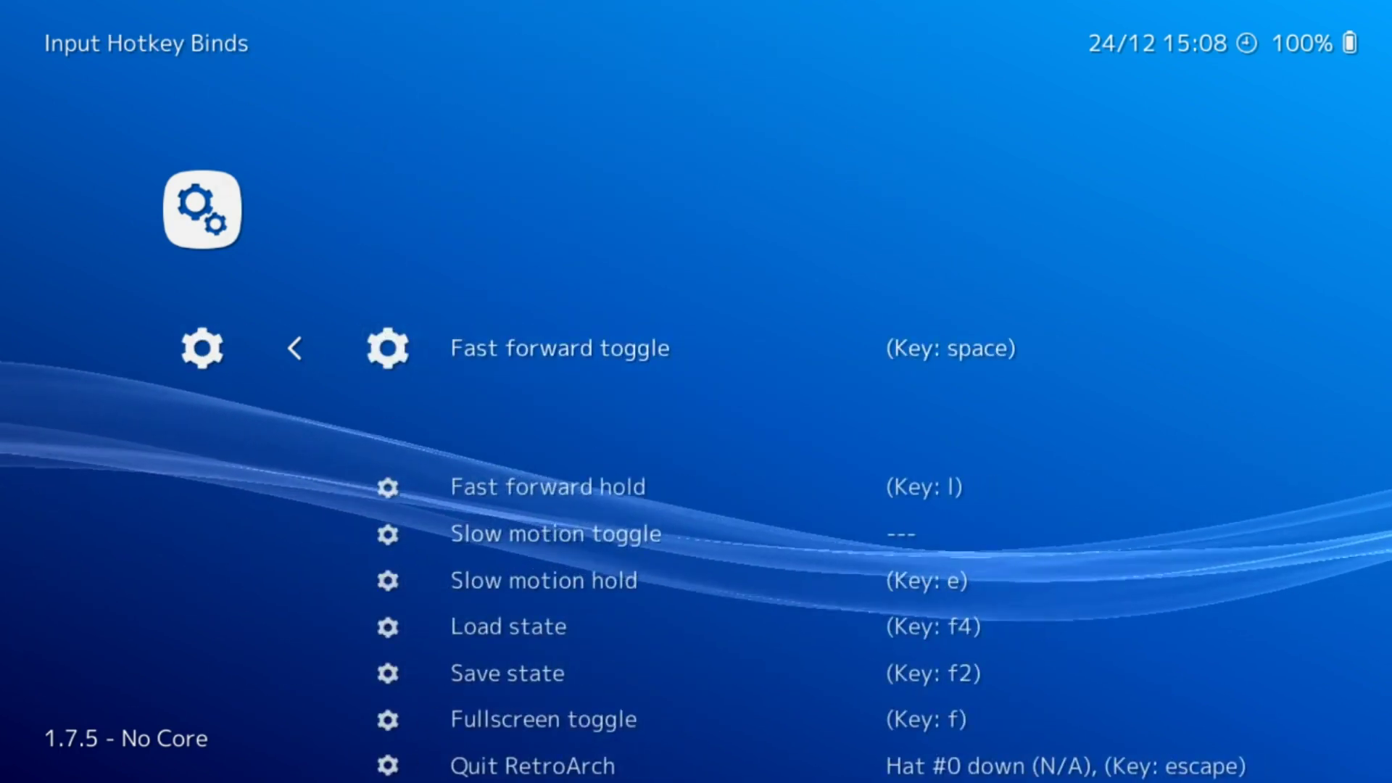
- Set the Enable hotkeys bind to 7 in the Input Hotkey Binds
key("Up")
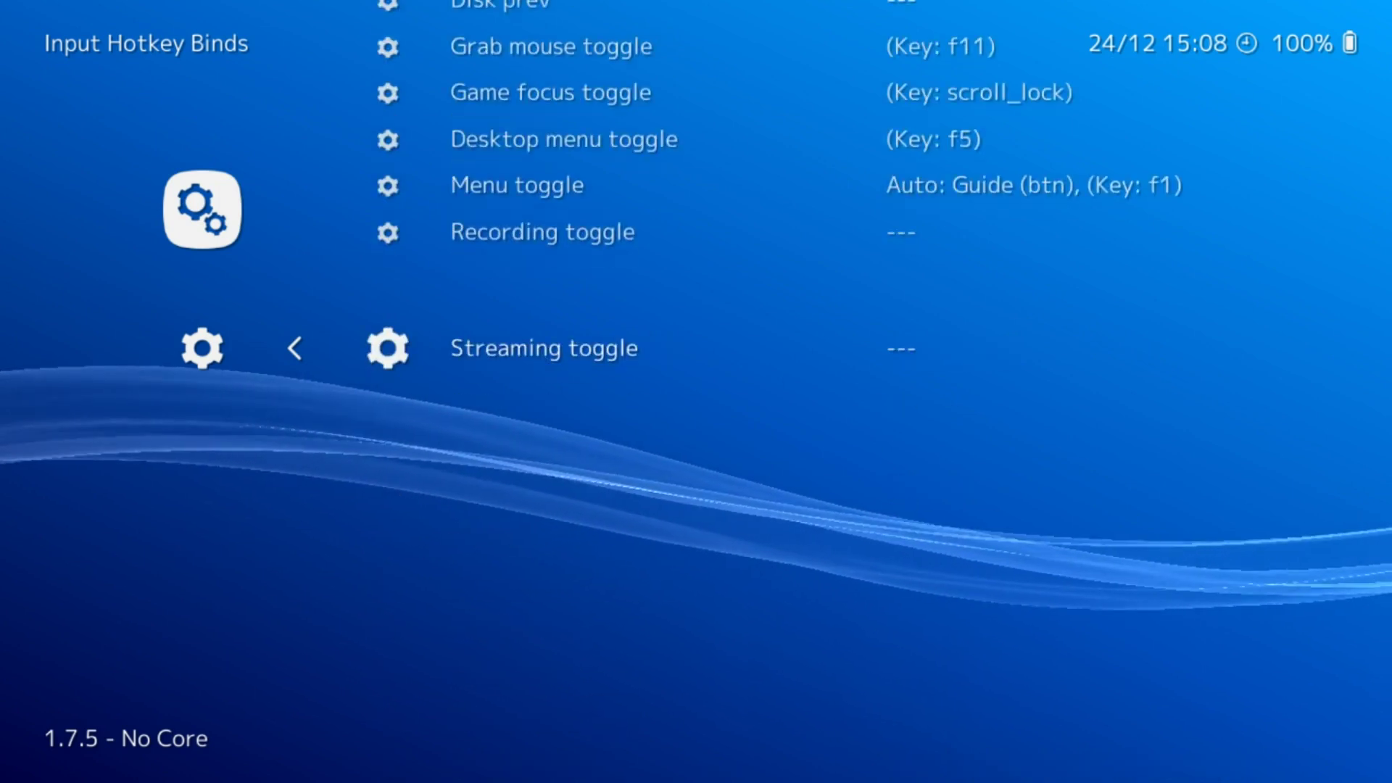
key("Up")
key("Up")
key("Up")
key("Up")
key("Up")
key("Up")
key("Up")
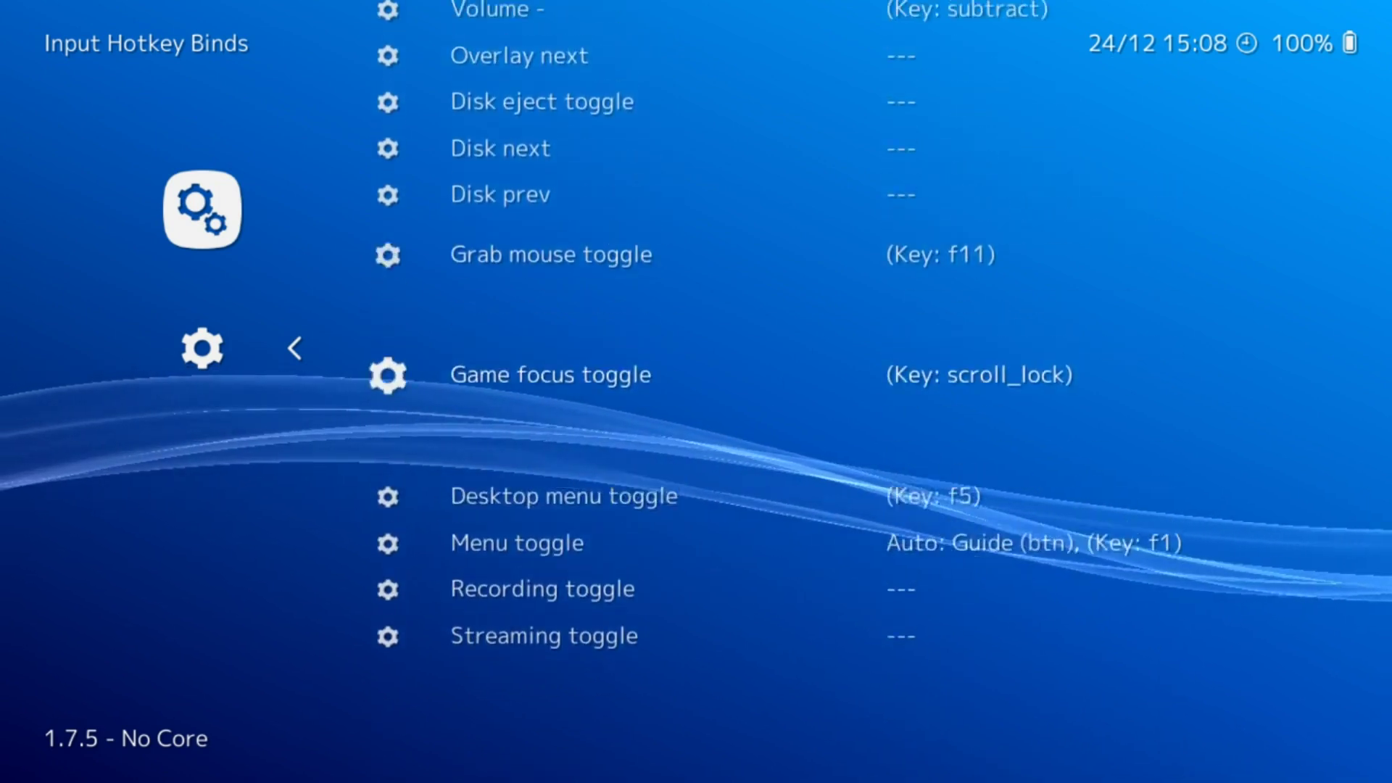
key("Up")
key("Up")
key("Up")
key("Up")
key("Up")
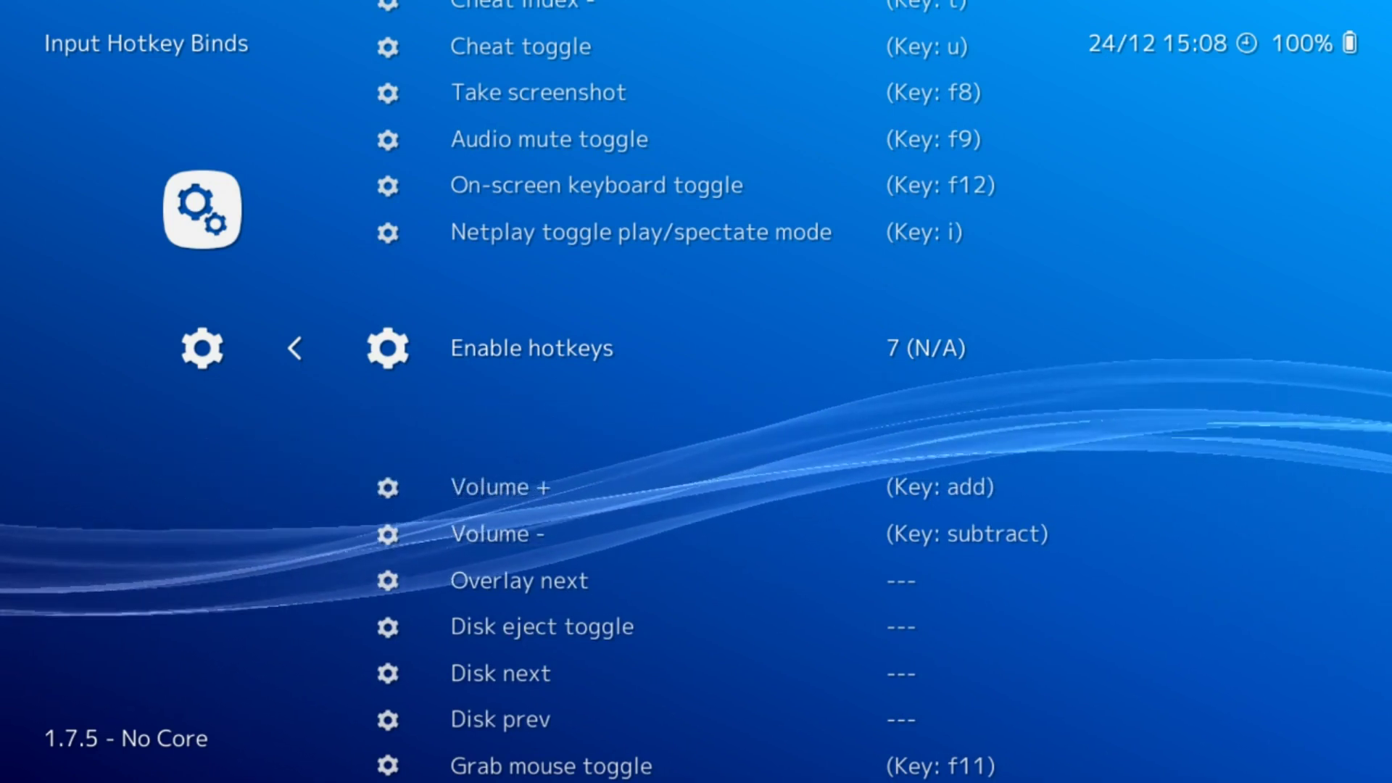
key("Return")
key("7")
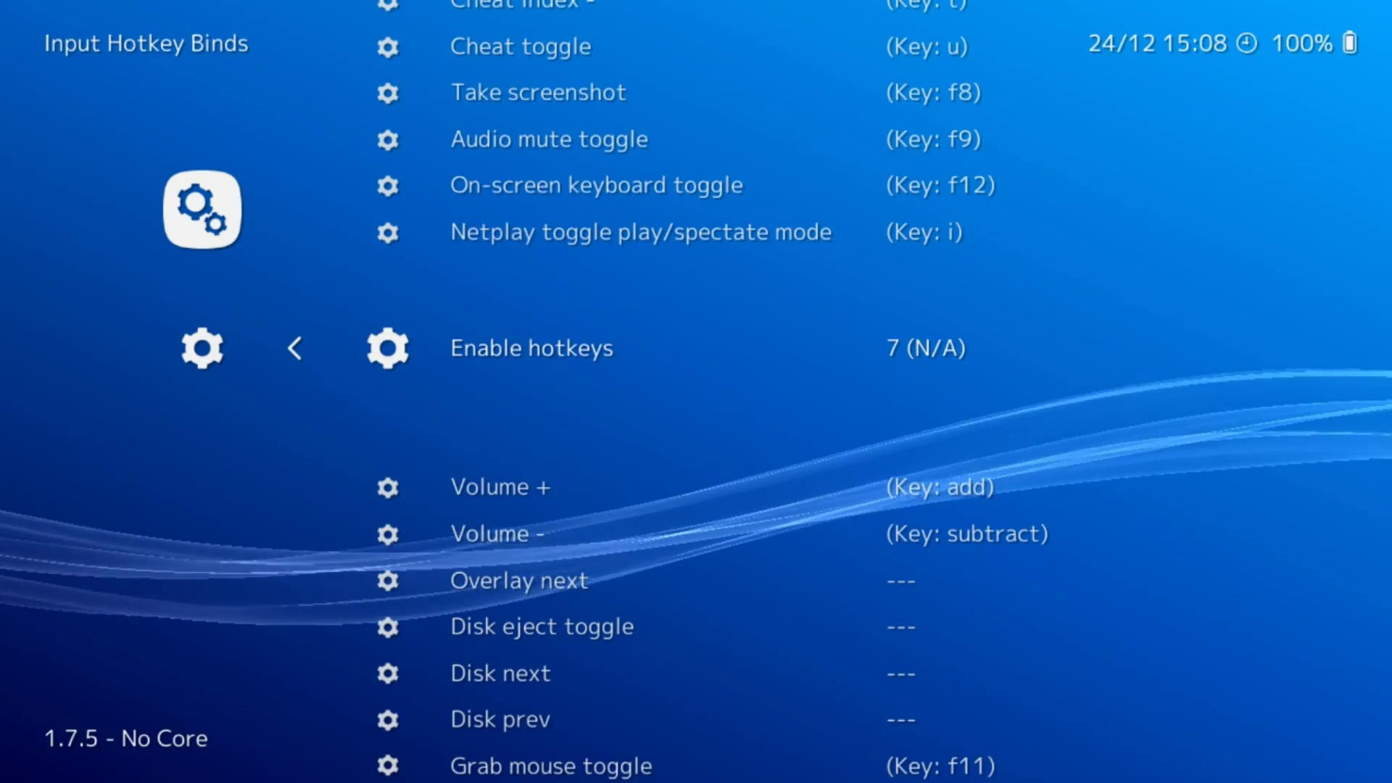
- Set the Quit RetroArch hotkey bind to the escape key
key("Up")
key("Up")
key("Up")
key("Up")
key("Up")
key("Up")
key("Up")
key("Up")
key("Up")
key("Up")
key("Up")
key("Up")
key("Up")
key("Up")
key("Up")
key("Up")
key("Up")
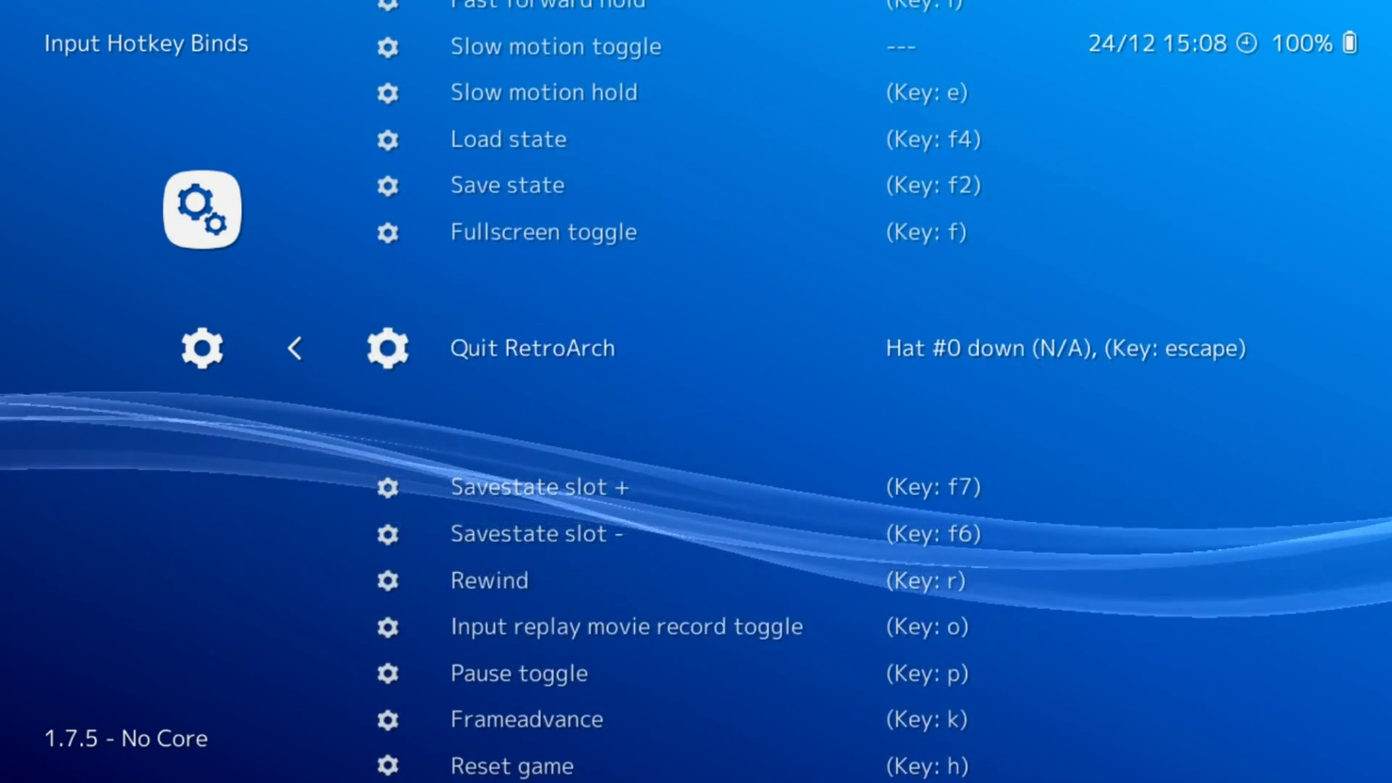
key("Return")
key("Escape")
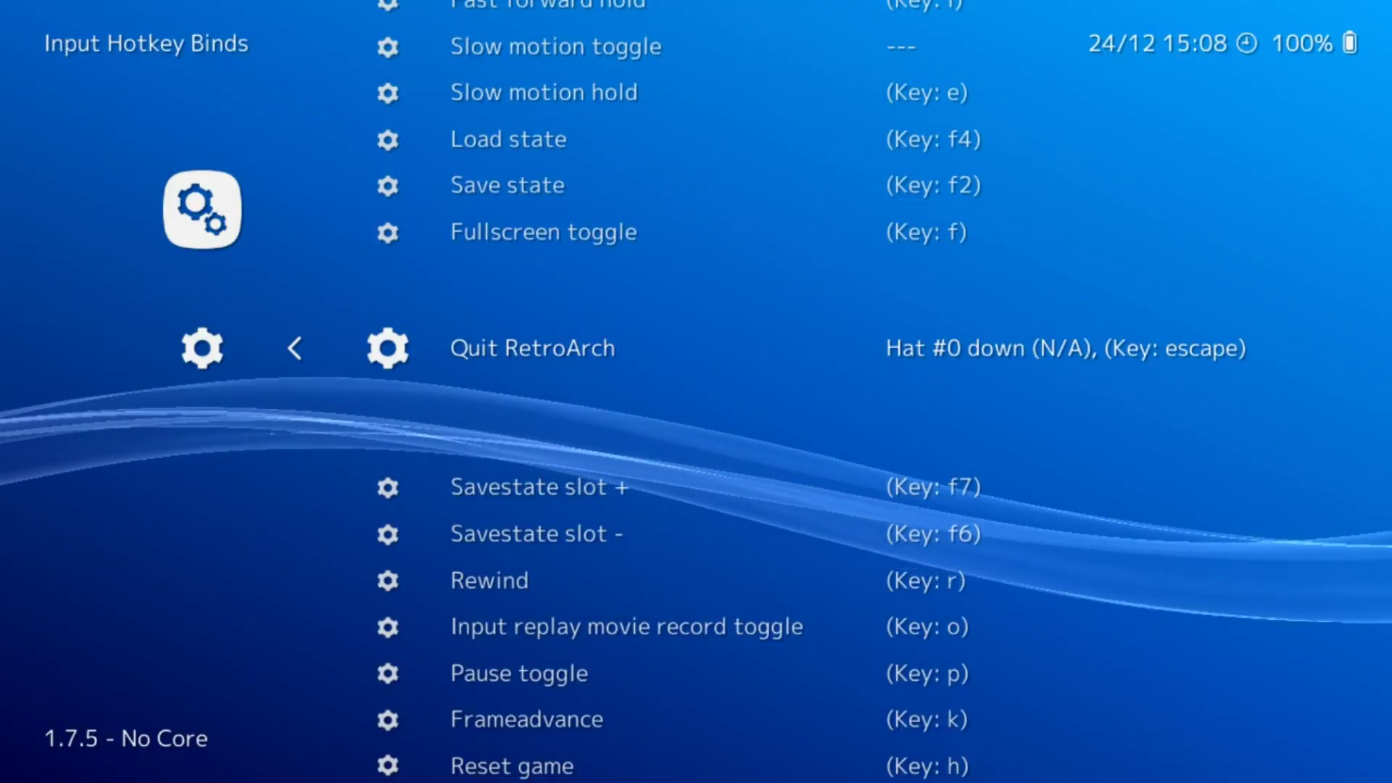
- Review the first hotkey binds, including fast forward, slow motion and load/save state, and return to the Input settings
key("Up")
key("Up")
key("Up")
key("Up")
key("Up")
key("Up")
key("Up")
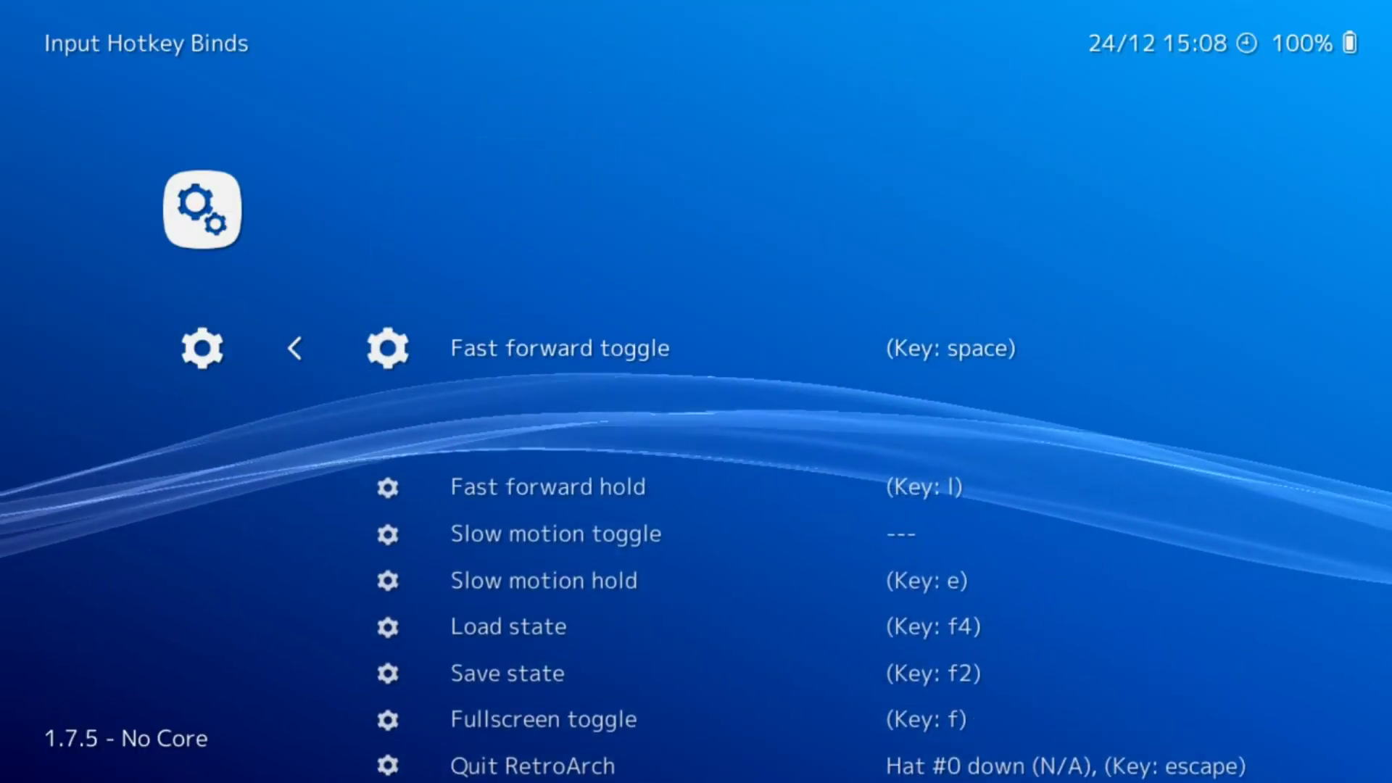
key("Down")
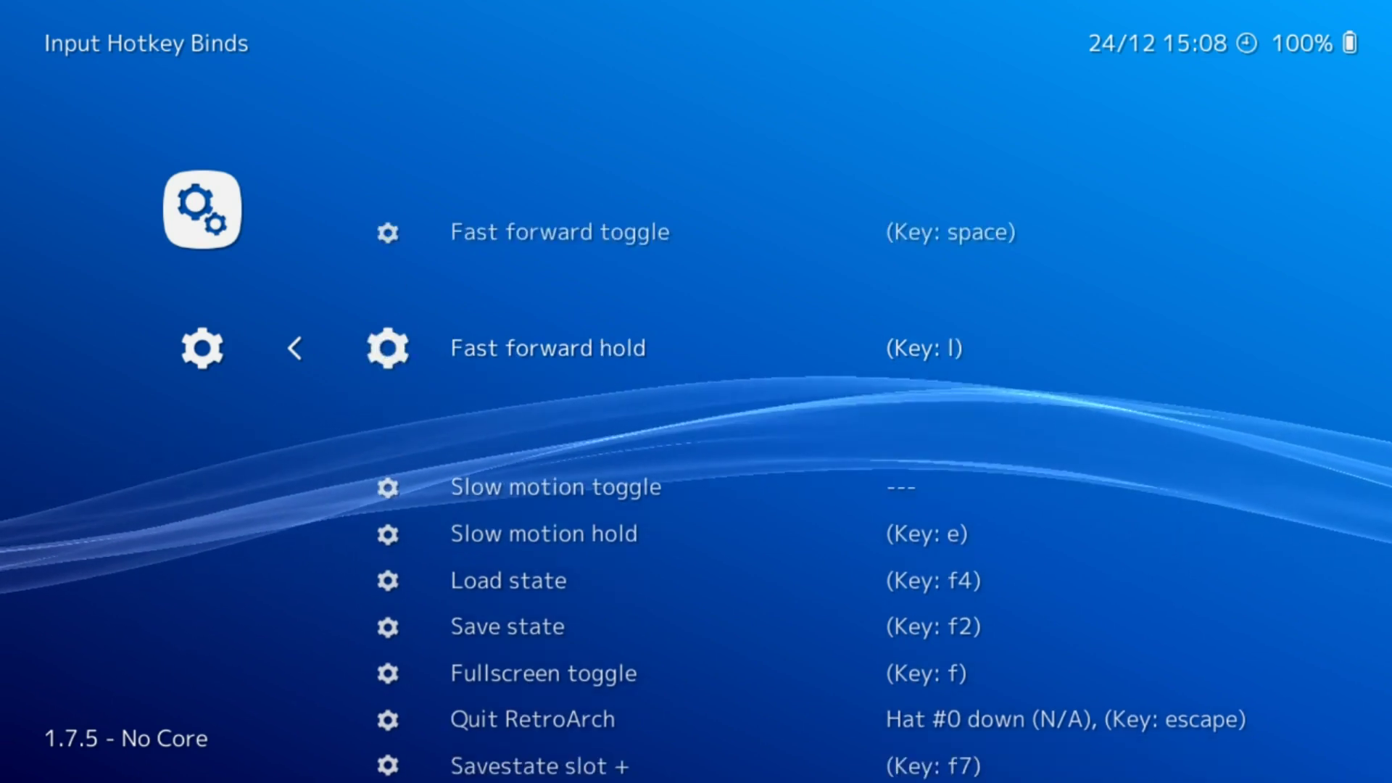
key("Down")
key("Down")
key("Down")
key("Down")
key("Down")
key("Down")
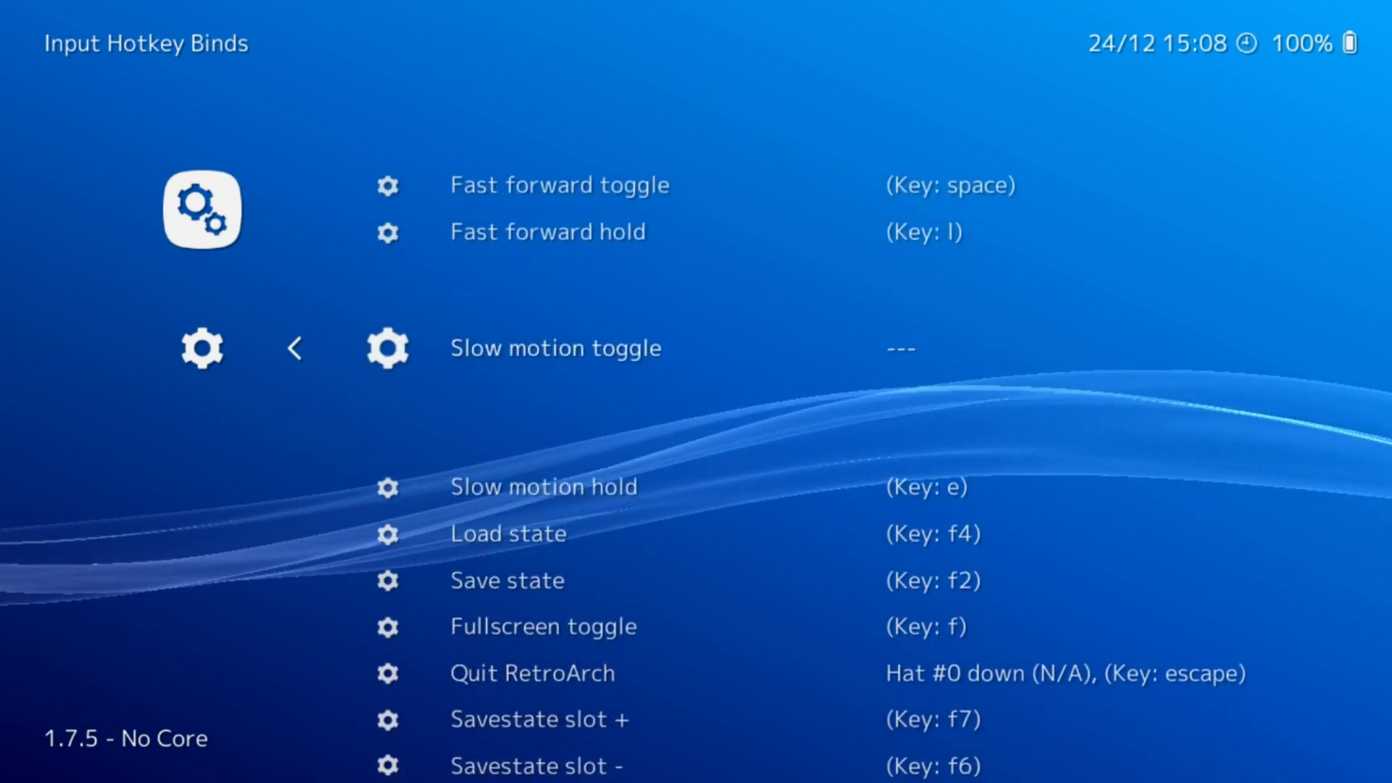
key("BackSpace")
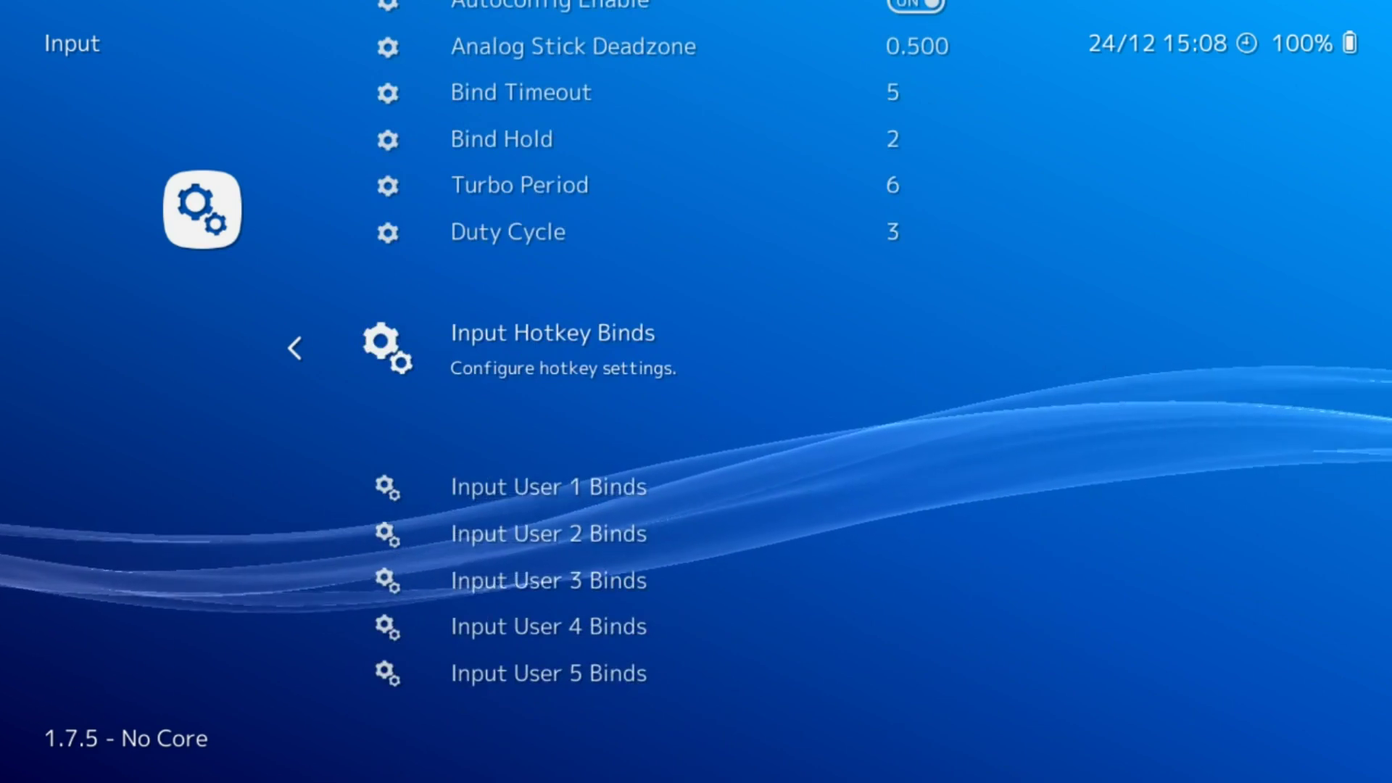
- Cycle through all Menu Toggle Gamepad Combo options in the Input settings, ending on L3 + R3
key("Up")
key("Up")
key("Up")
key("Up")
key("Up")
key("Up")
key("Up")
key("Up")
key("Up")
key("Up")
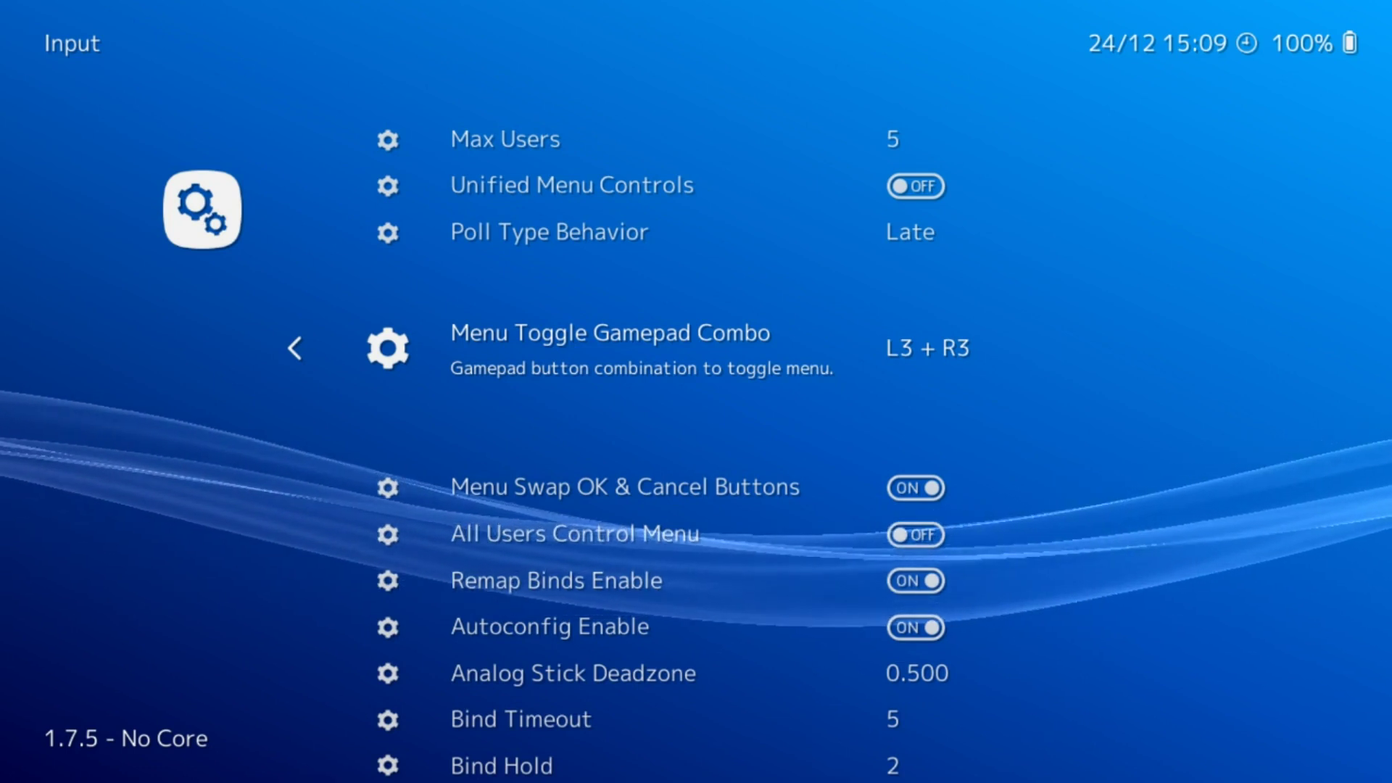
key("Right")
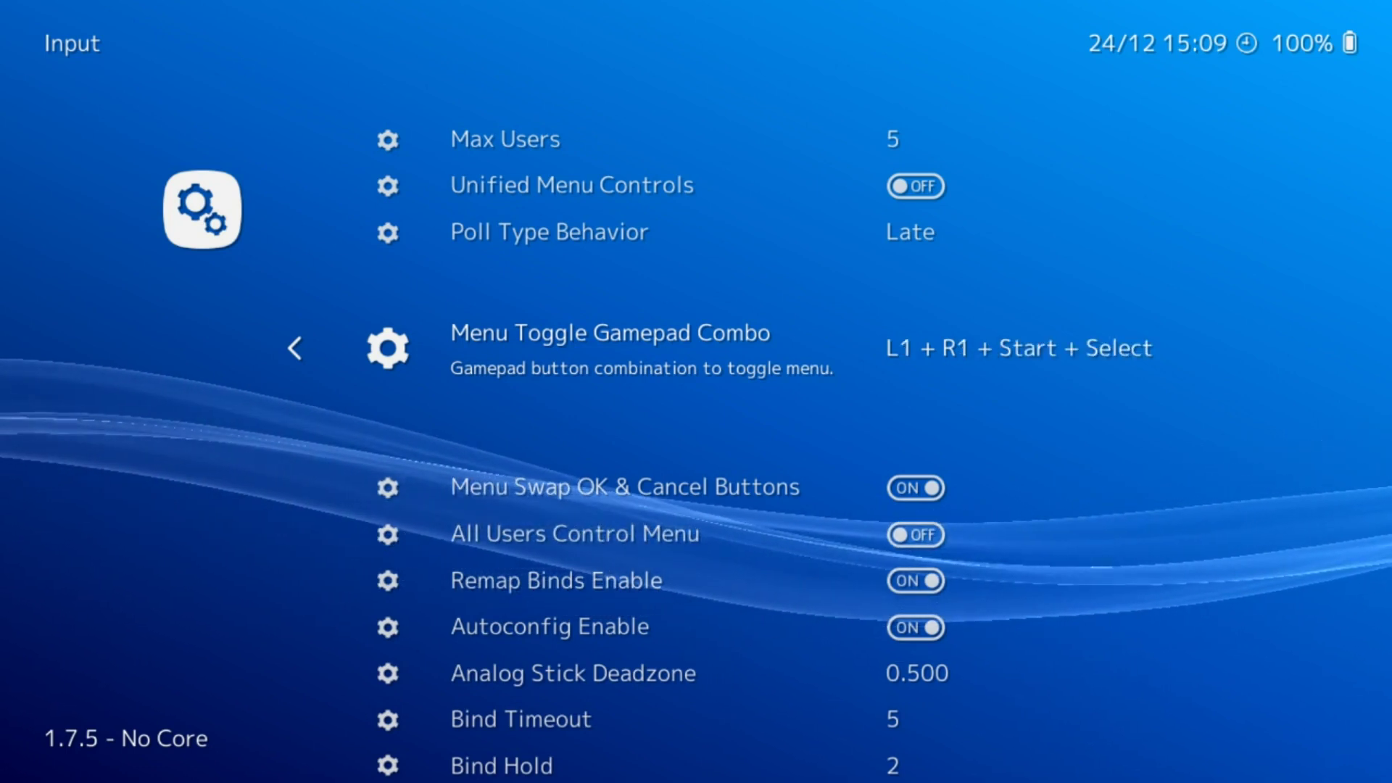
key("Right")
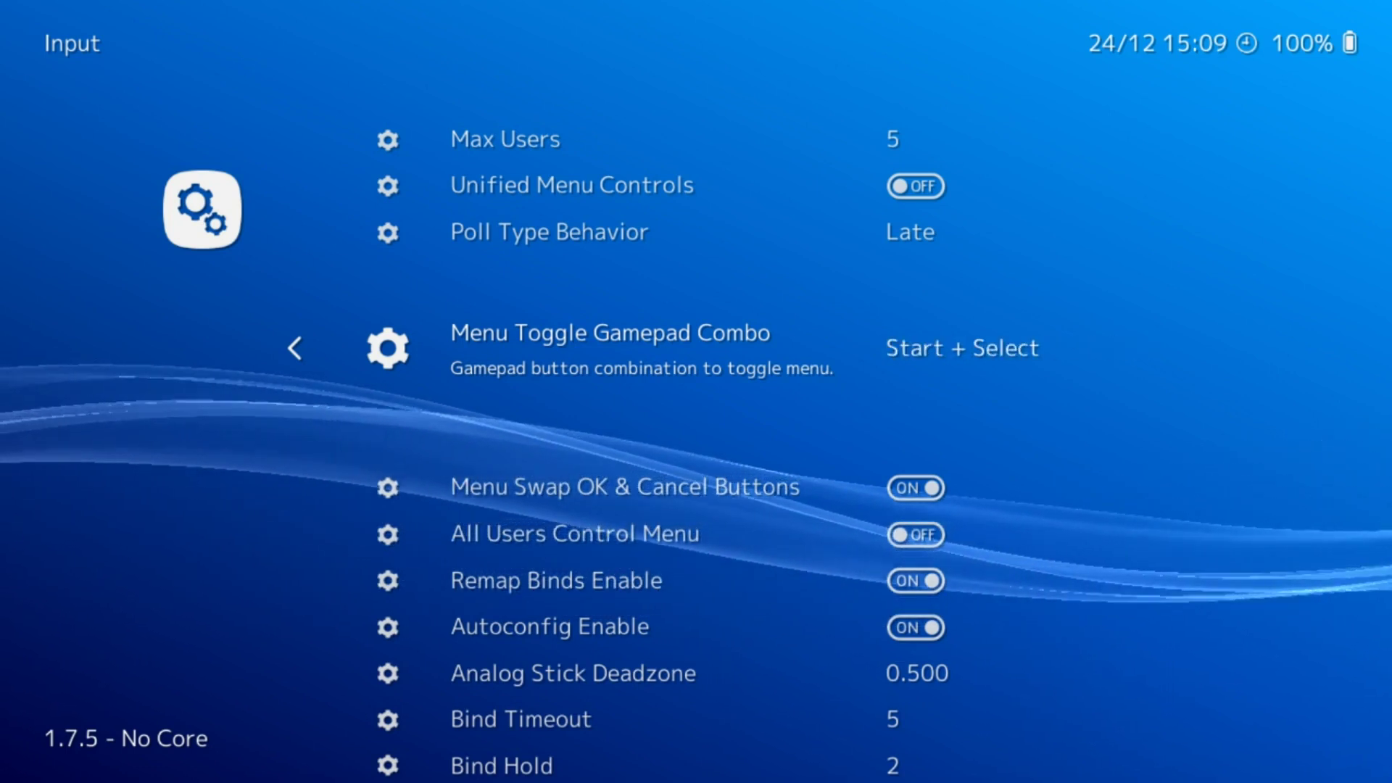
key("Right")
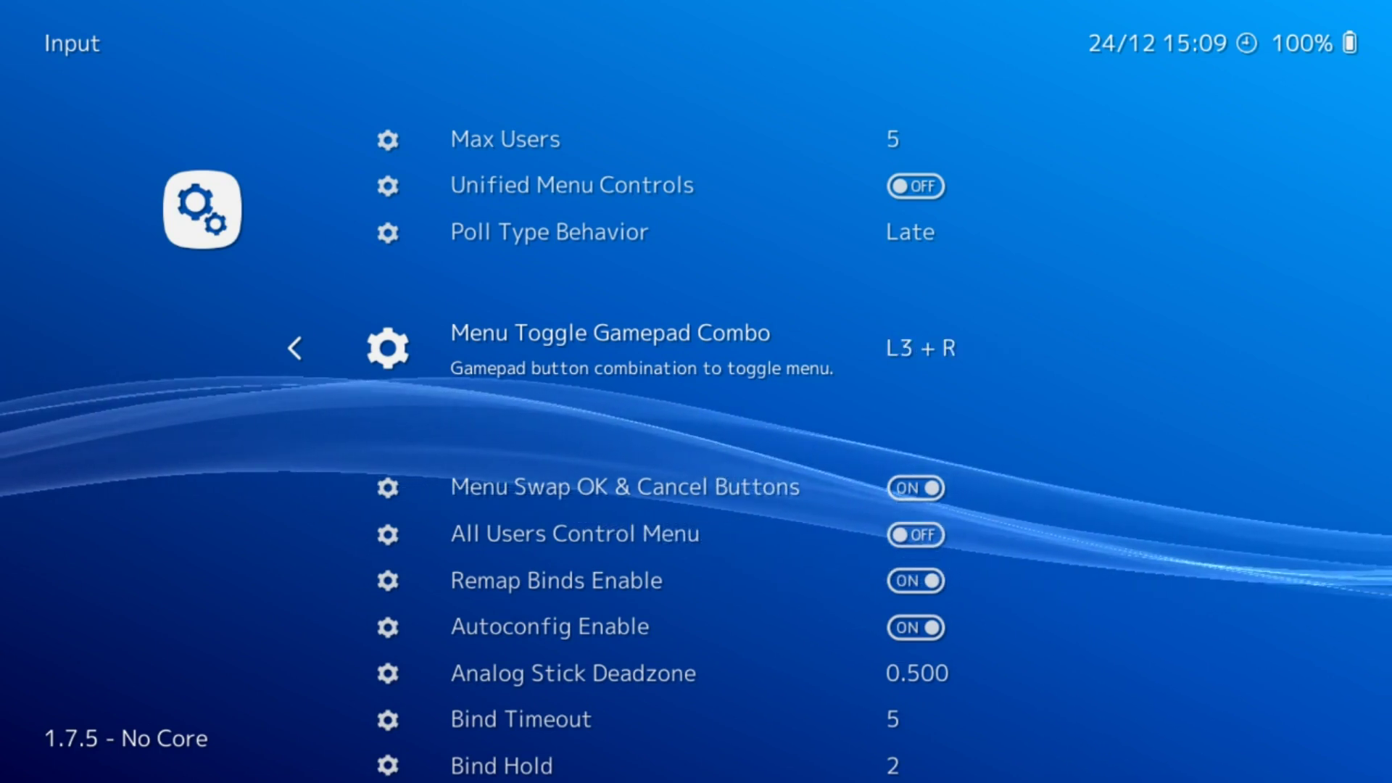
key("Right")
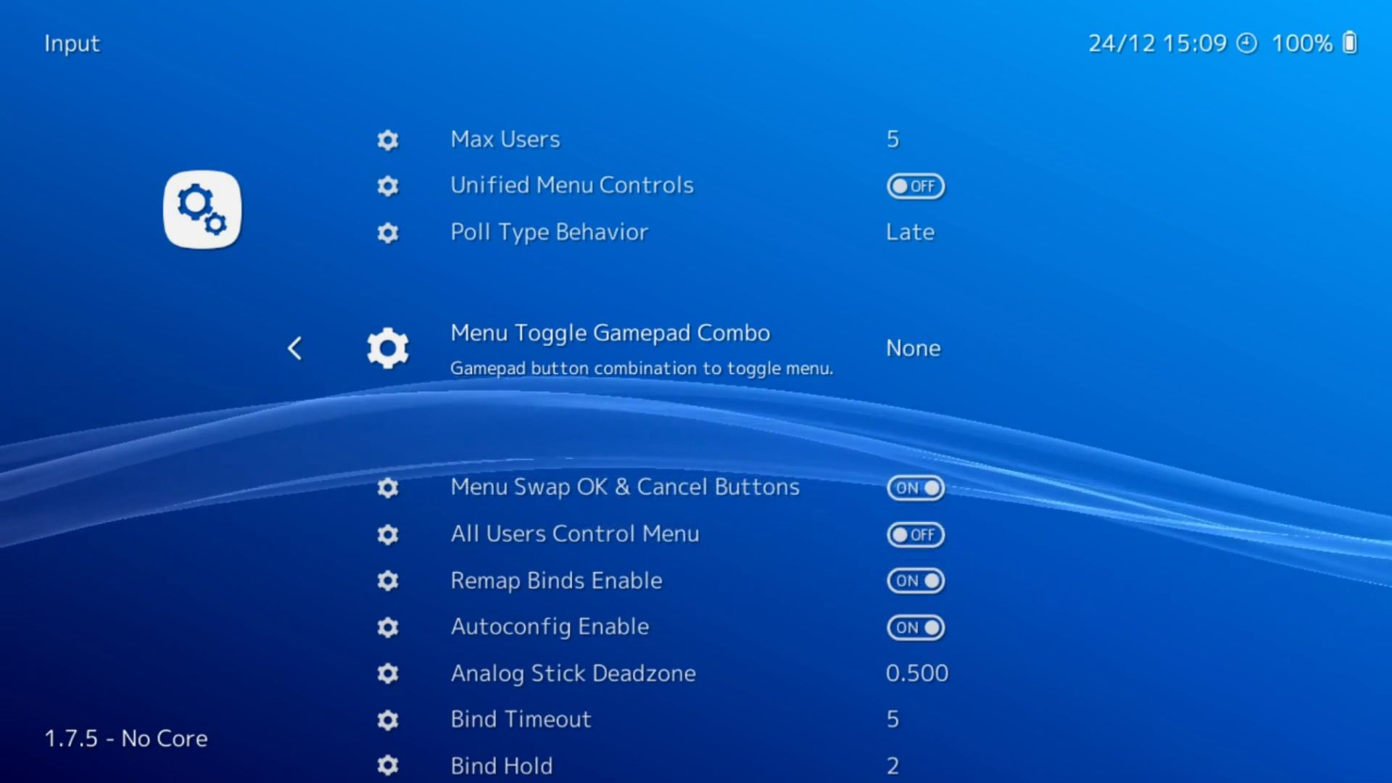
key("Right")
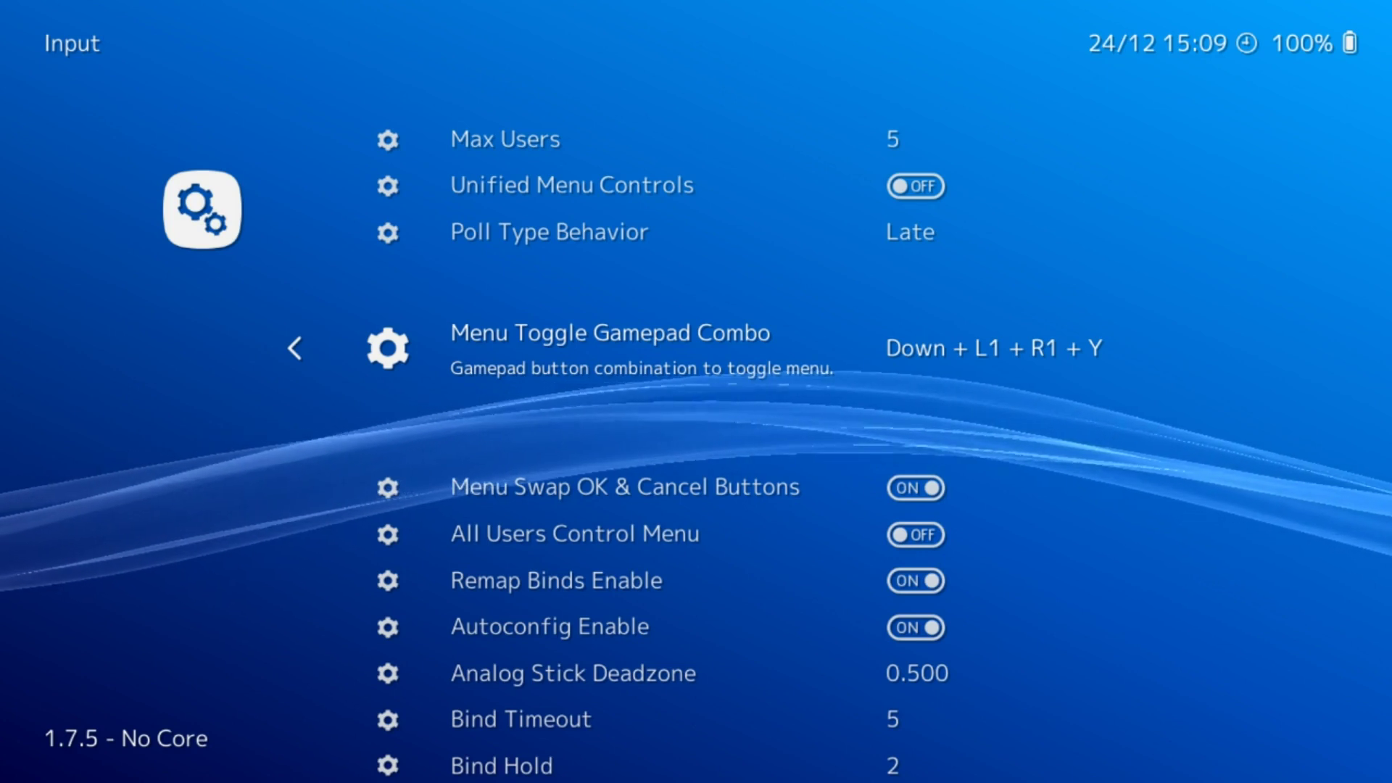
key("Right")
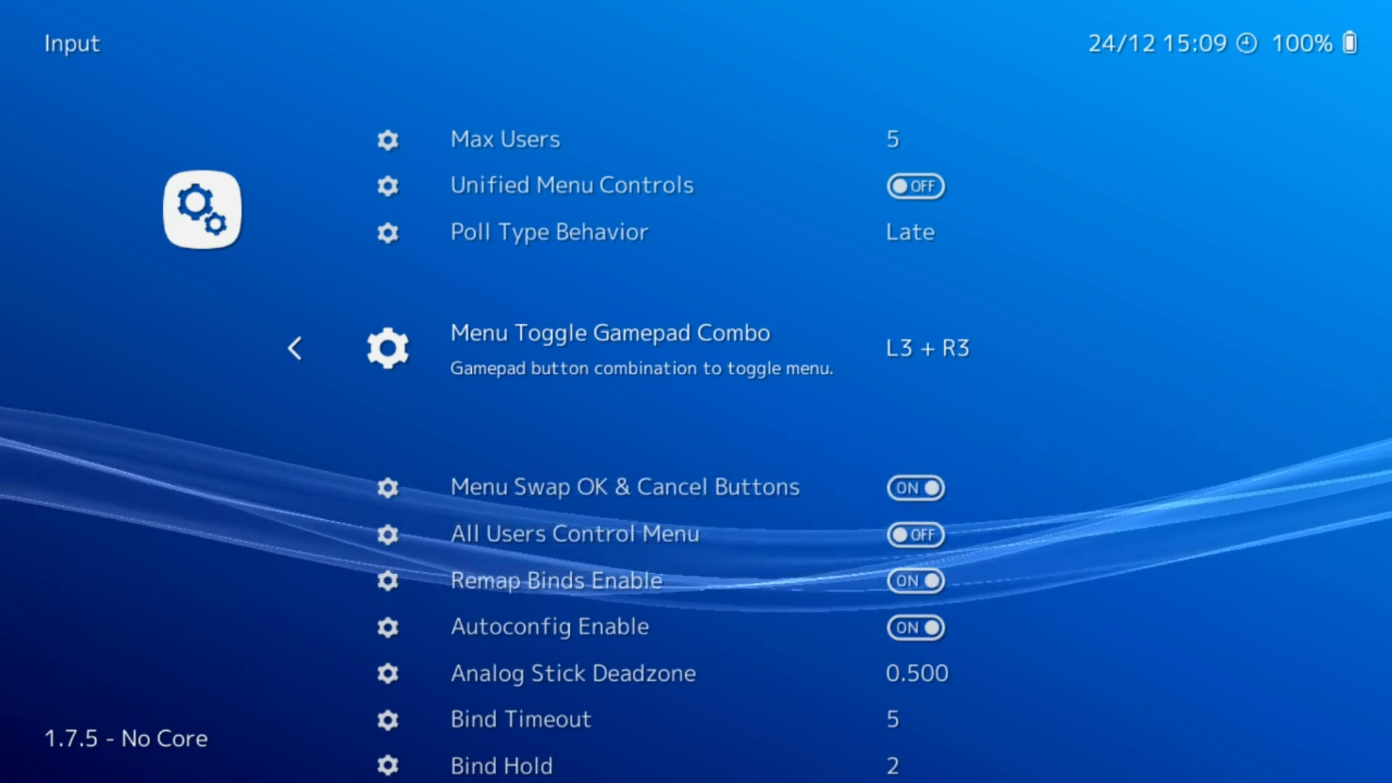
- Quit RetroArch and launch PC Engine Classic Edition.exe from the PC Engine Classic Edition folder
key("Up")
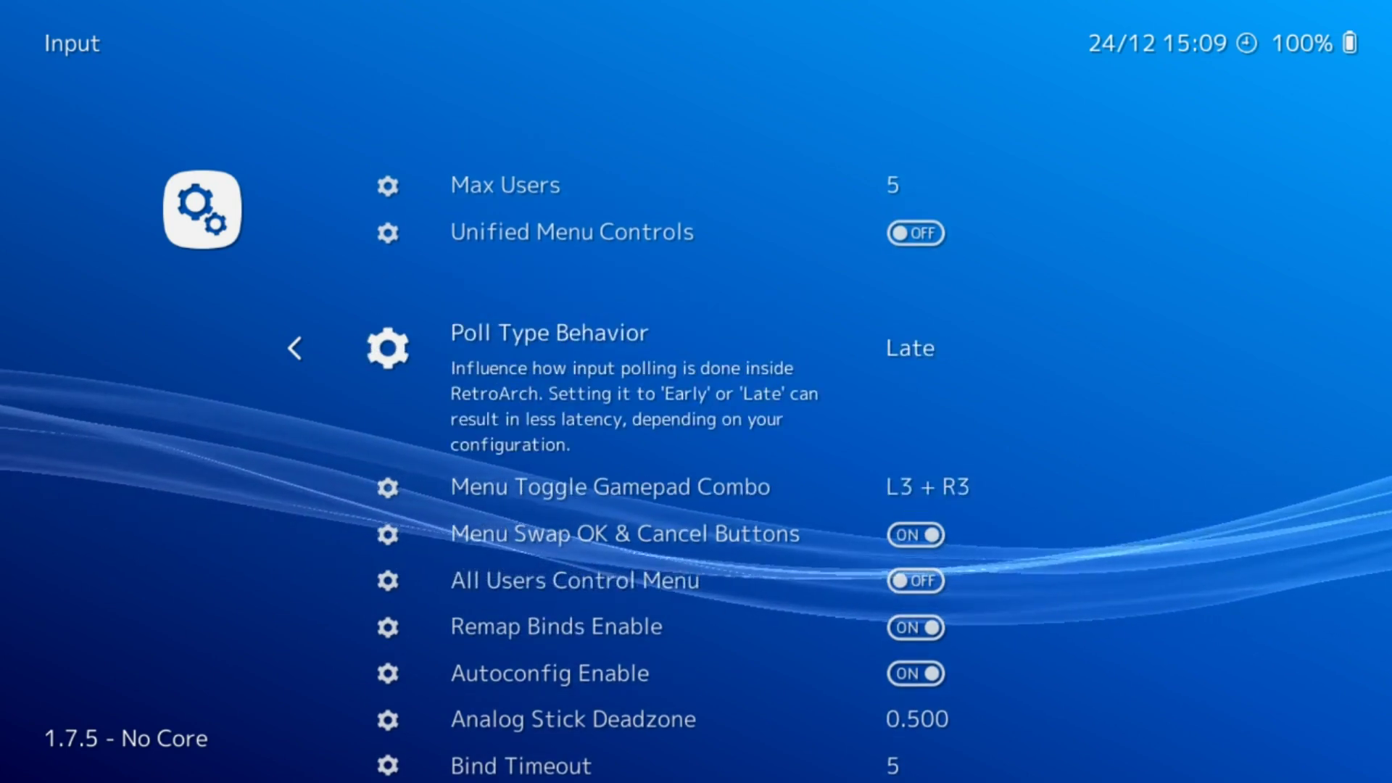
key("BackSpace")
key("Left")
key("Down")
key("Down")
key("Down")
key("Down")
key("Down")
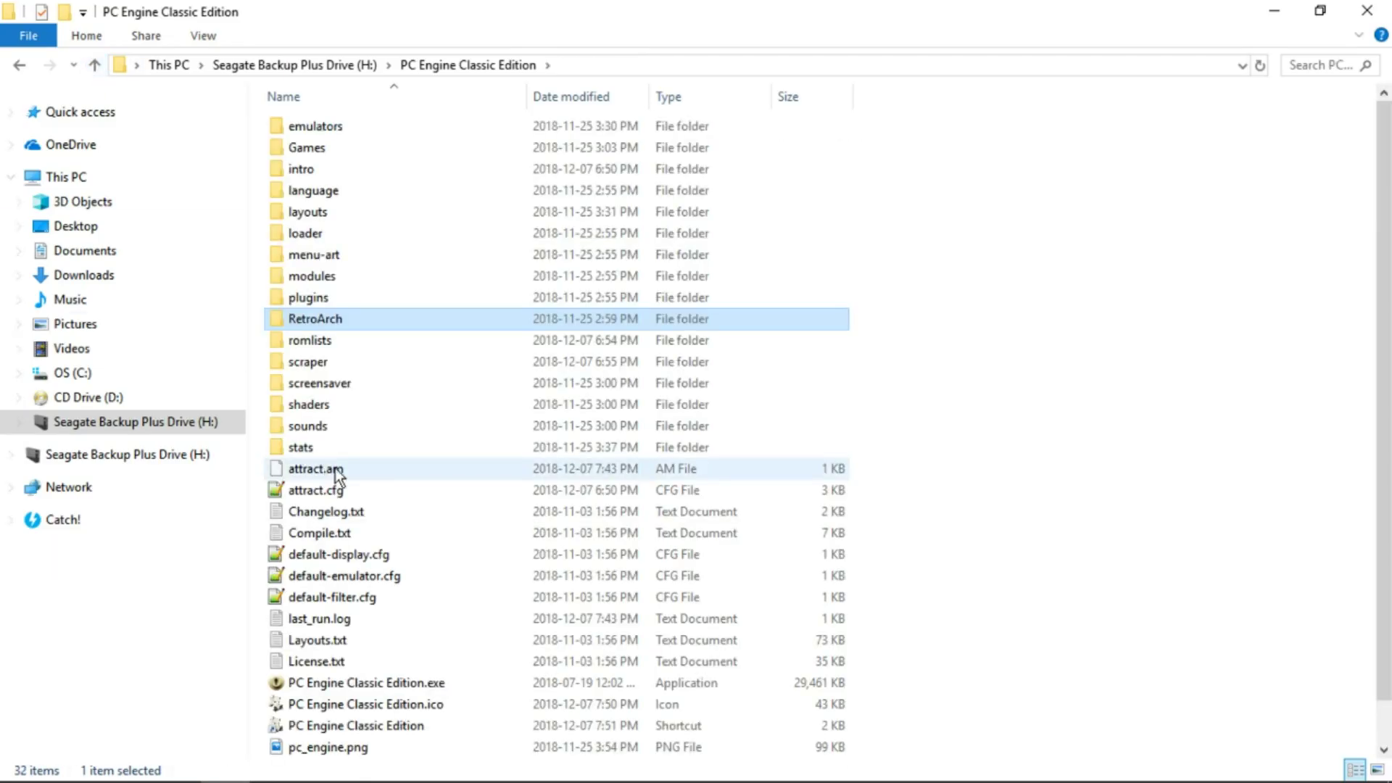
double_click(375, 689)
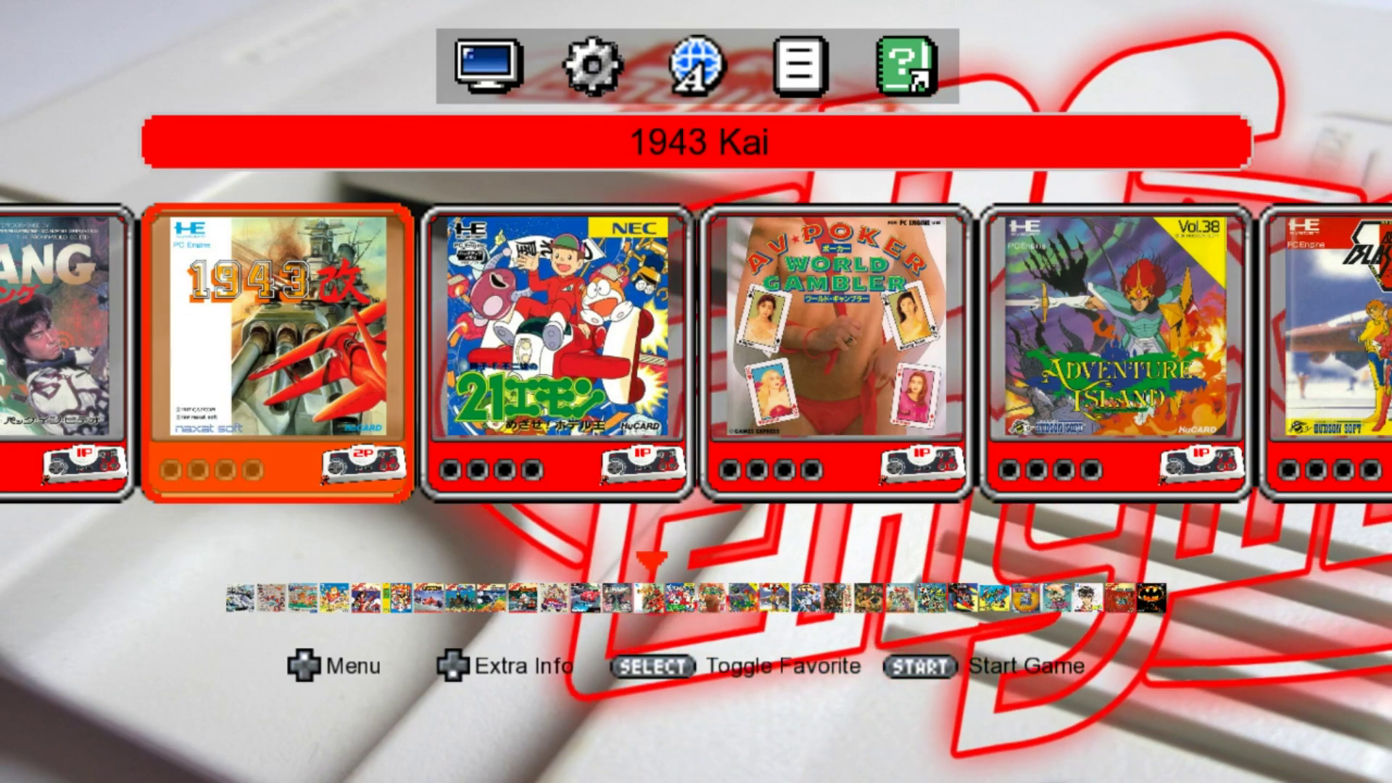
- Browse the game carousel from 1943 Kai as far as the Bomberman games
key("Right")
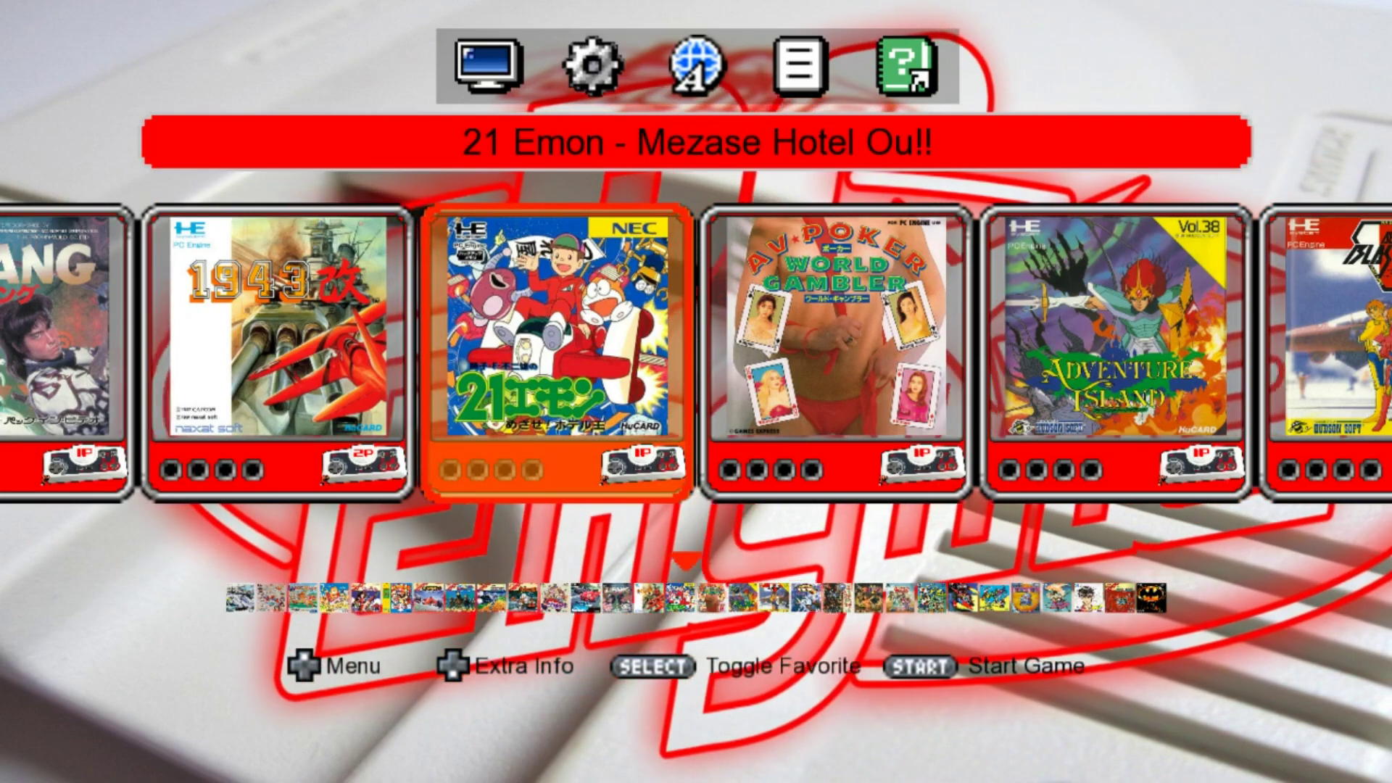
key("Left")
key("Right")
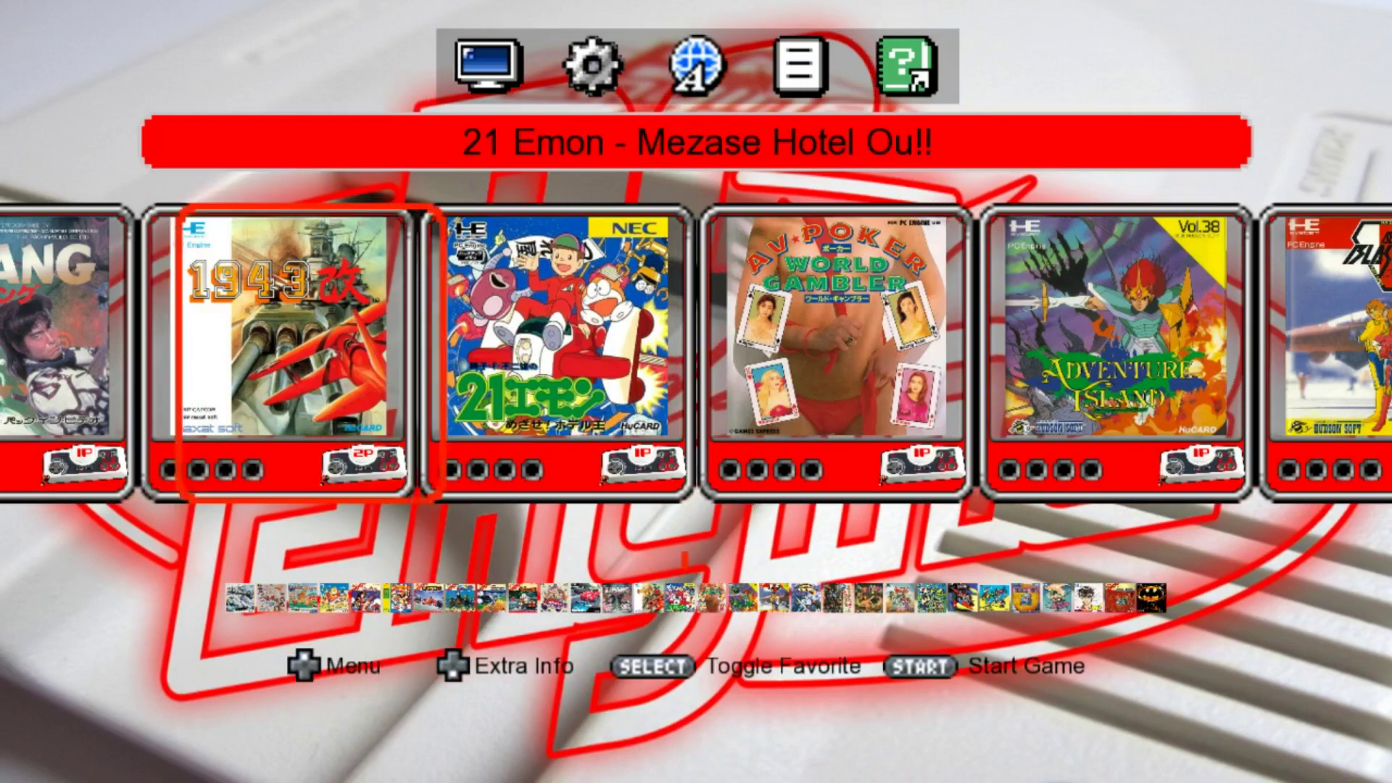
key("Right")
key("Right")
key("Right")
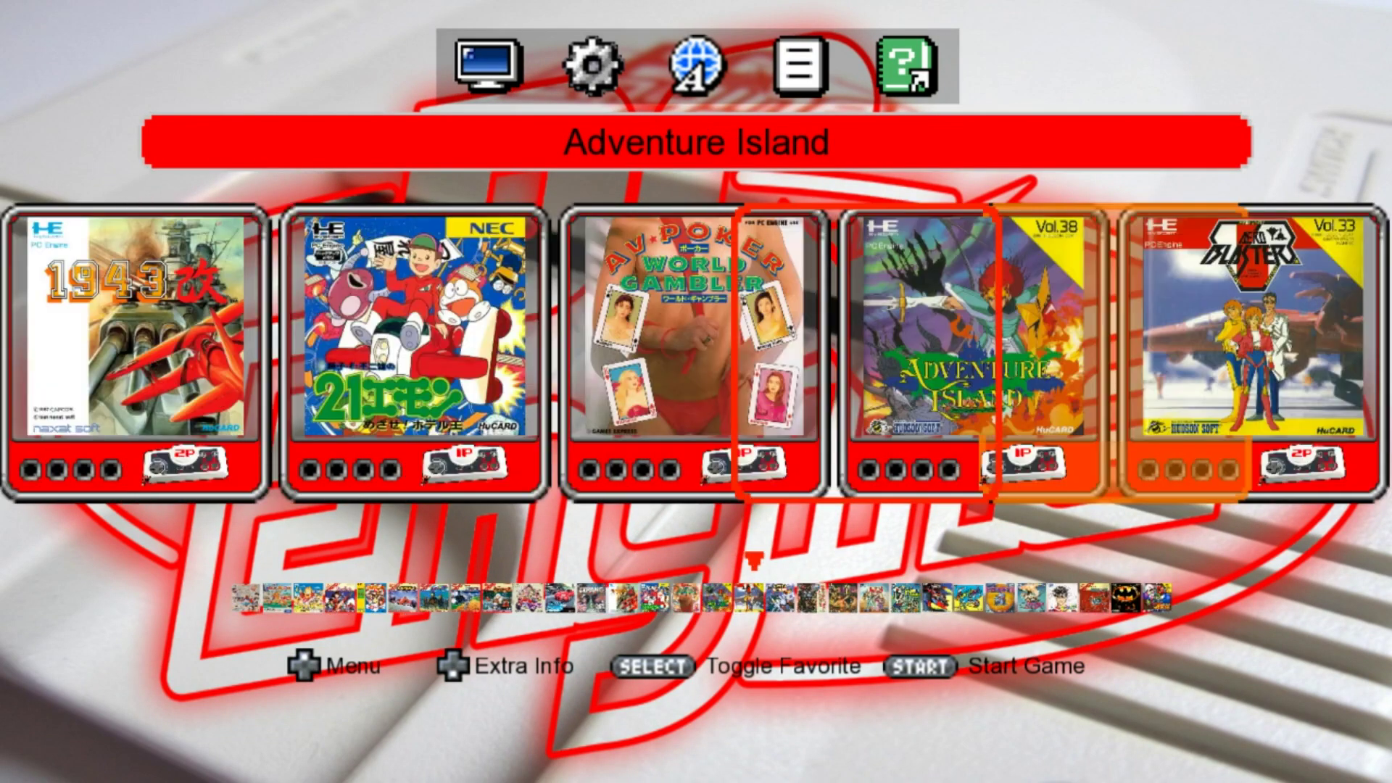
key("Right")
key("Right")
key("Right")
key("Right")
key("Right")
key("Right")
key("Right")
key("Right")
key("Right")
key("Right")
key("Right")
key("Right")
key("Right")
key("Right")
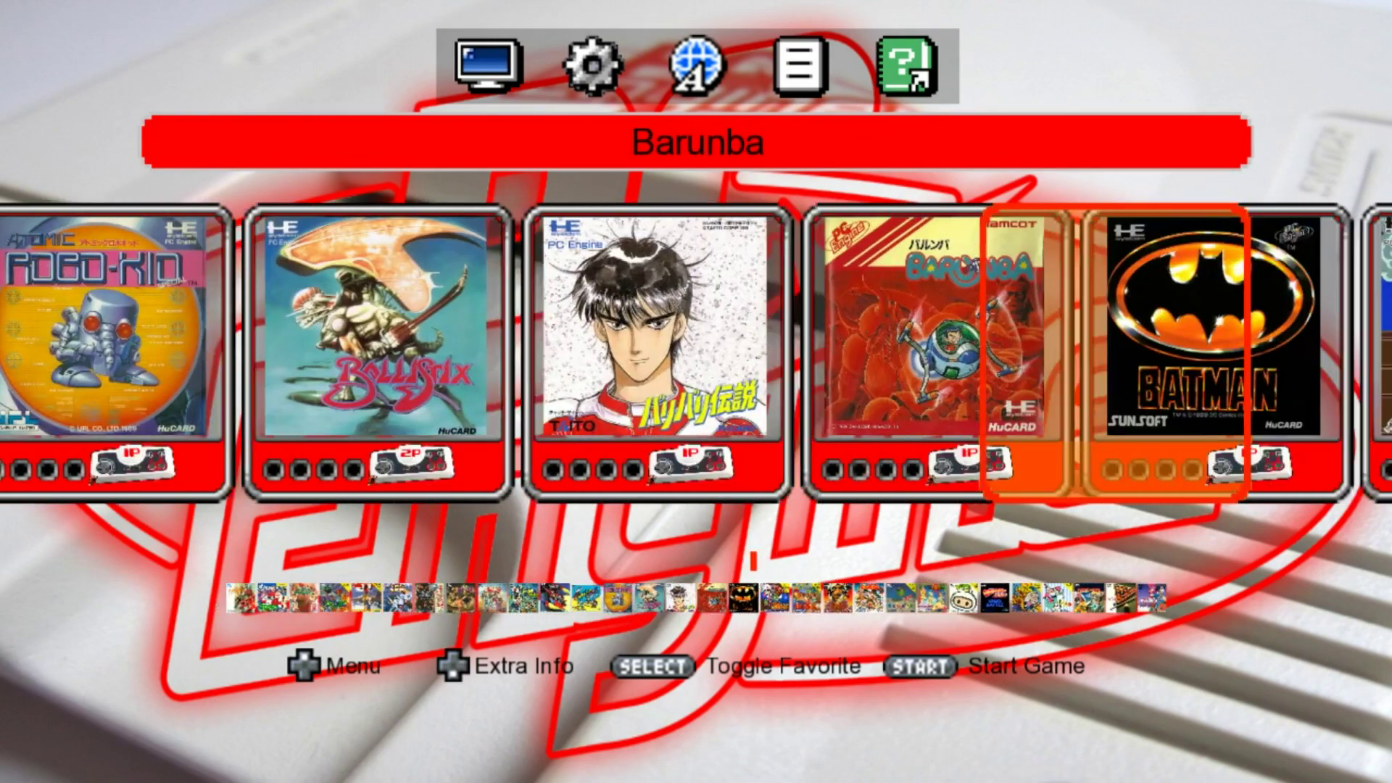
key("Right")
key("Right")
key("Right")
key("Right")
key("Right")
key("Right")
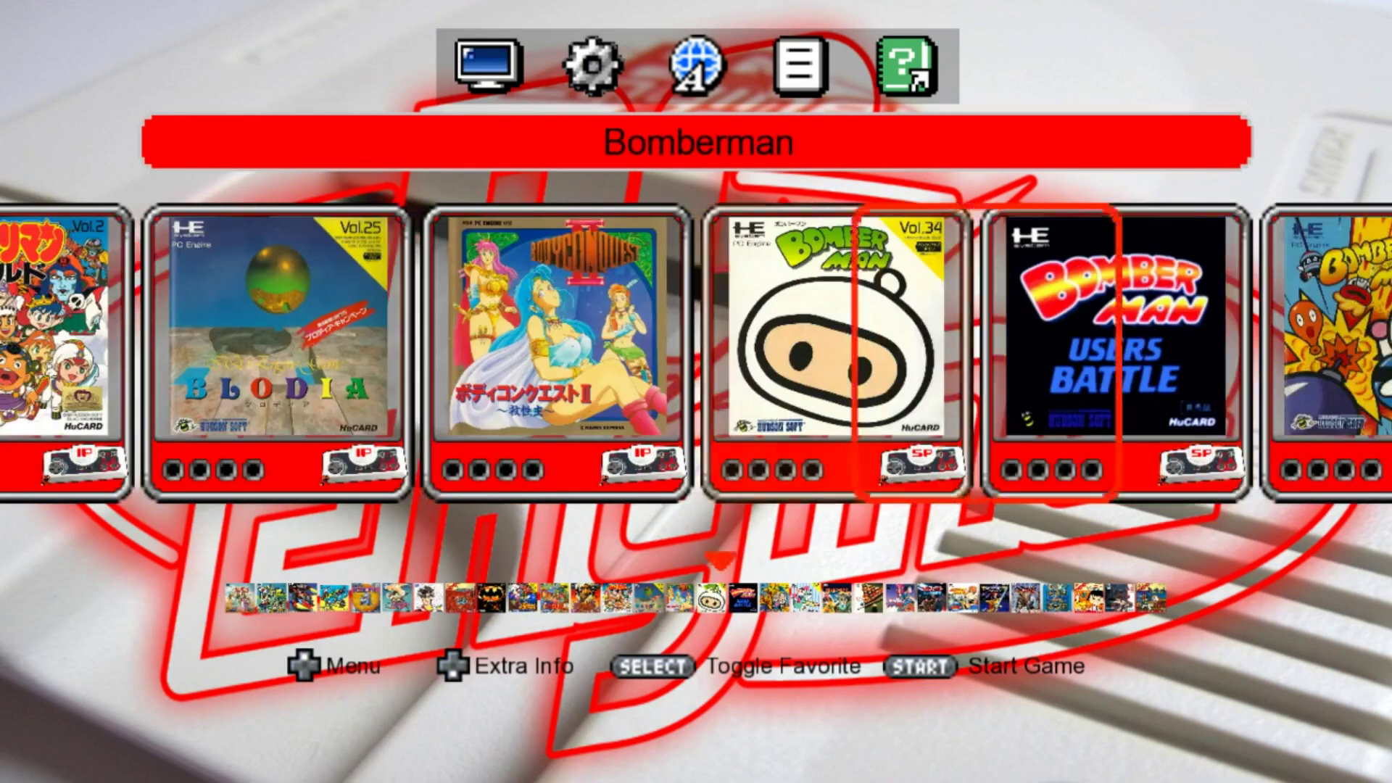
- Look over the Bomberman titles in the carousel, ending on Bomberman '93
key("Right")
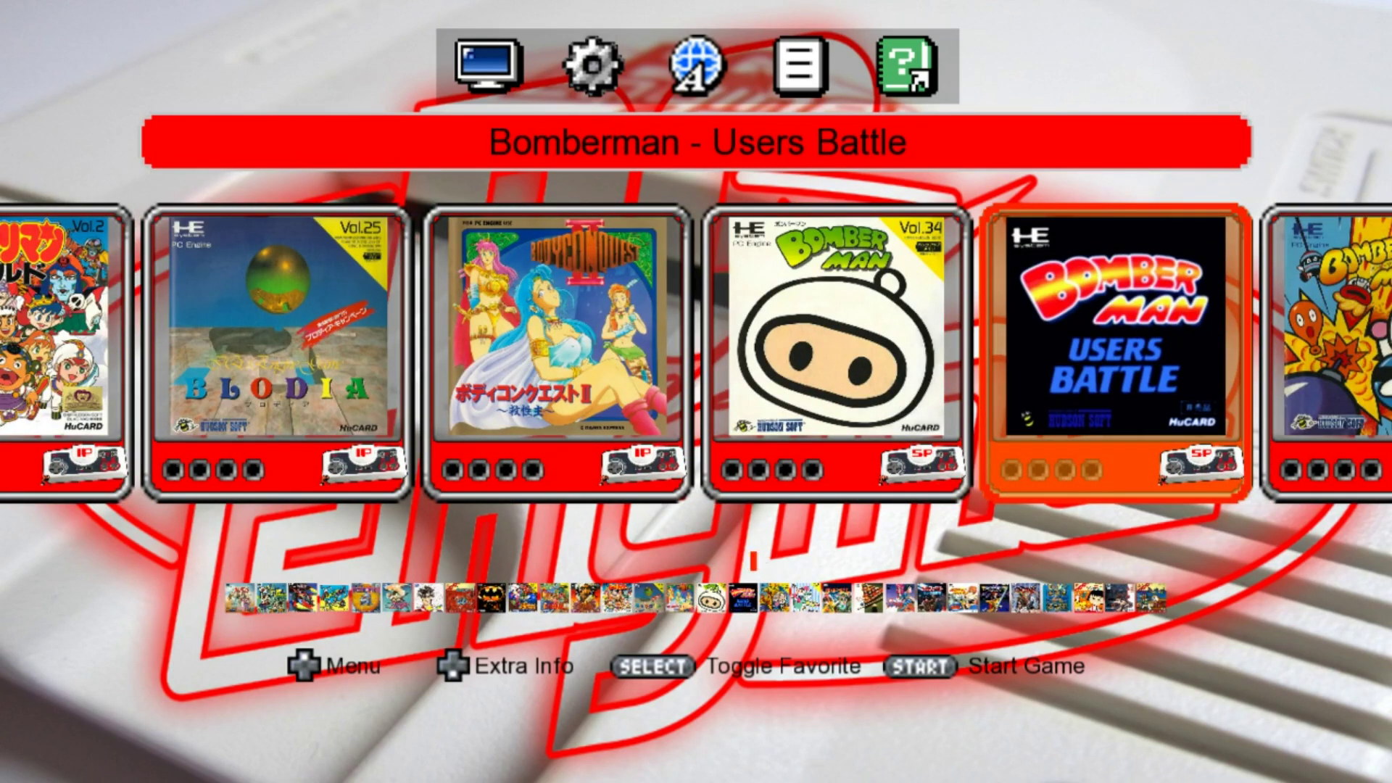
key("Left")
key("Right")
key("Right")
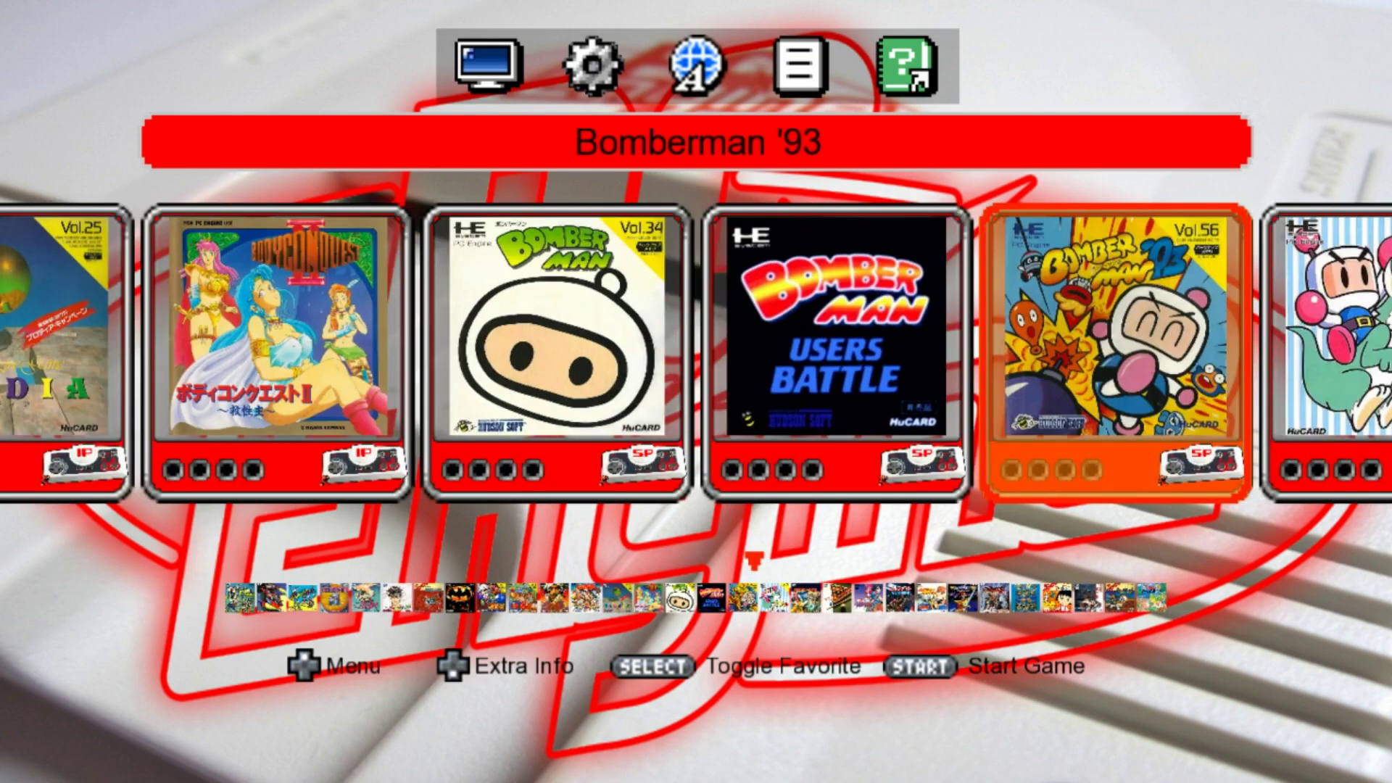
key("Right")
key("Right")
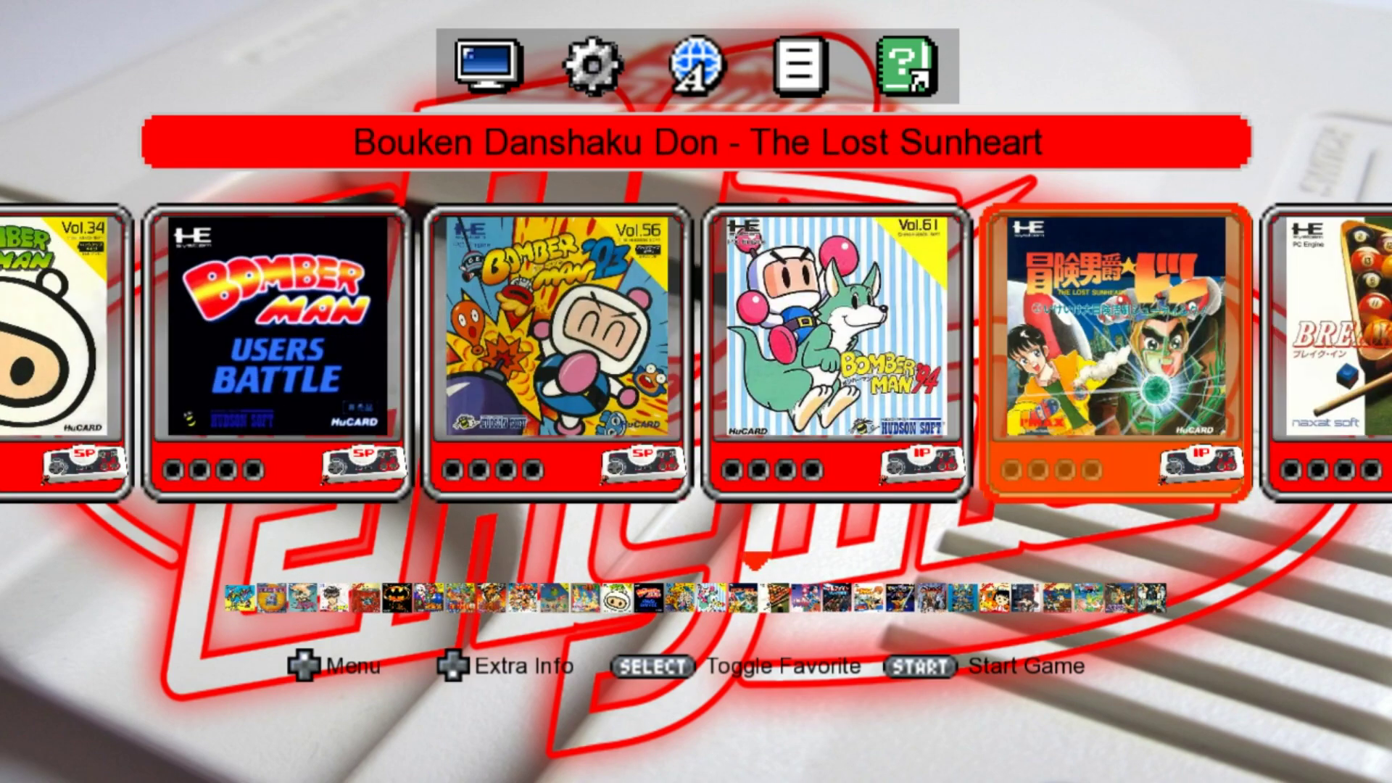
key("Left")
key("Left")
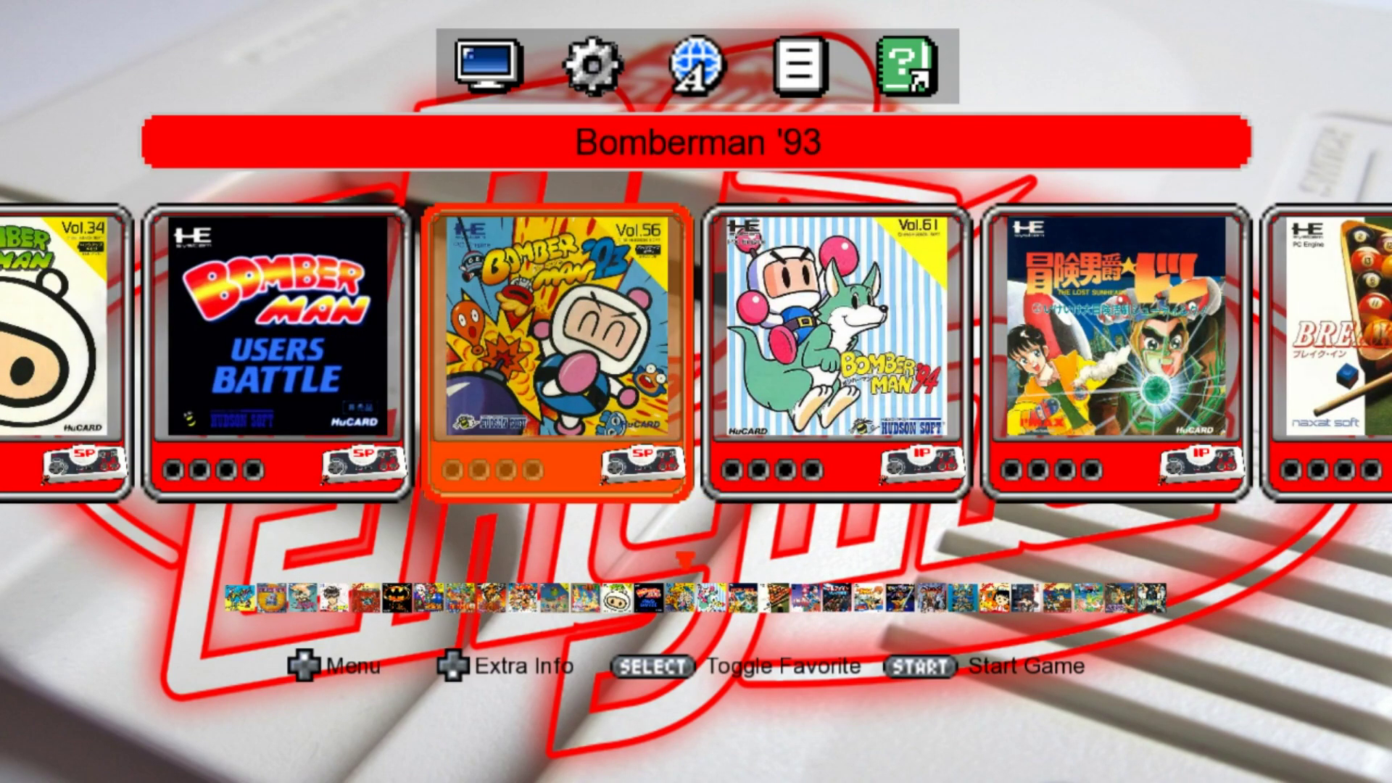
- Show the extra info for the games from Bomberman '93 onward through Break In, and close the info view
key("Down")
key("Right")
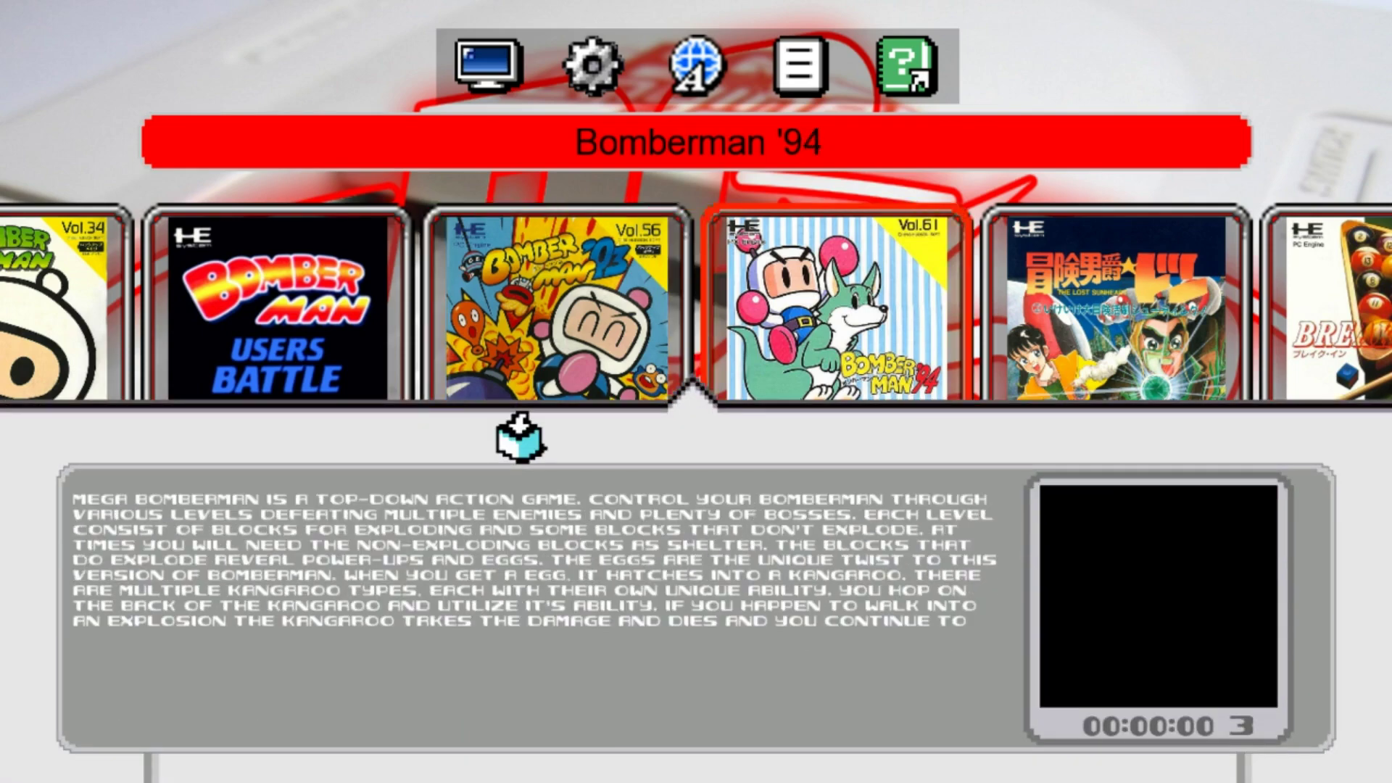
key("Right")
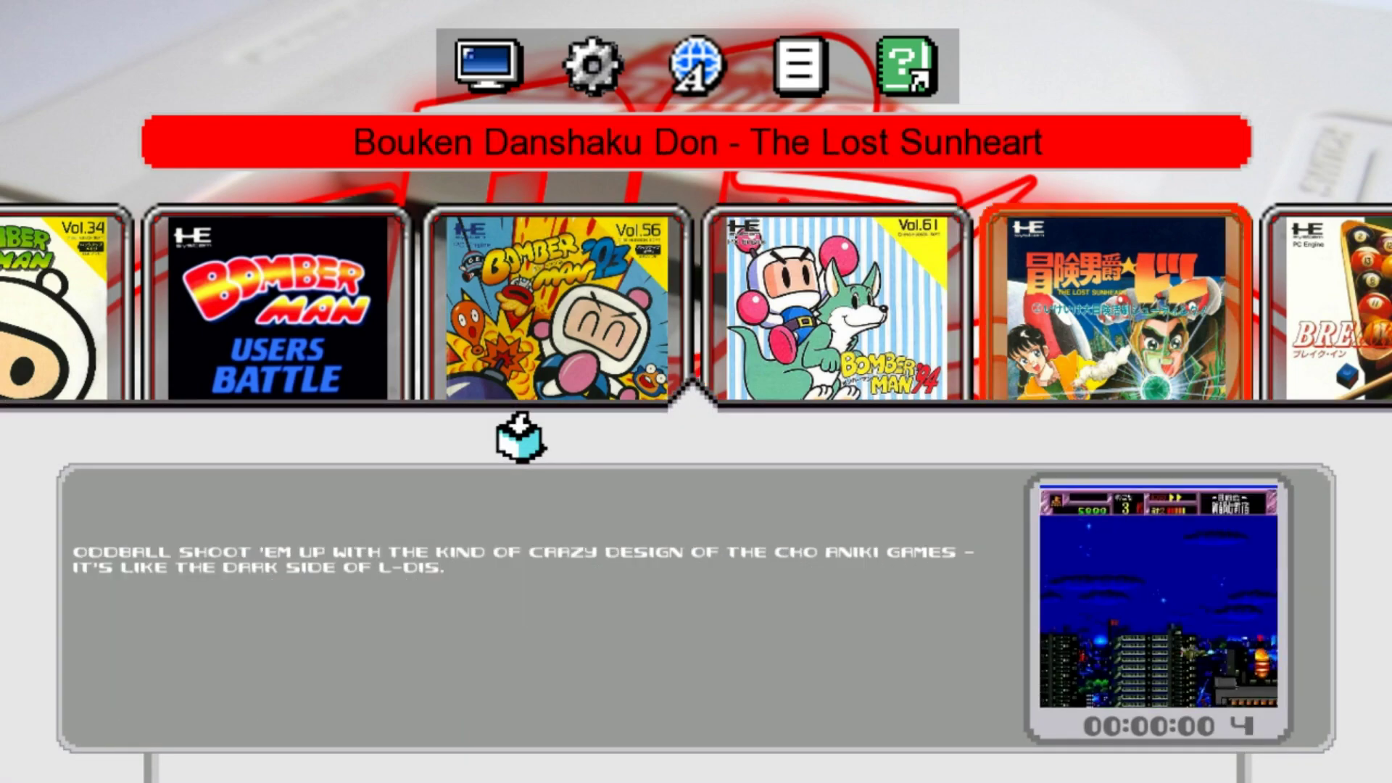
key("Right")
key("Right")
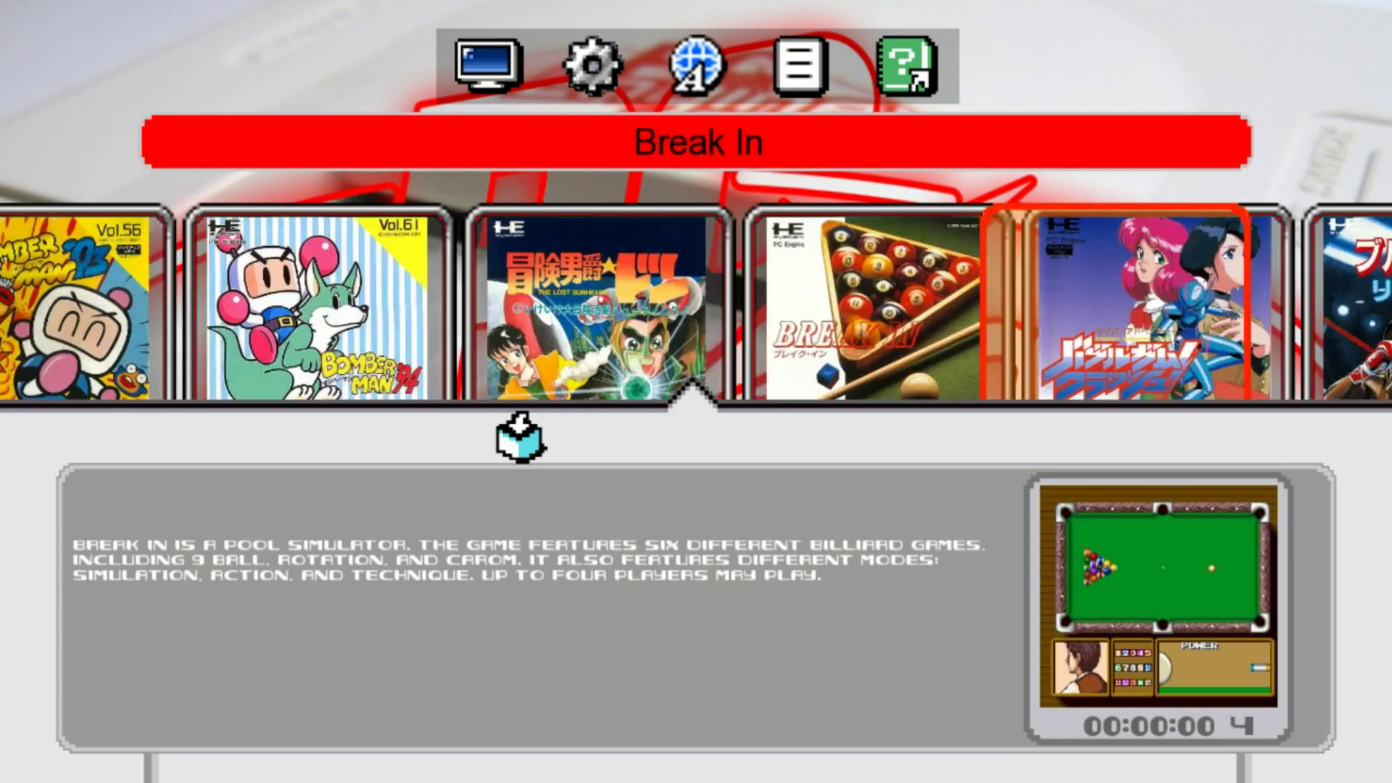
key("Up")
key("Left")
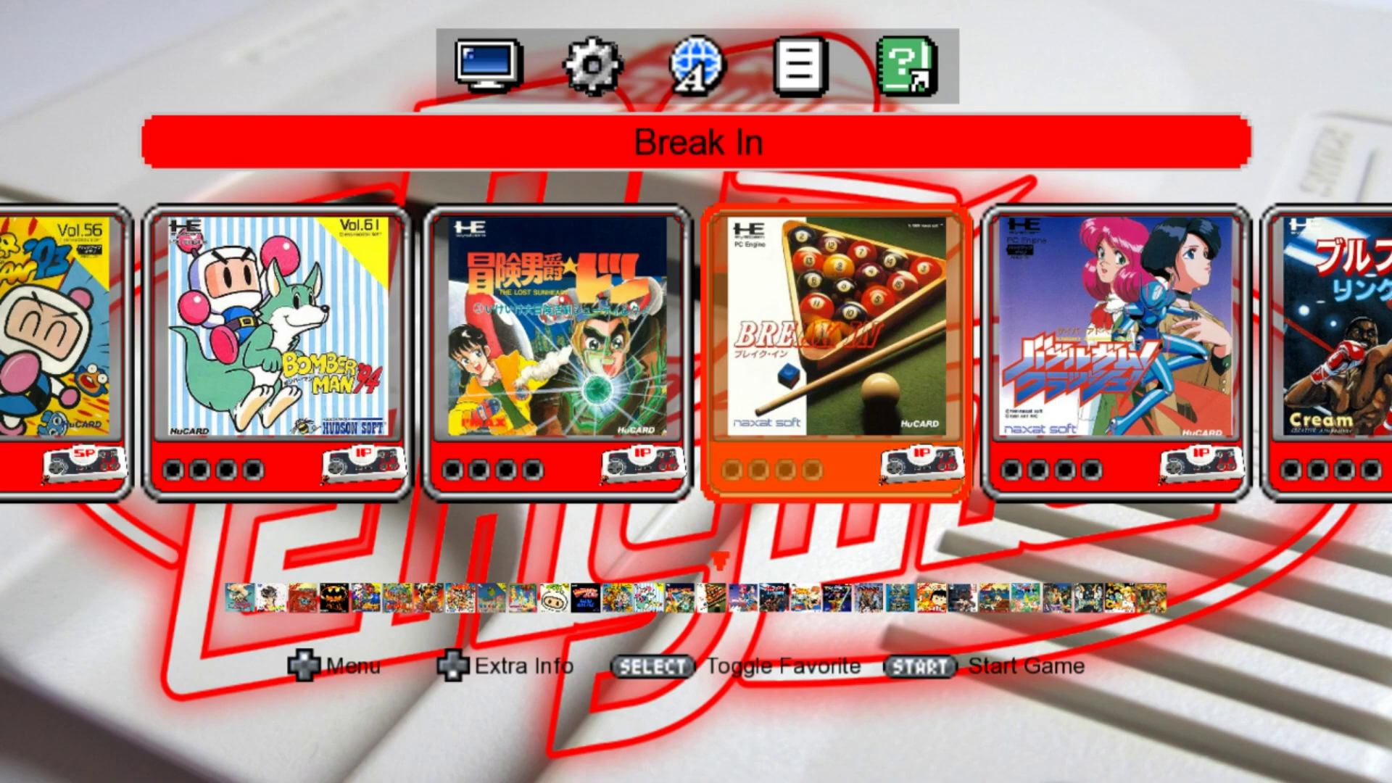
- Open the front end's configuration for joystick, keyboard and mouse controls
key("Tab")
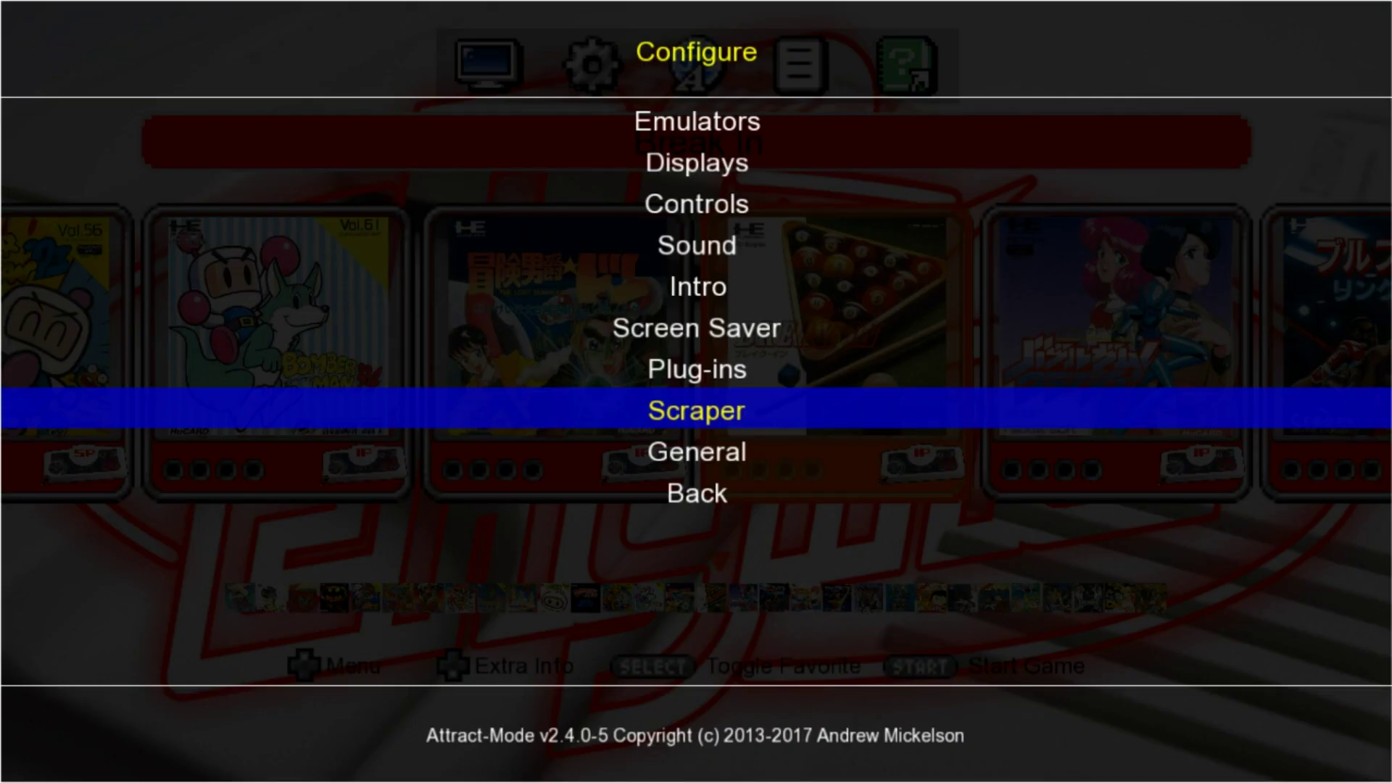
key("Up")
key("Up")
key("Up")
key("Up")
key("Up")
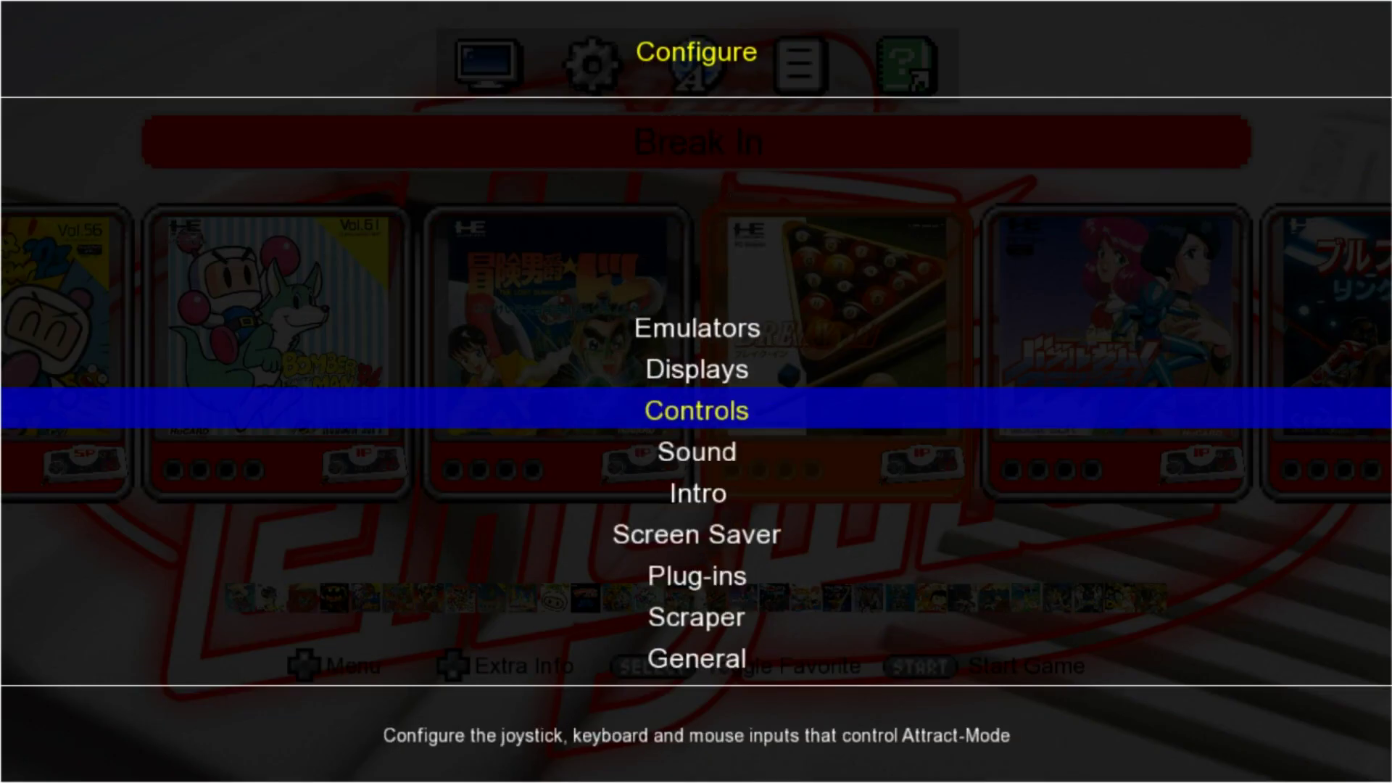
key("Return")
- Remove Joy1 Button3 from the Back (Exit) control and map that button to it again as a new input
key("Up")
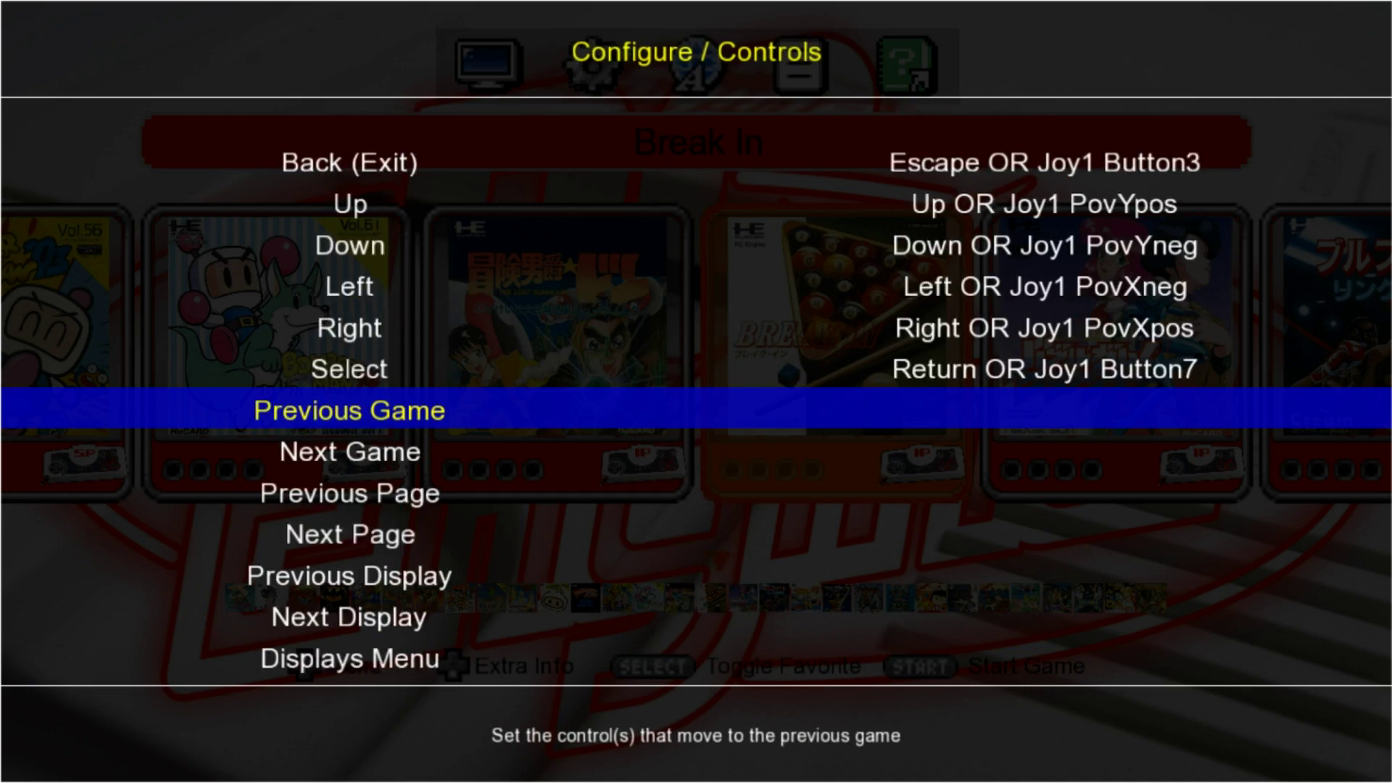
key("Up")
key("Up")
key("Up")
key("Up")
key("Up")
key("Up")
key("Return")
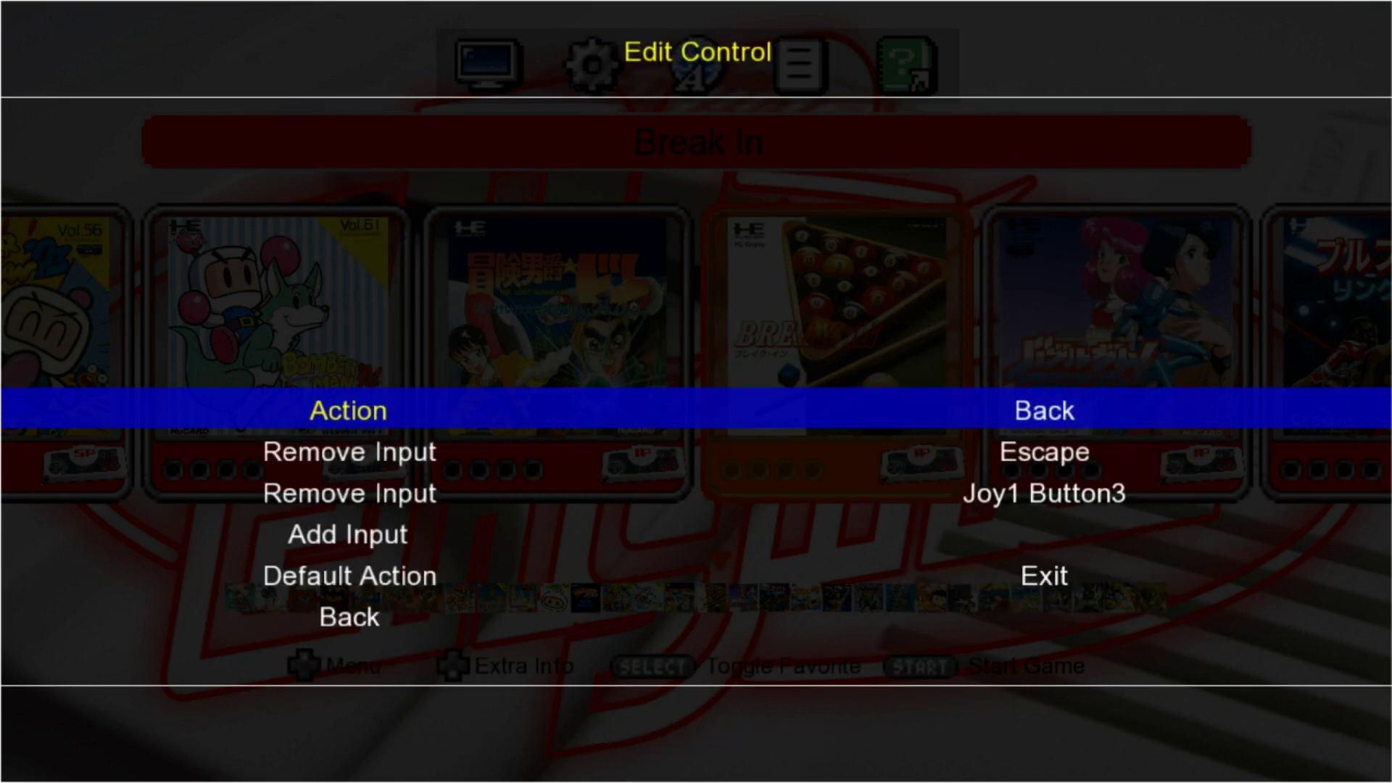
key("Down")
key("Down")
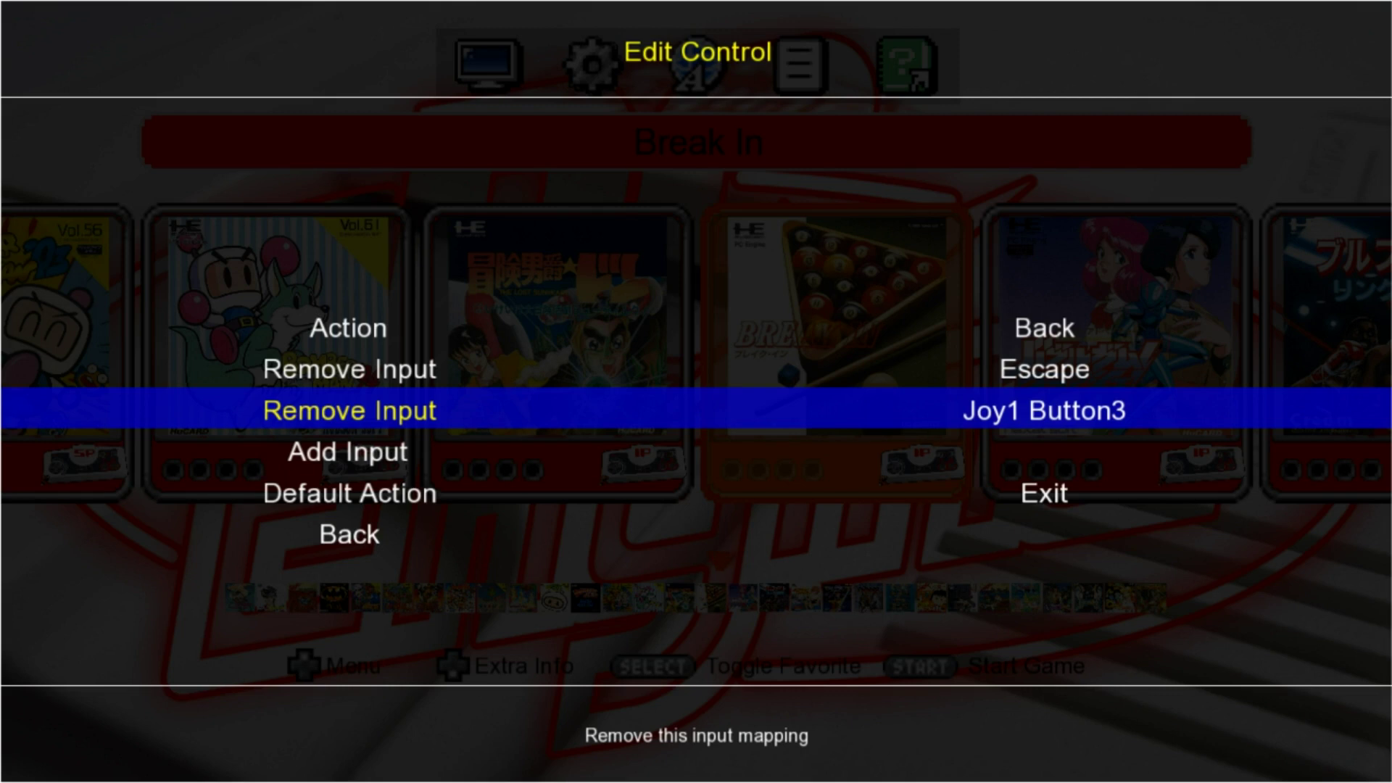
key("Return")
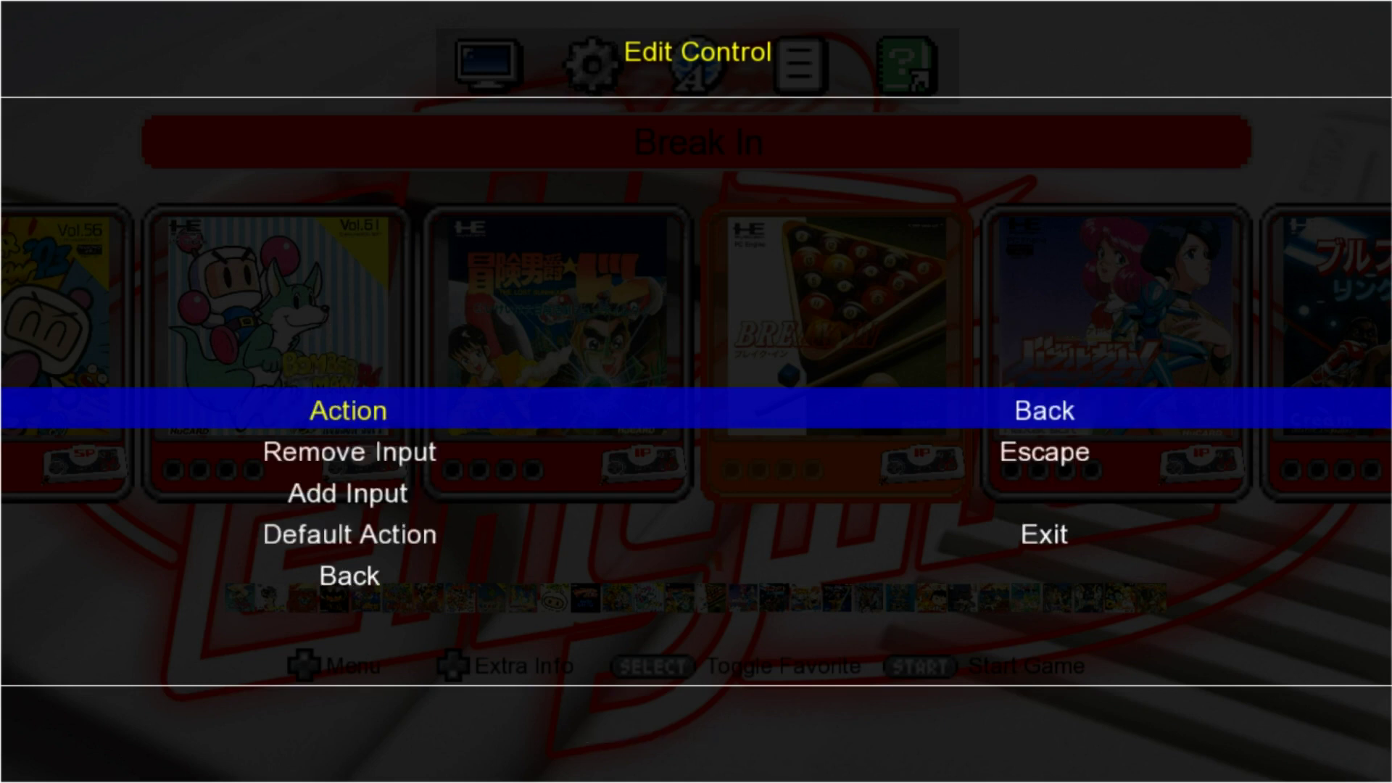
key("Down")
key("Down")
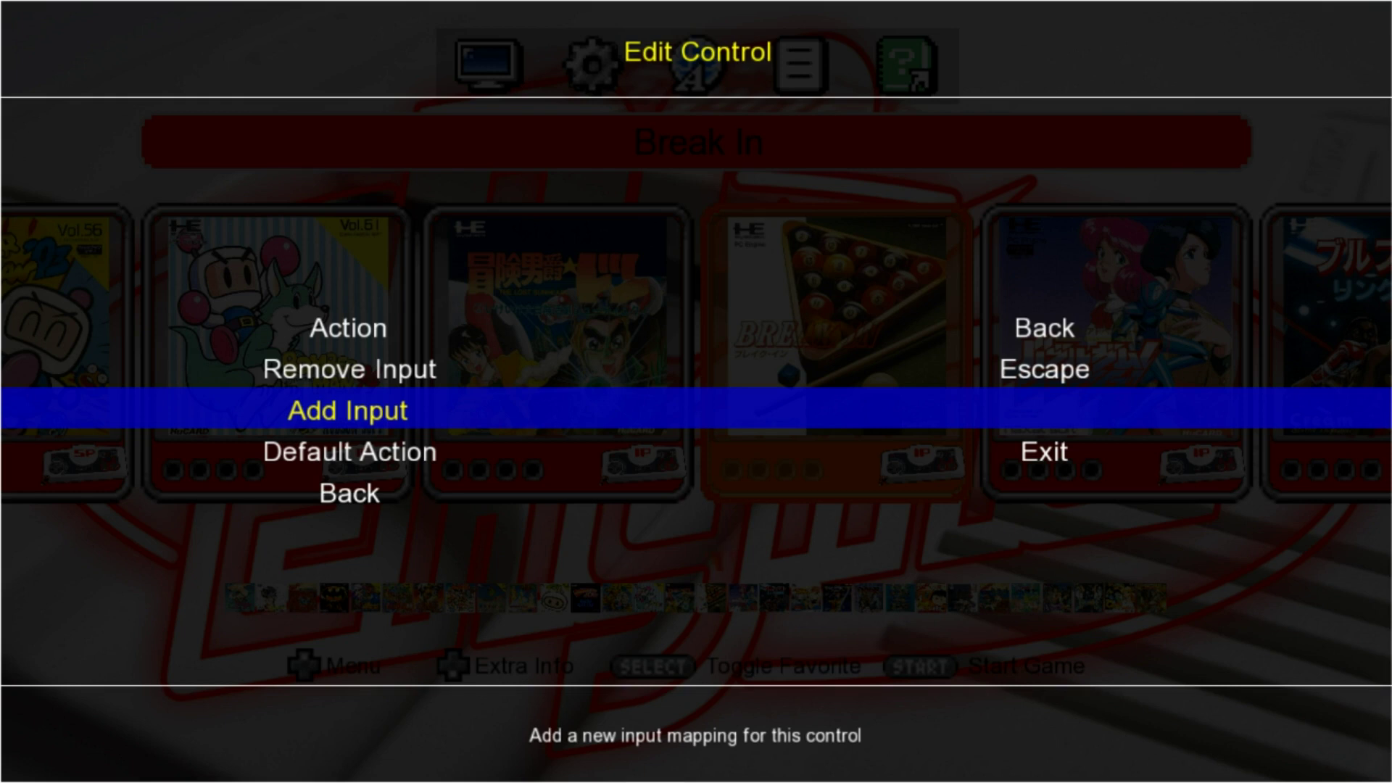
key("Return")
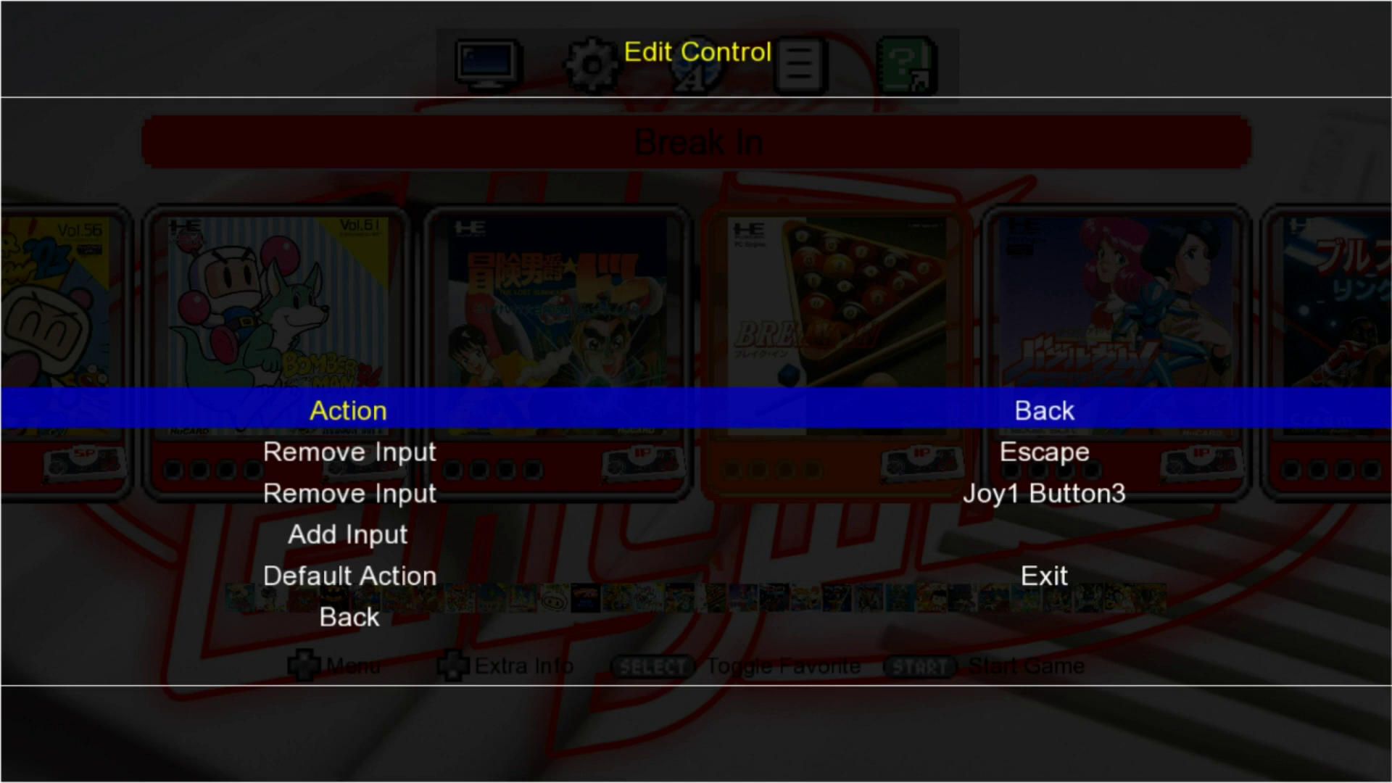
key("Escape")
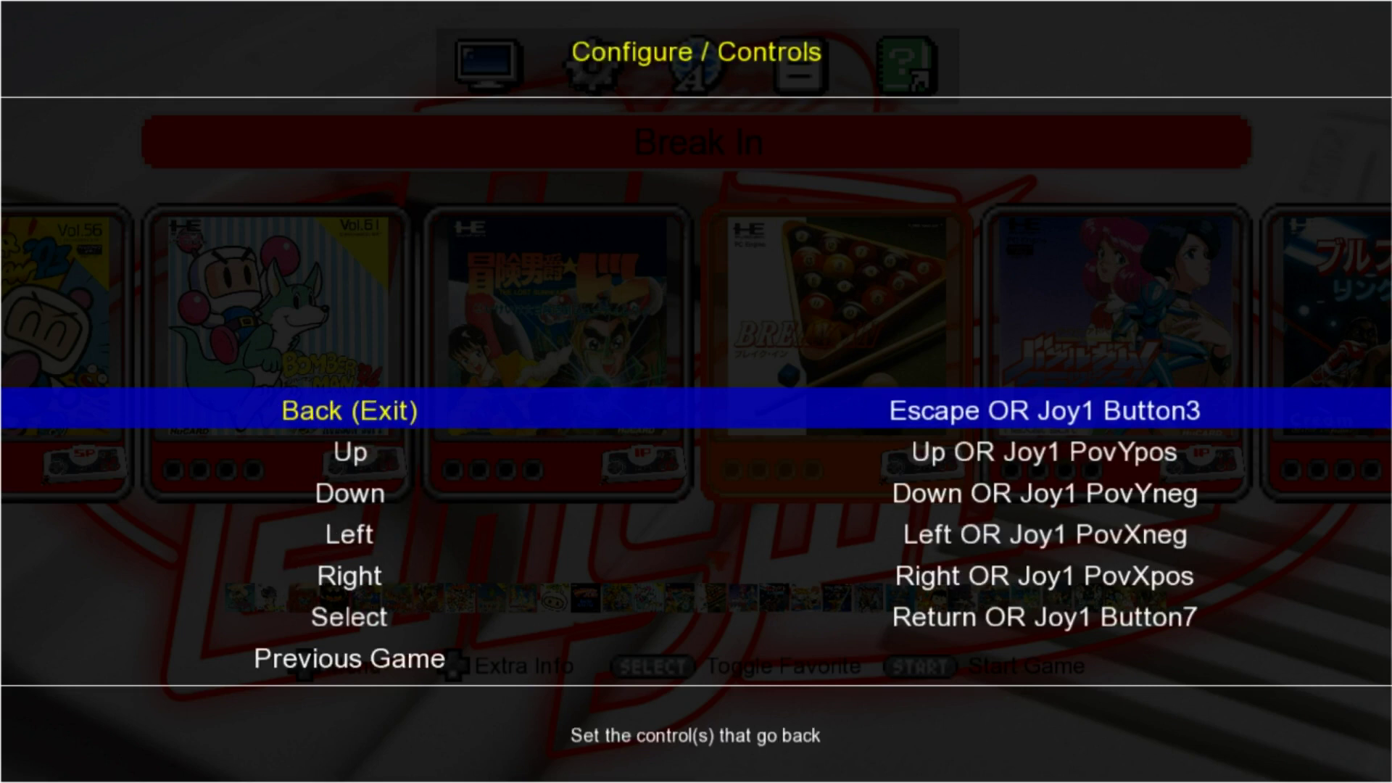
- Replace the joystick input of the Up control by removing Joy1 PovYpos and adding it anew
key("Down")
key("Return")
key("Down")
key("Down")
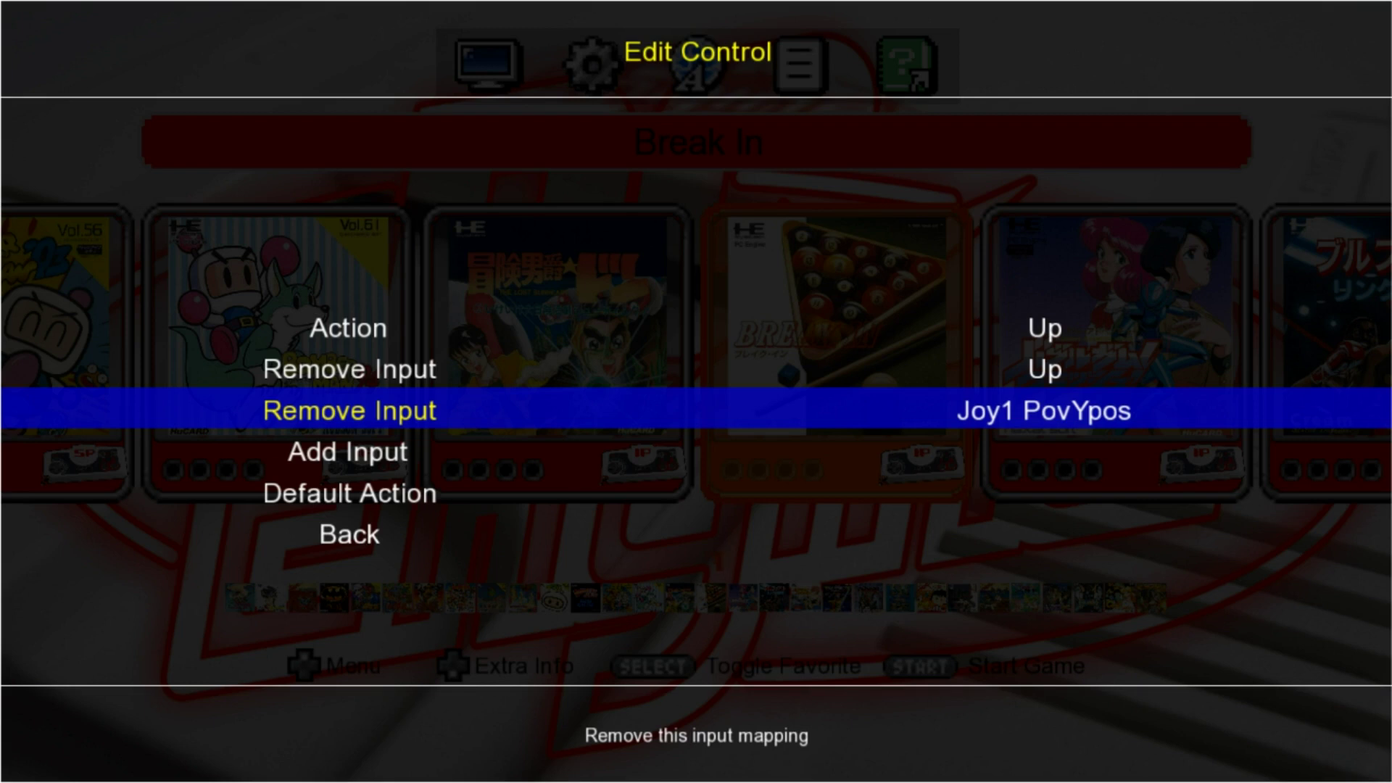
key("Return")
key("Down")
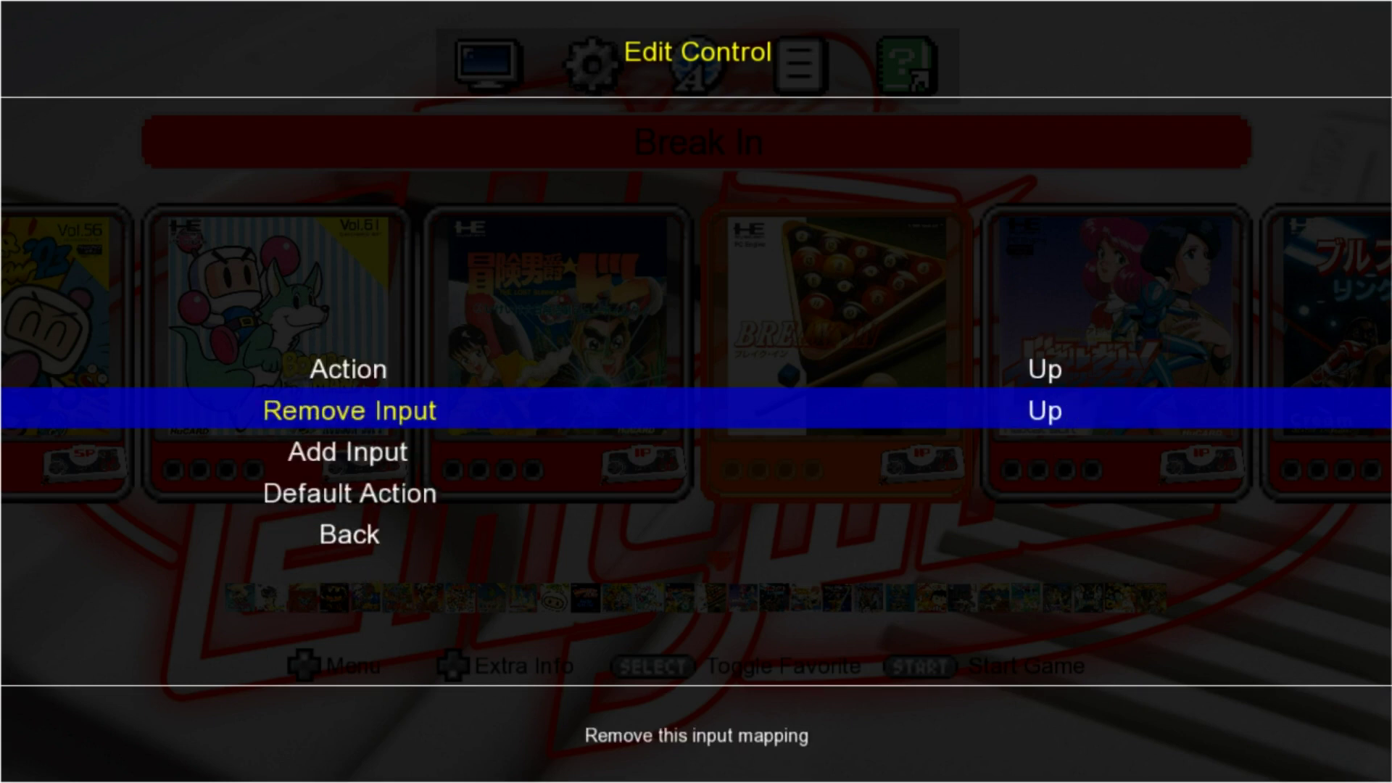
key("Down")
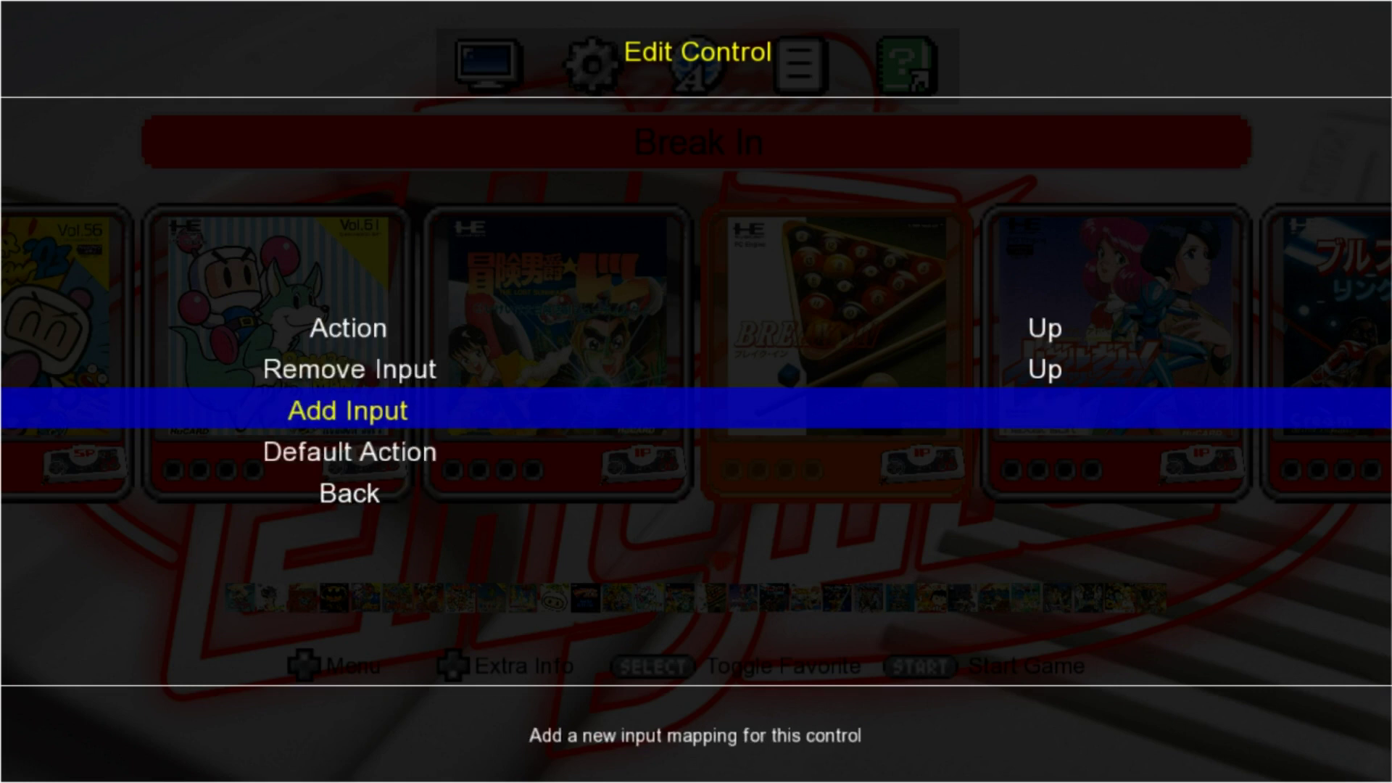
key("Return")
key("Up")
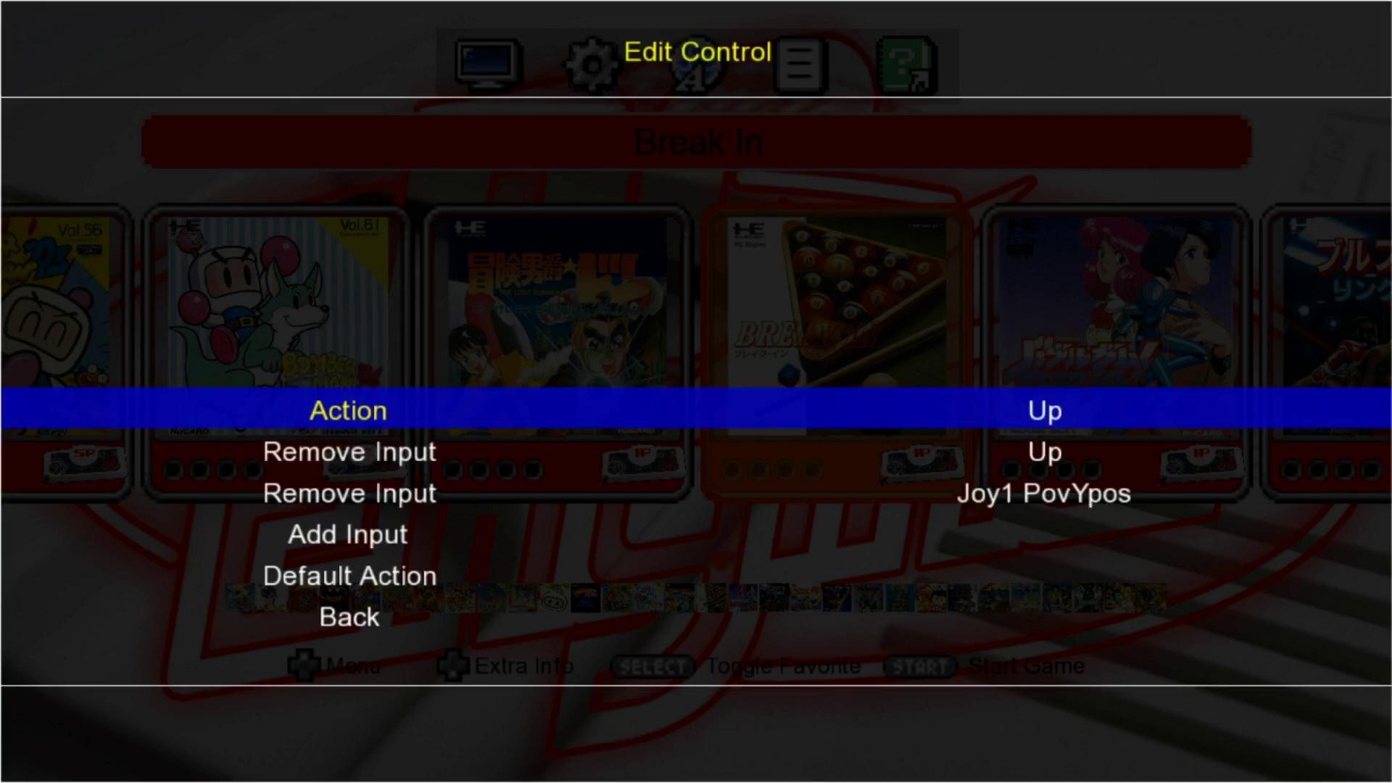
key("Escape")
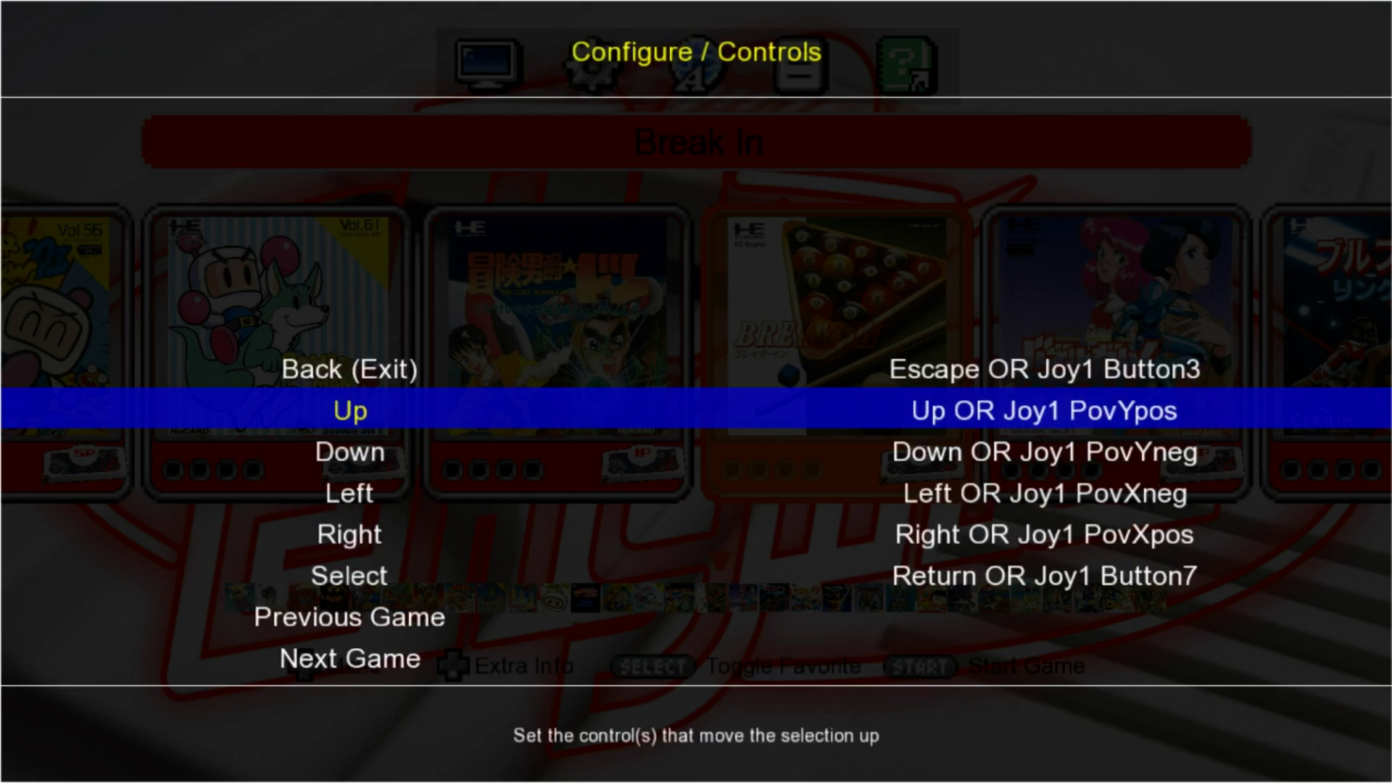
- Replace the joystick input of the Down control by removing Joy1 PovYneg and adding it anew
key("Down")
key("Return")
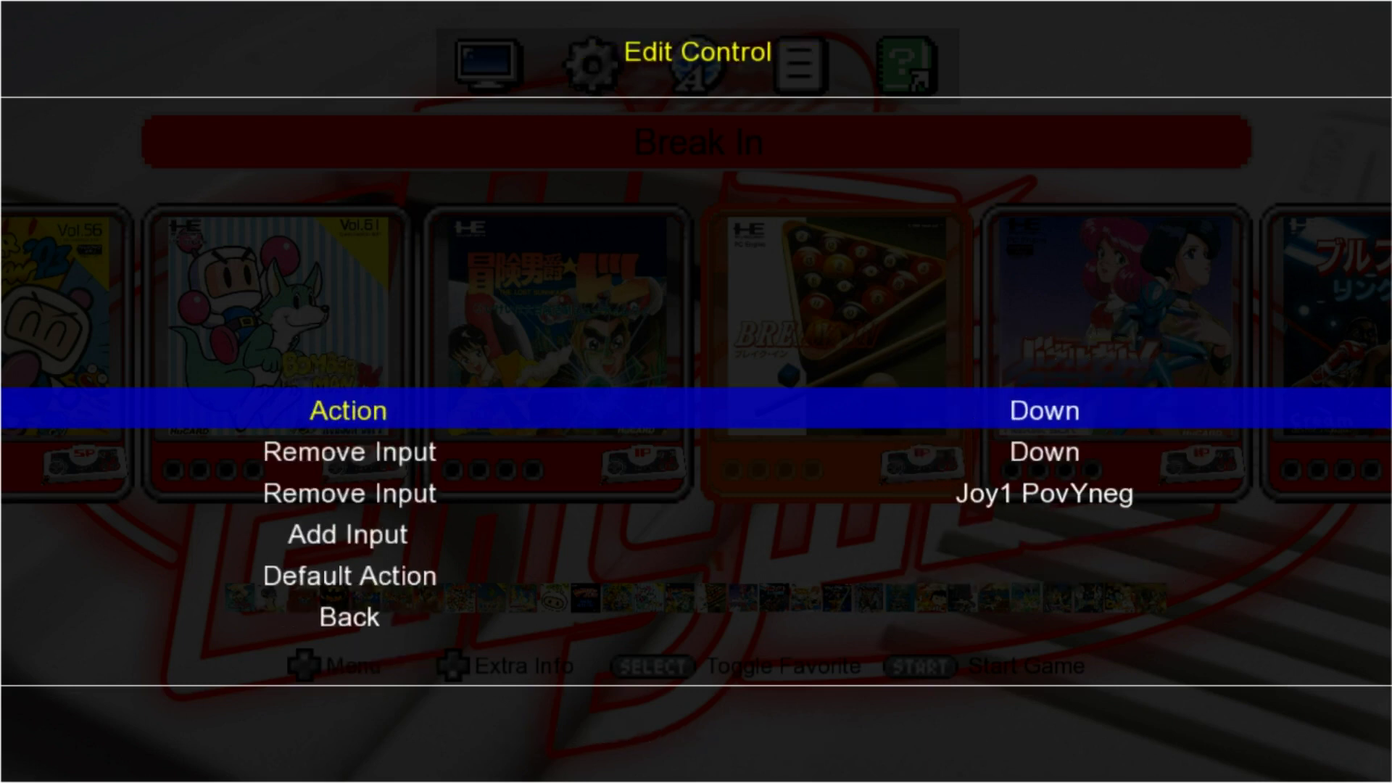
key("Down")
key("Down")
key("Return")
key("Down")
key("Down")
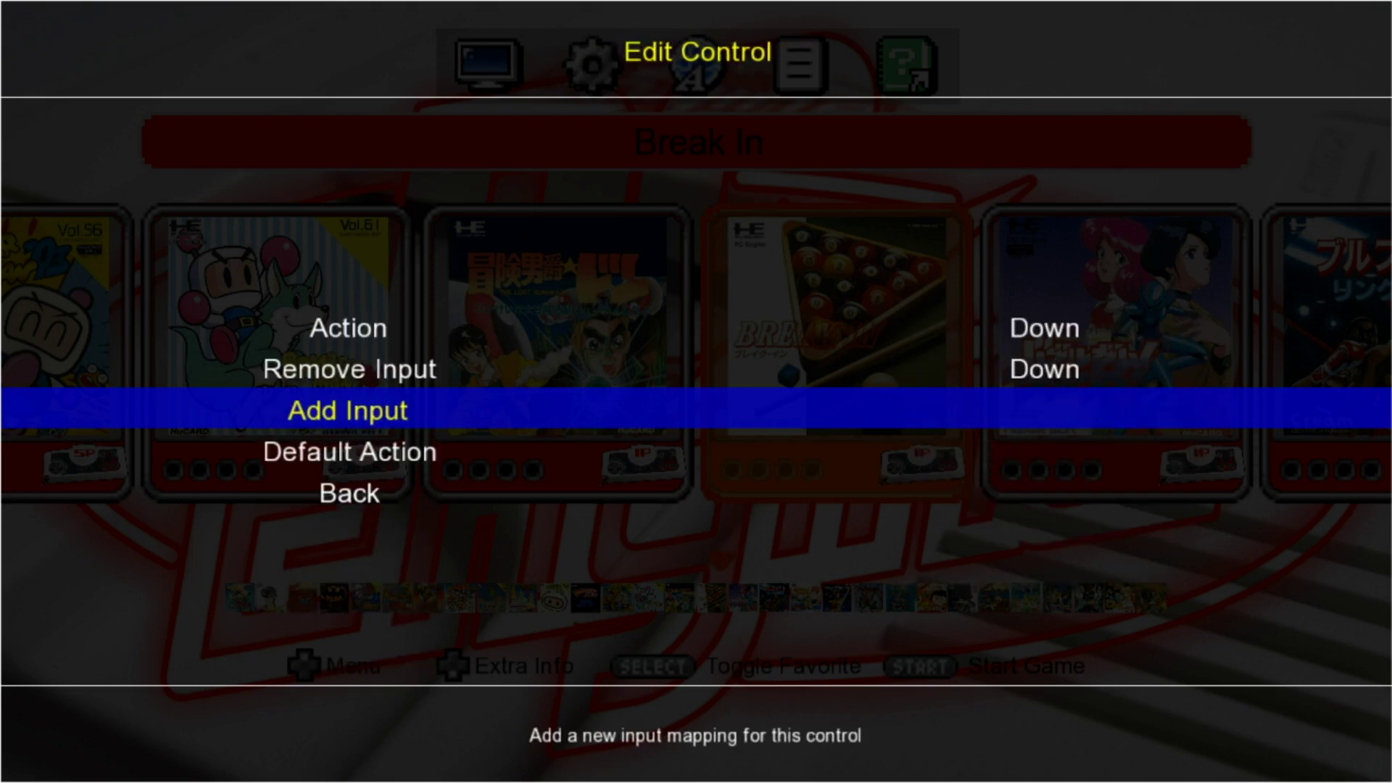
key("Return")
key("Down")
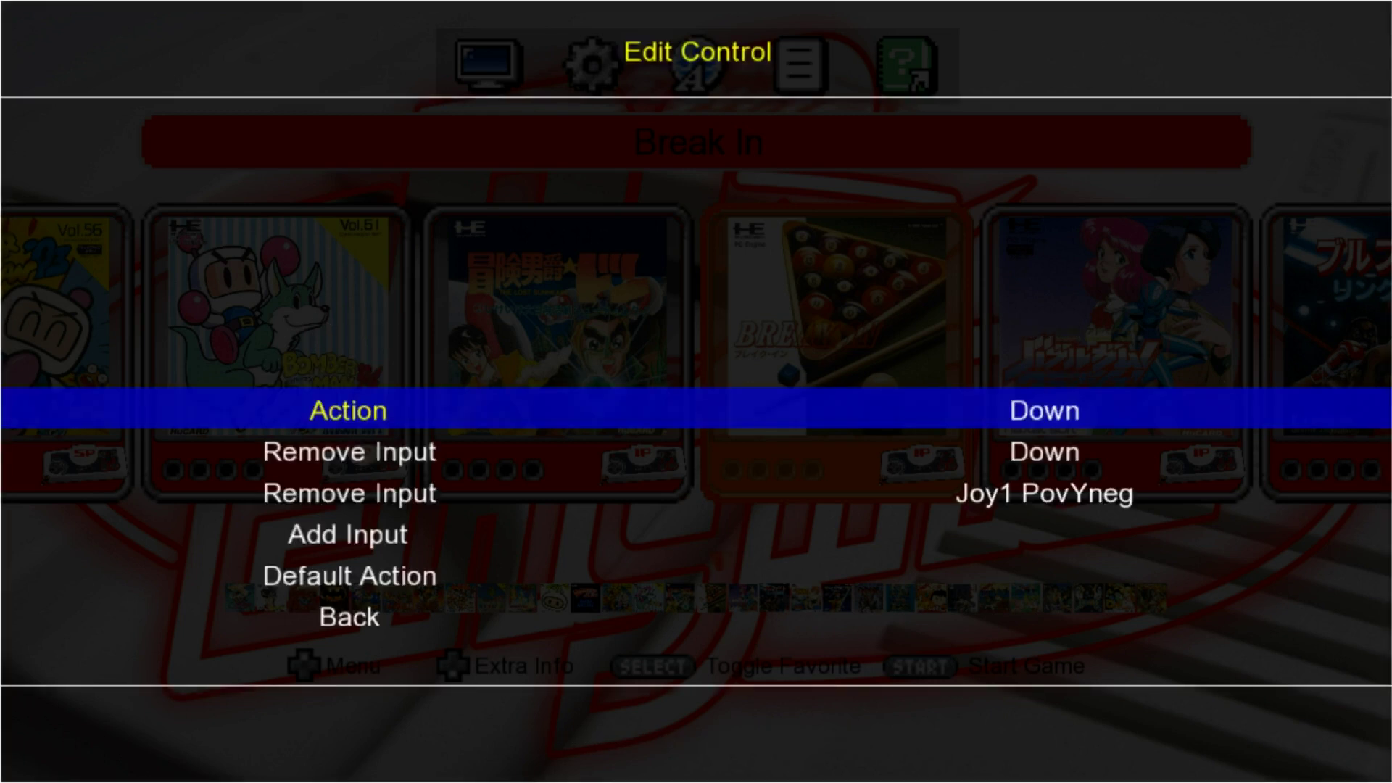
key("Escape")
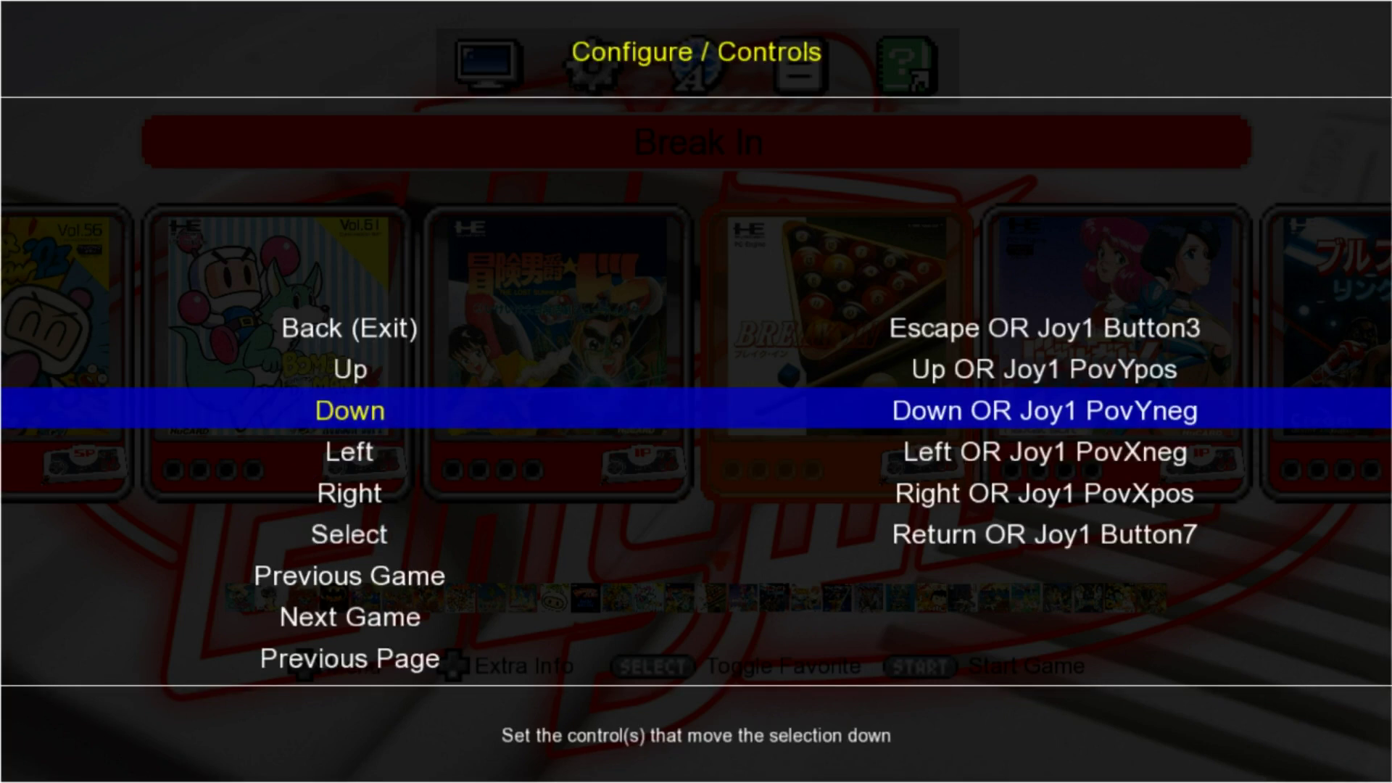
- Replace the joystick input of the Left control by removing Joy1 PovXneg and adding it anew
key("Down")
key("Return")
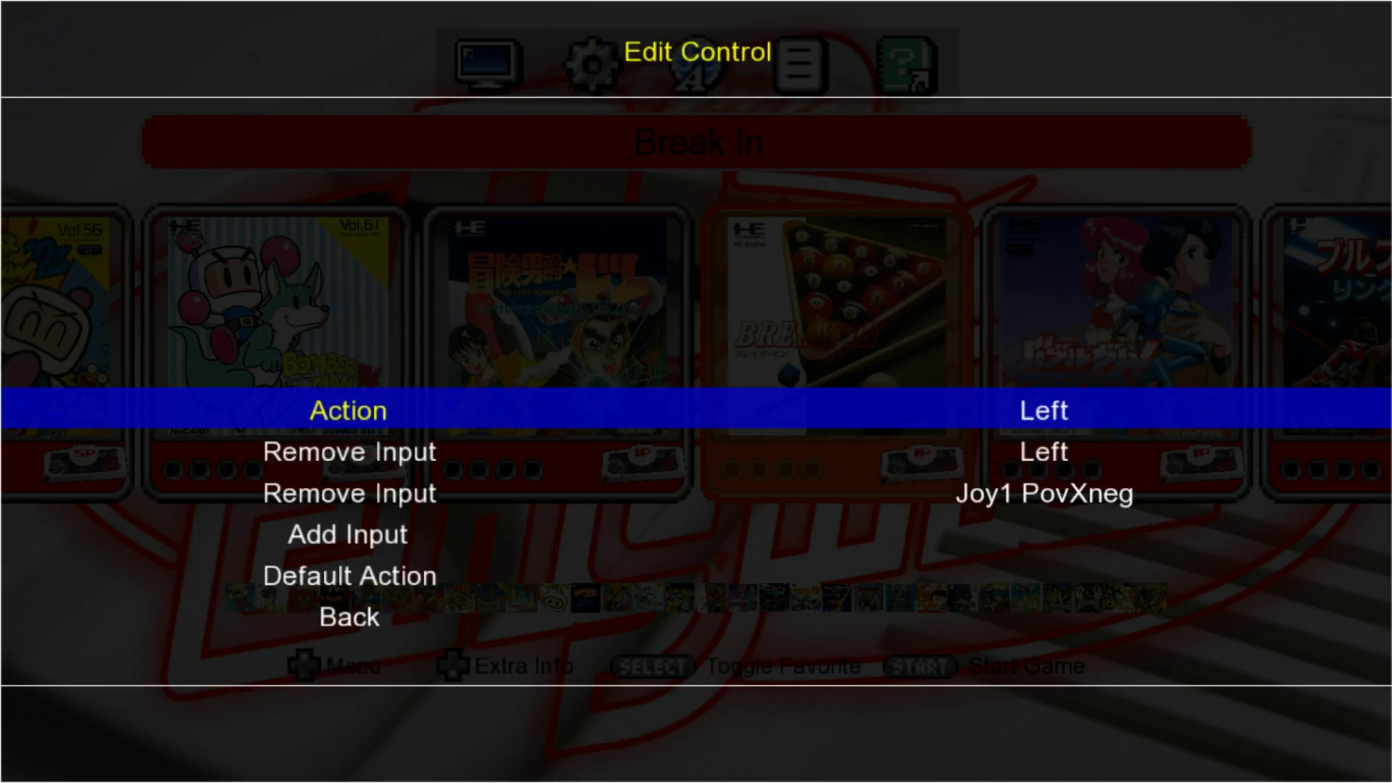
key("Down")
key("Down")
key("Return")
key("Down")
key("Return")
key("Escape")
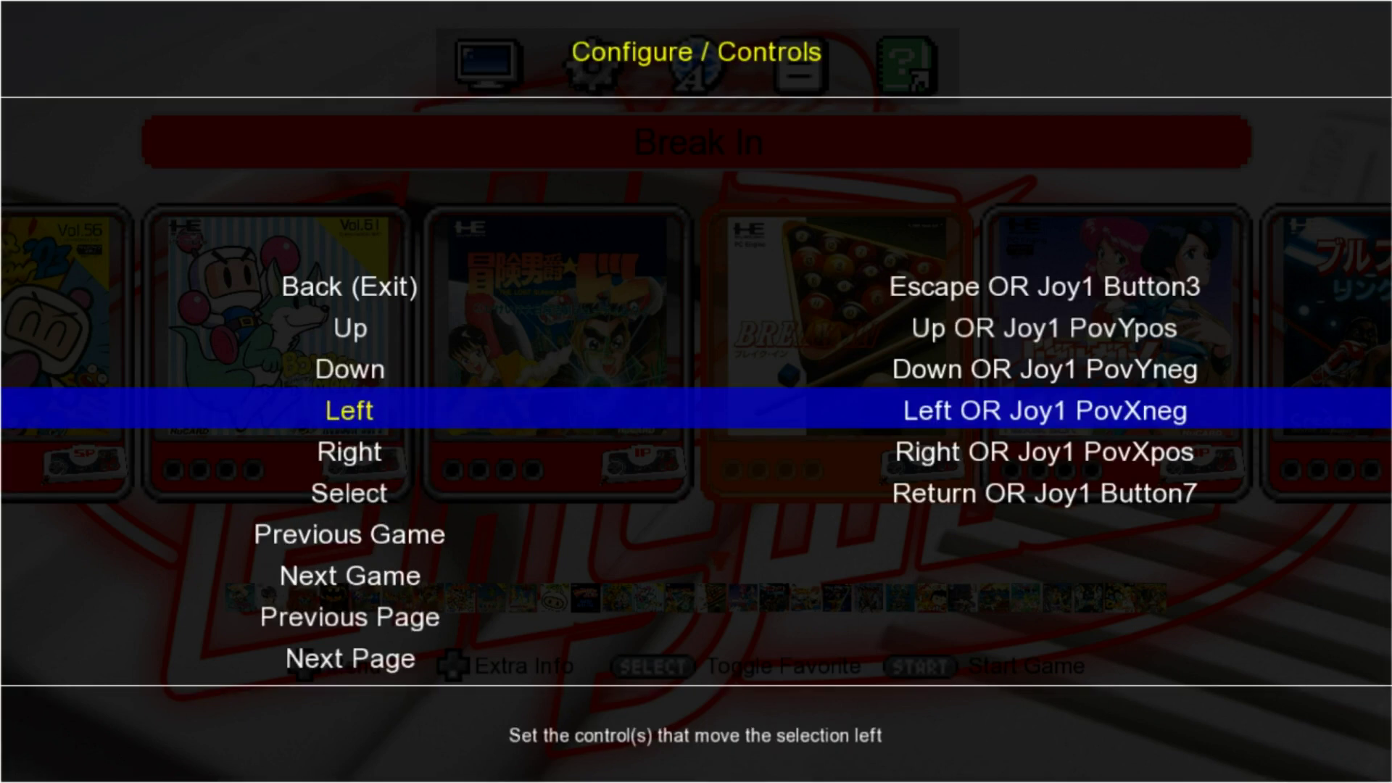
- Replace the joystick input of the Right control by removing Joy1 PovXpos and adding it anew
key("Down")
key("Return")
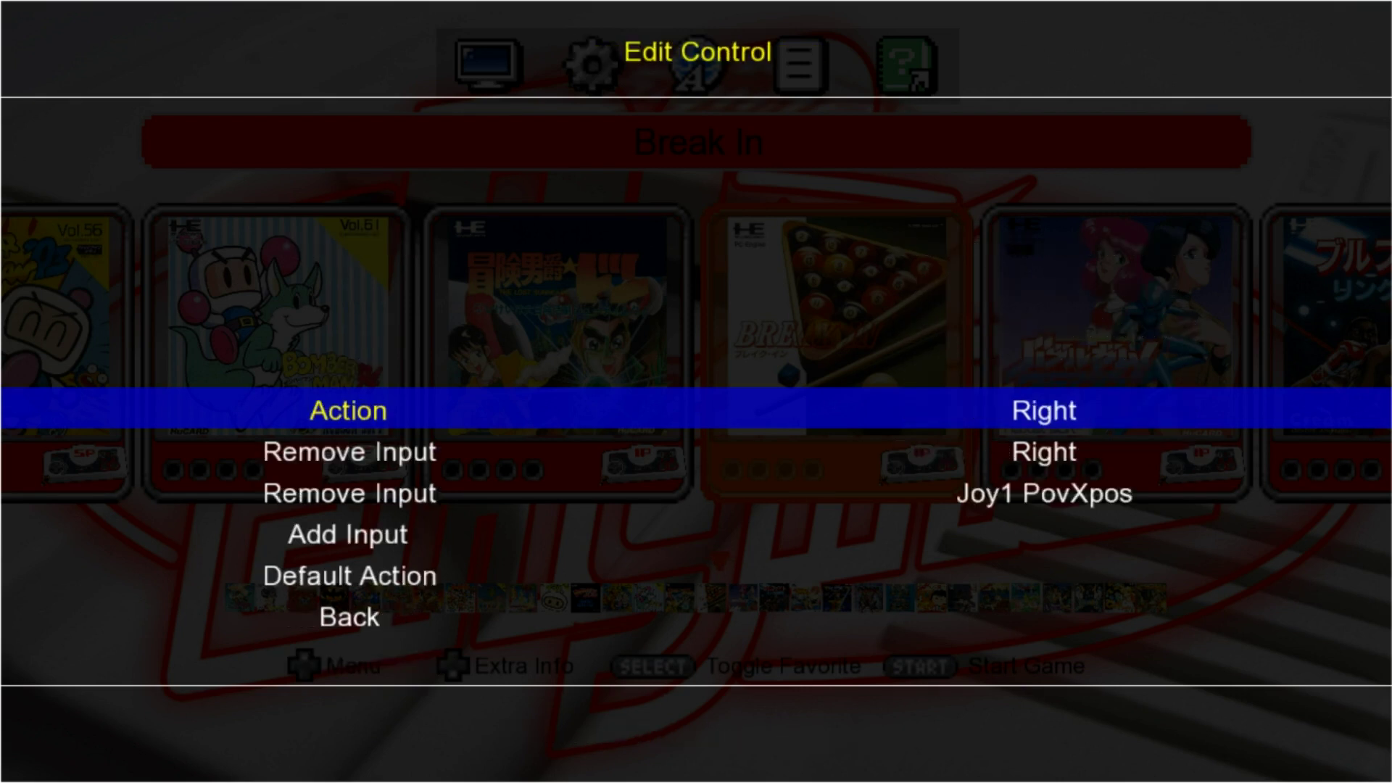
key("Down")
key("Down")
key("Return")
key("Up")
key("Up")
key("Up")
key("Return")
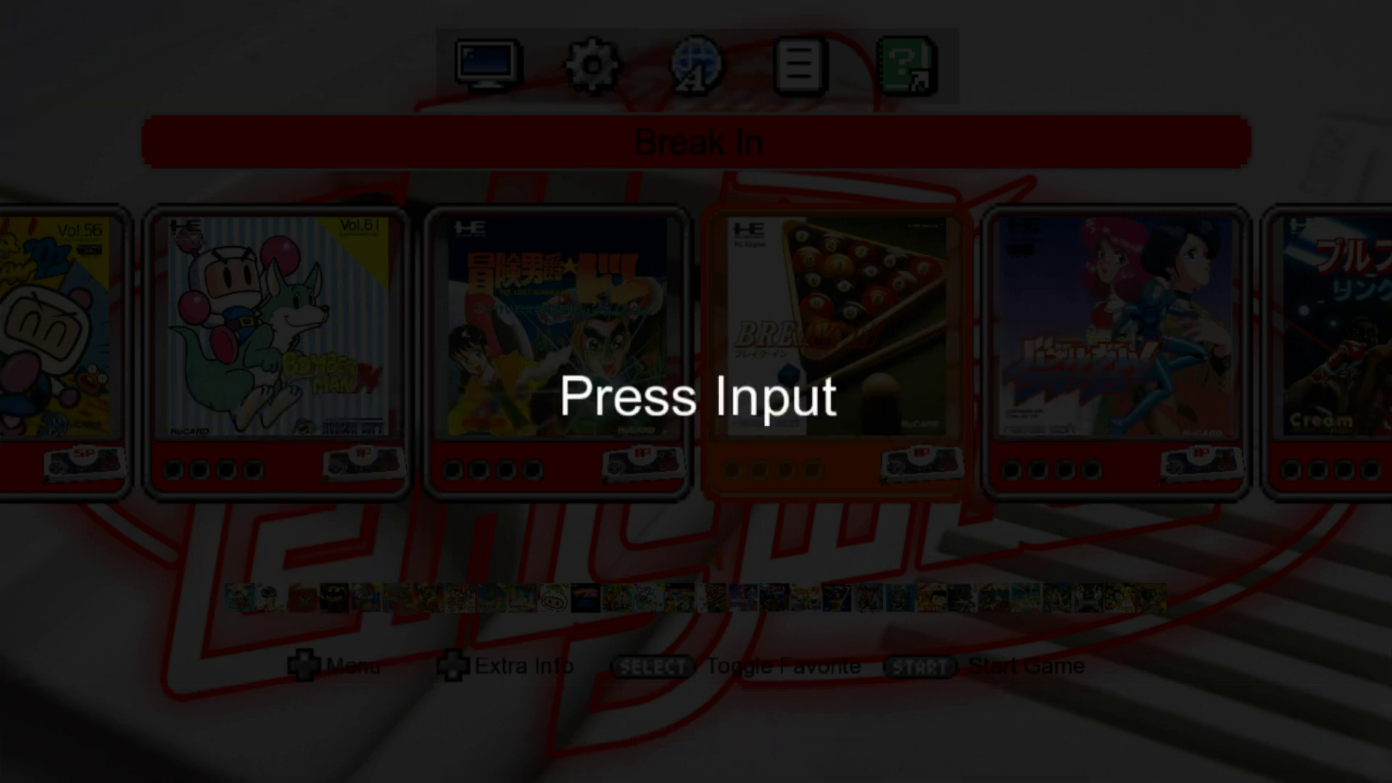
key("Right")
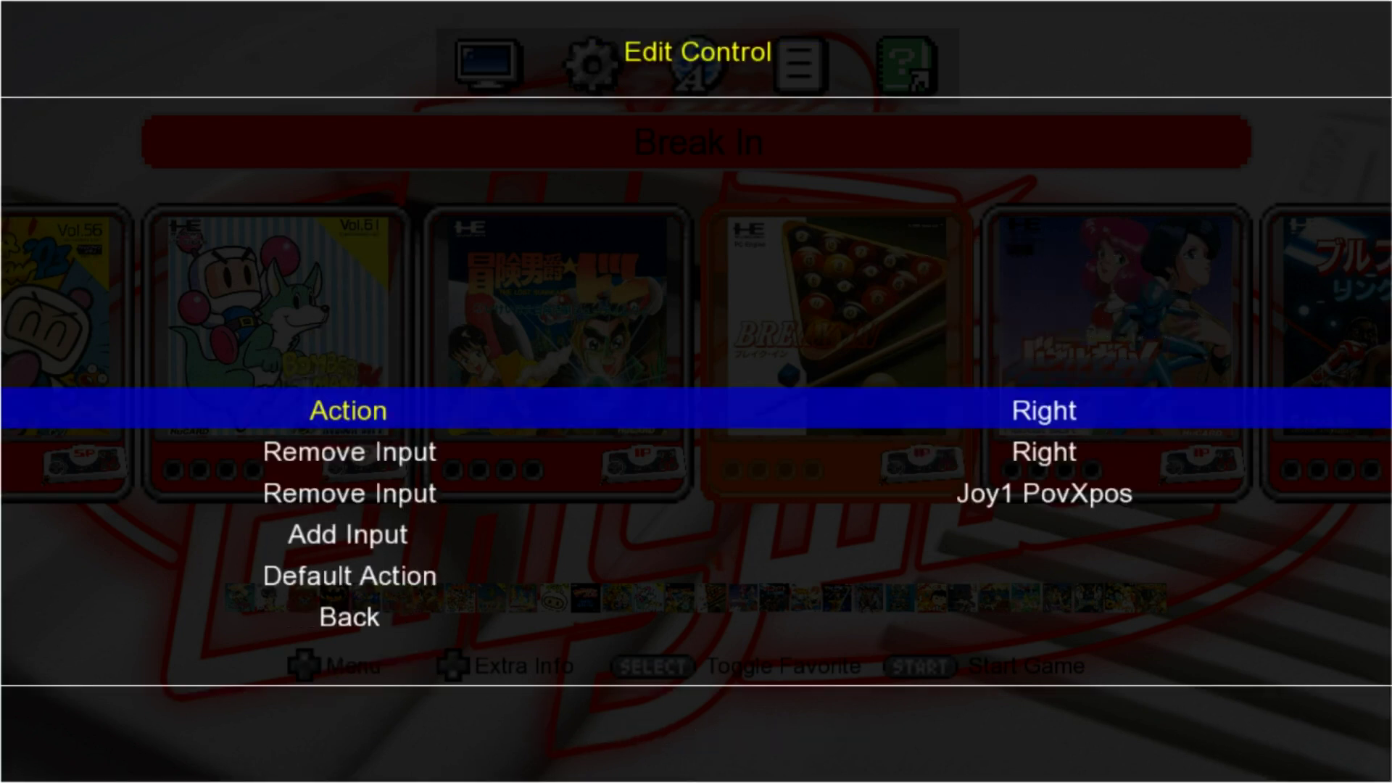
key("Escape")
- Remove Joy1 Button7 from the Select control and map that button to it again as a new input
key("Down")
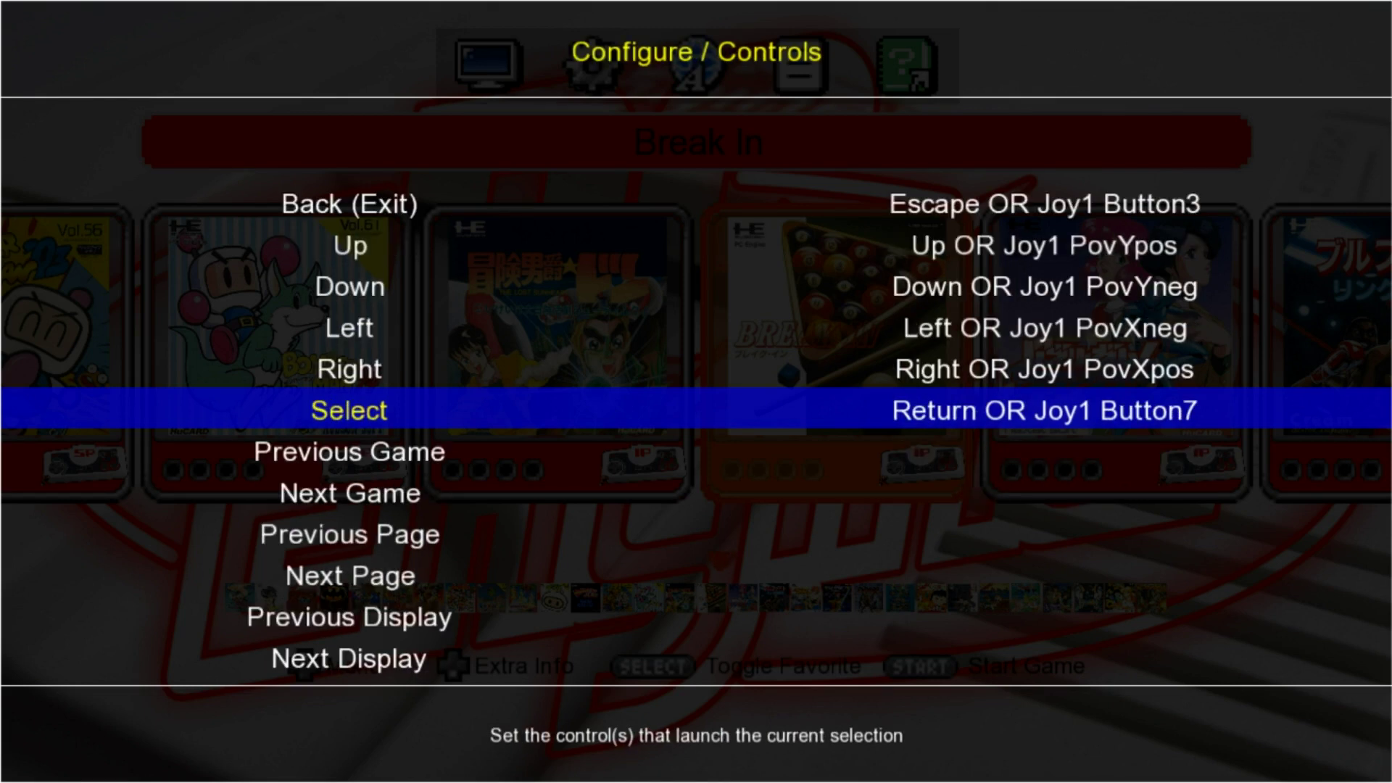
key("Return")
key("Down")
key("Down")
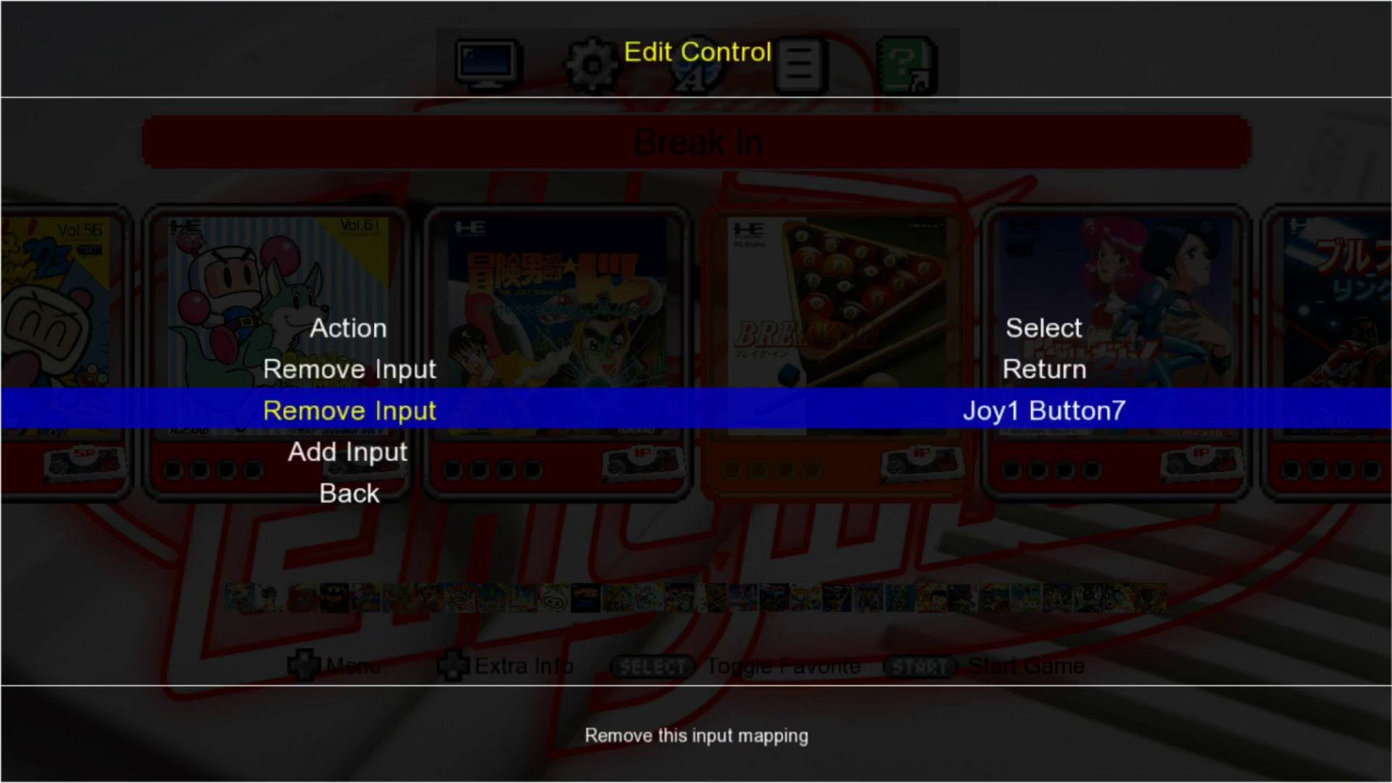
key("Return")
key("Down")
key("Down")
key("Return")
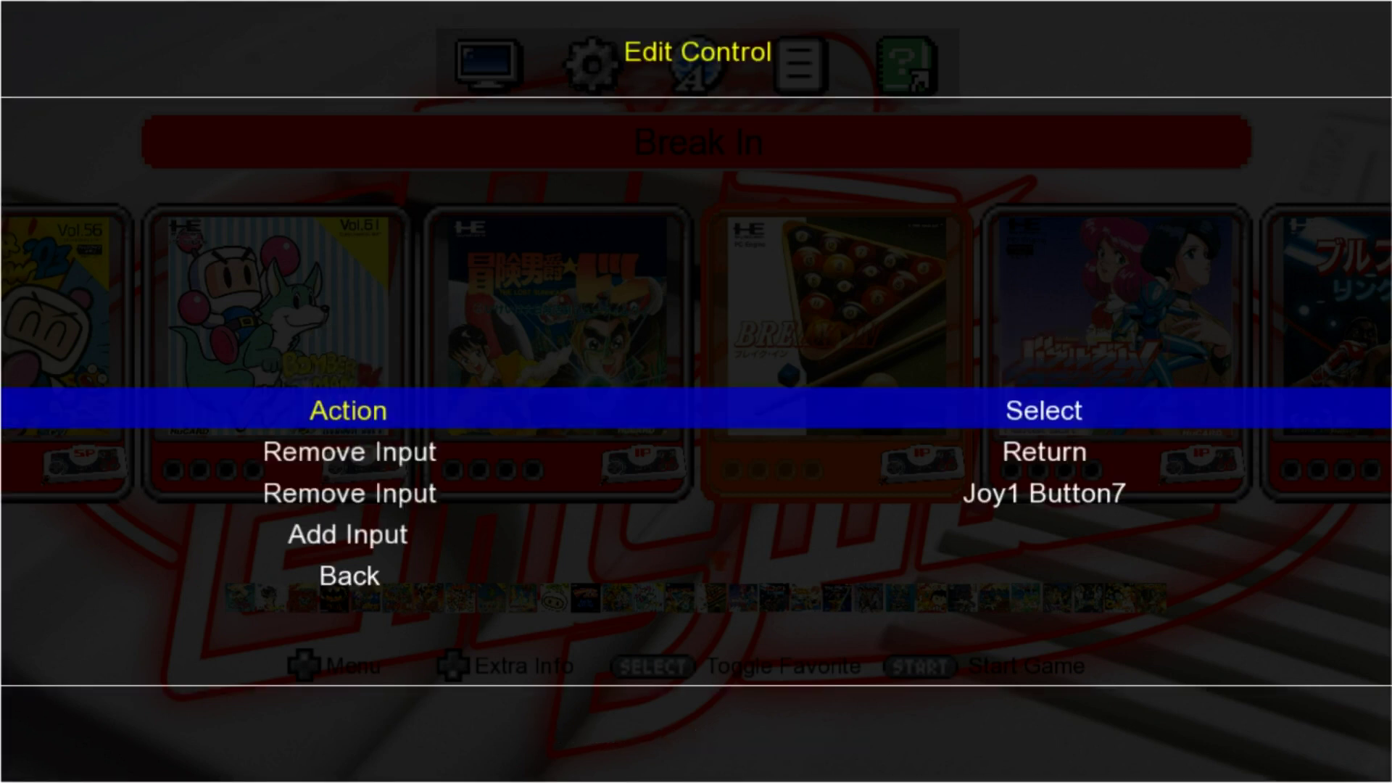
key("Escape")
key("Up")
key("Up")
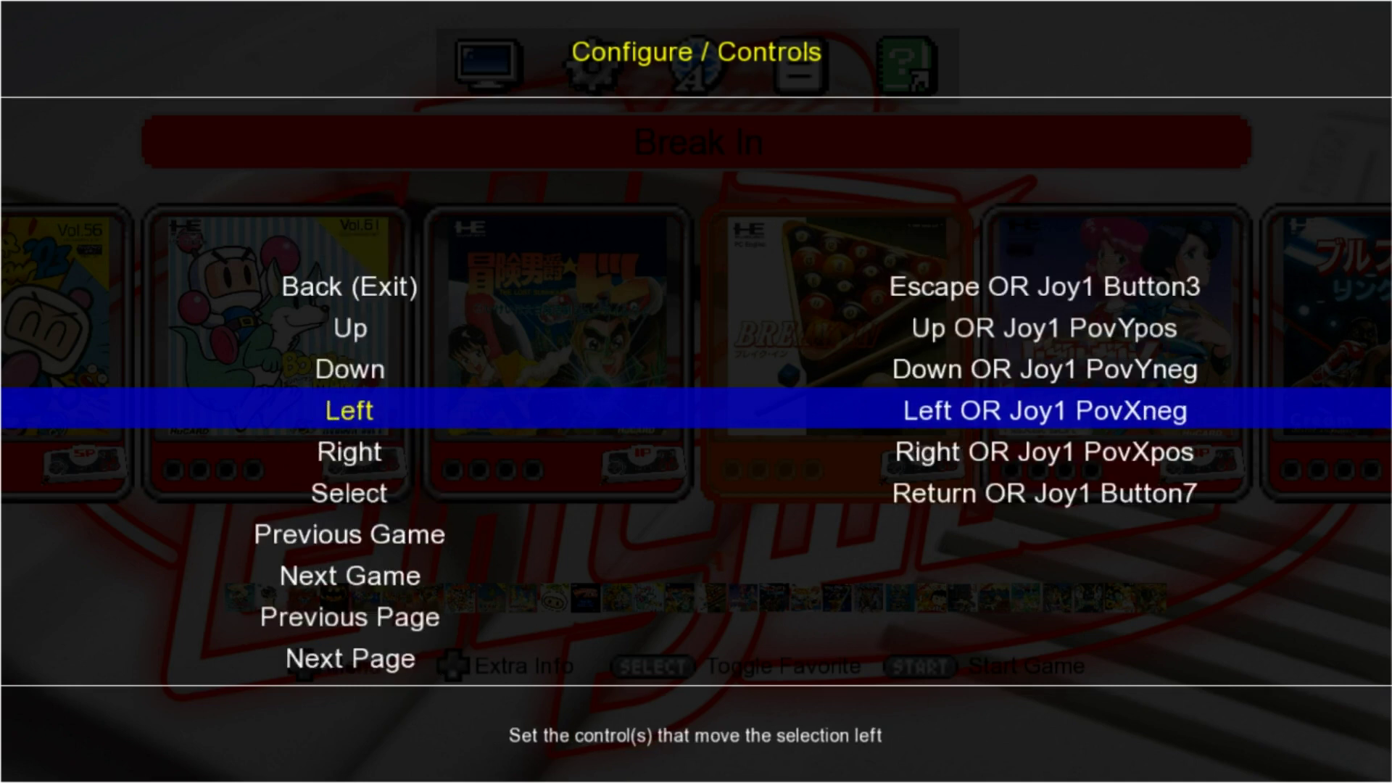
key("Down")
key("Down")
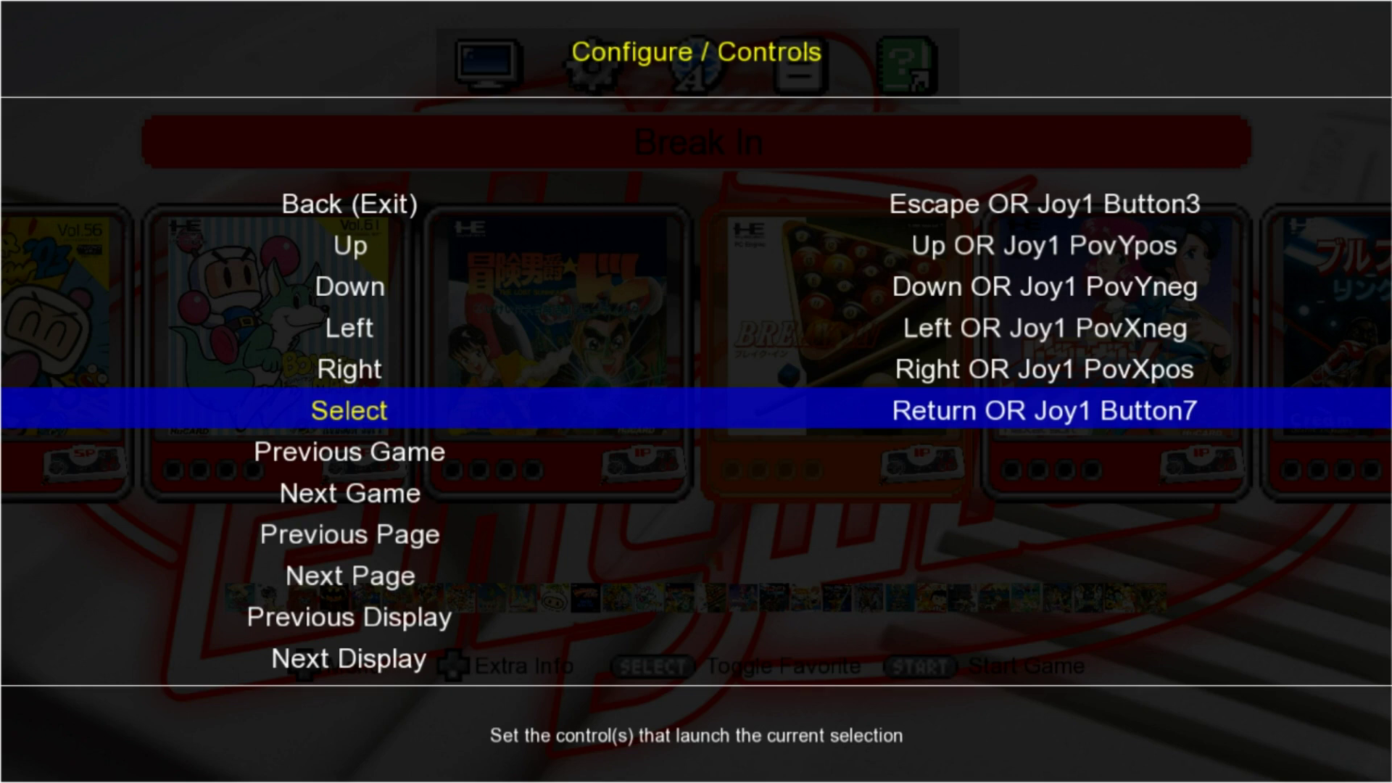
- Remove Joy1 Button1 from the Custom1 control and map that button to it again as a new input
key("Down")
key("Down")
key("Down")
key("Down")
key("Down")
key("Down")
key("Down")
key("Down")
key("Down")
key("Down")
key("Down")
key("Down")
key("Down")
key("Down")
key("Down")
key("Down")
key("Down")
key("Down")
key("Down")
key("Down")
key("Down")
key("Down")
key("Down")
key("Down")
key("Down")
key("Down")
key("Down")
key("Down")
key("Down")
key("Down")
key("Down")
key("Down")
key("Down")
key("Down")
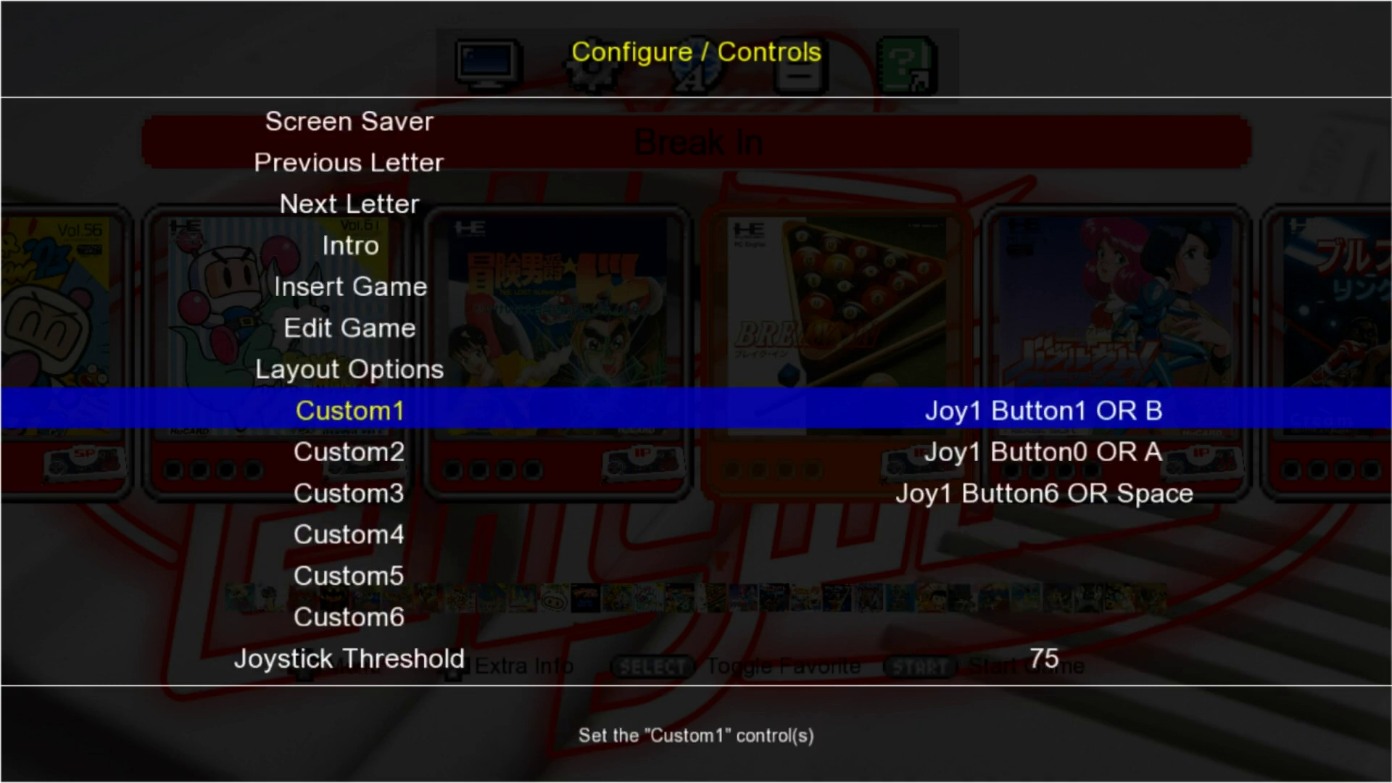
key("Return")
key("Down")
key("Up")
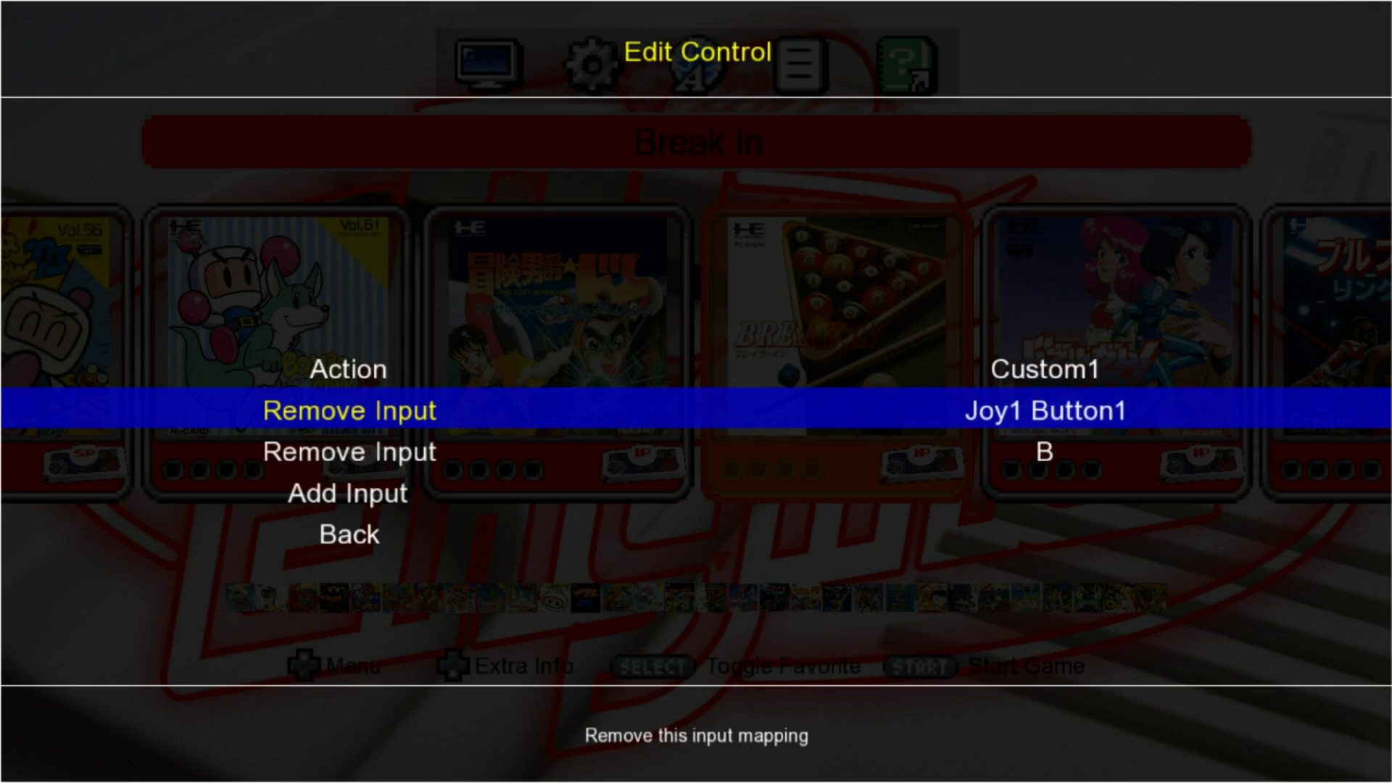
key("Return")
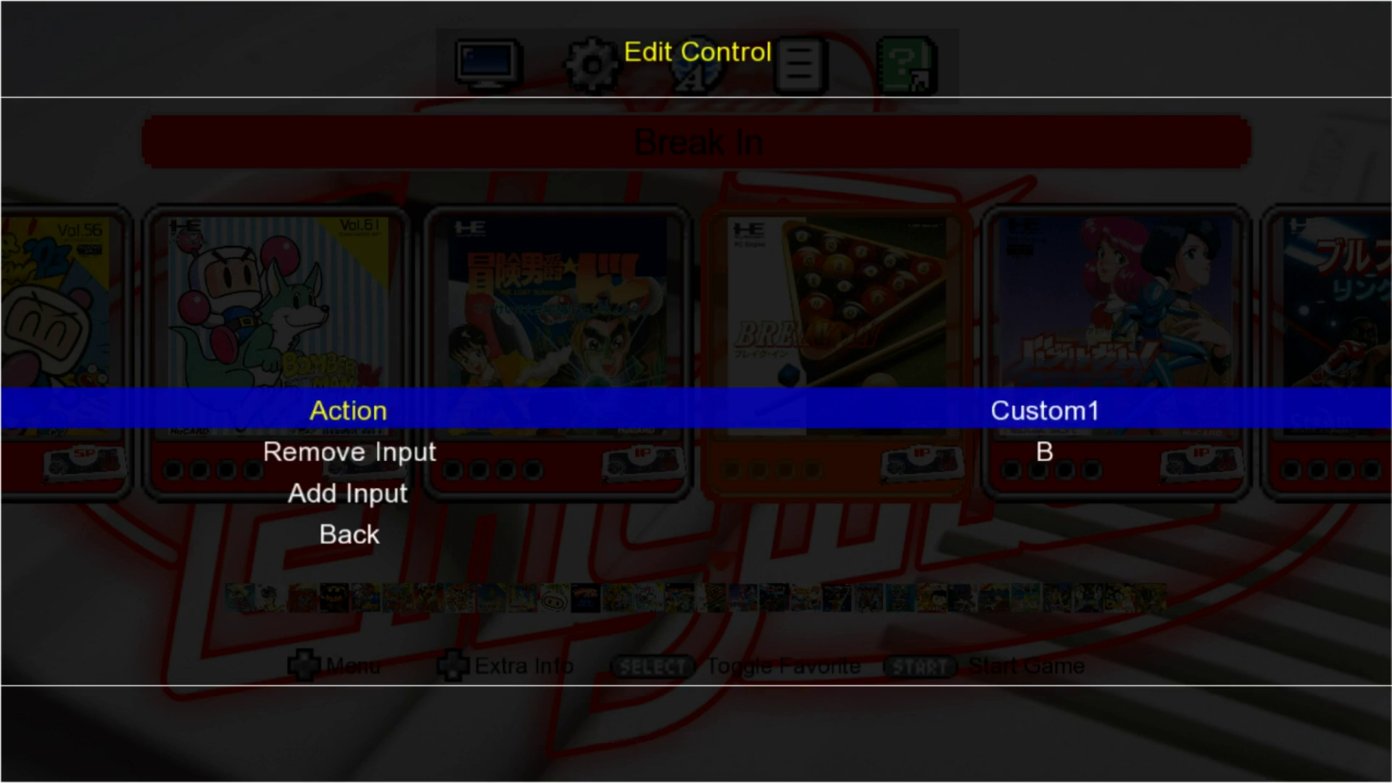
key("Down")
key("Down")
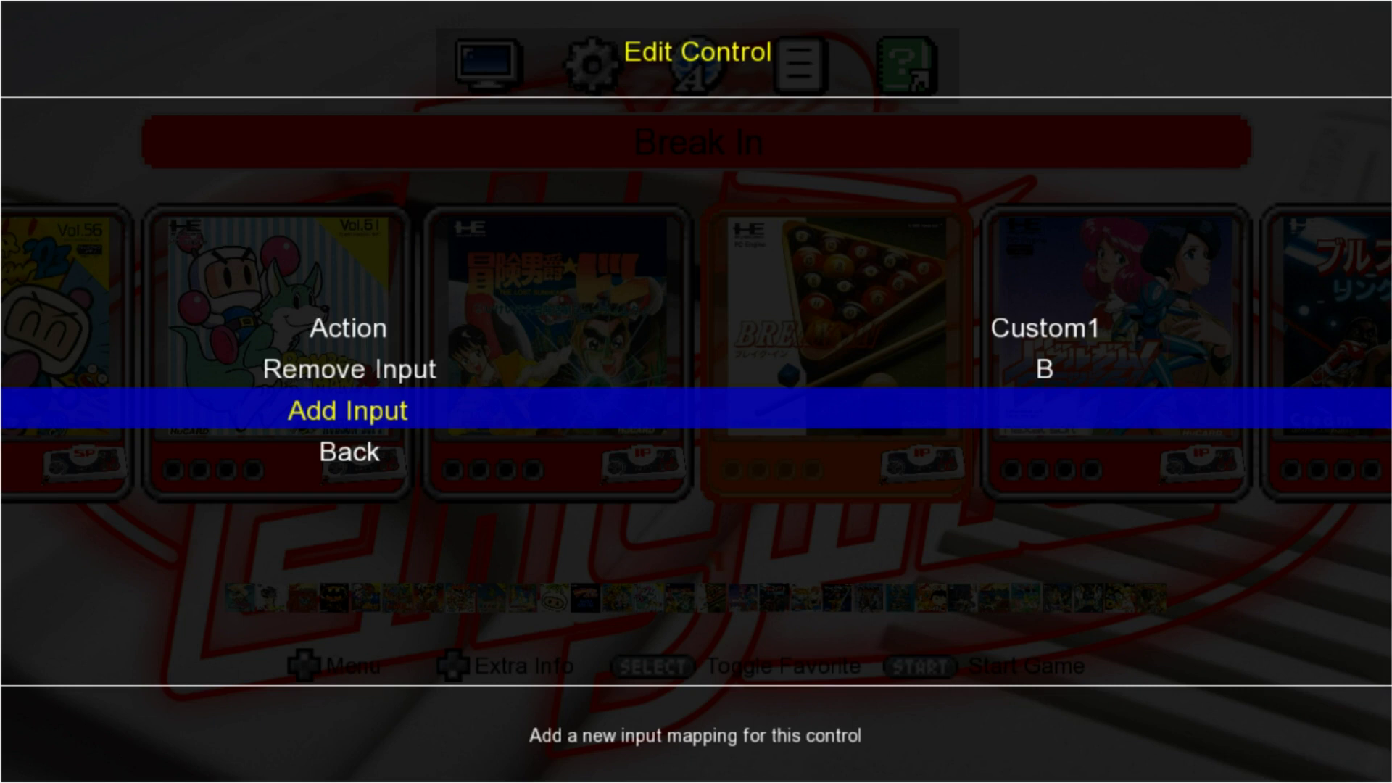
key("Return")
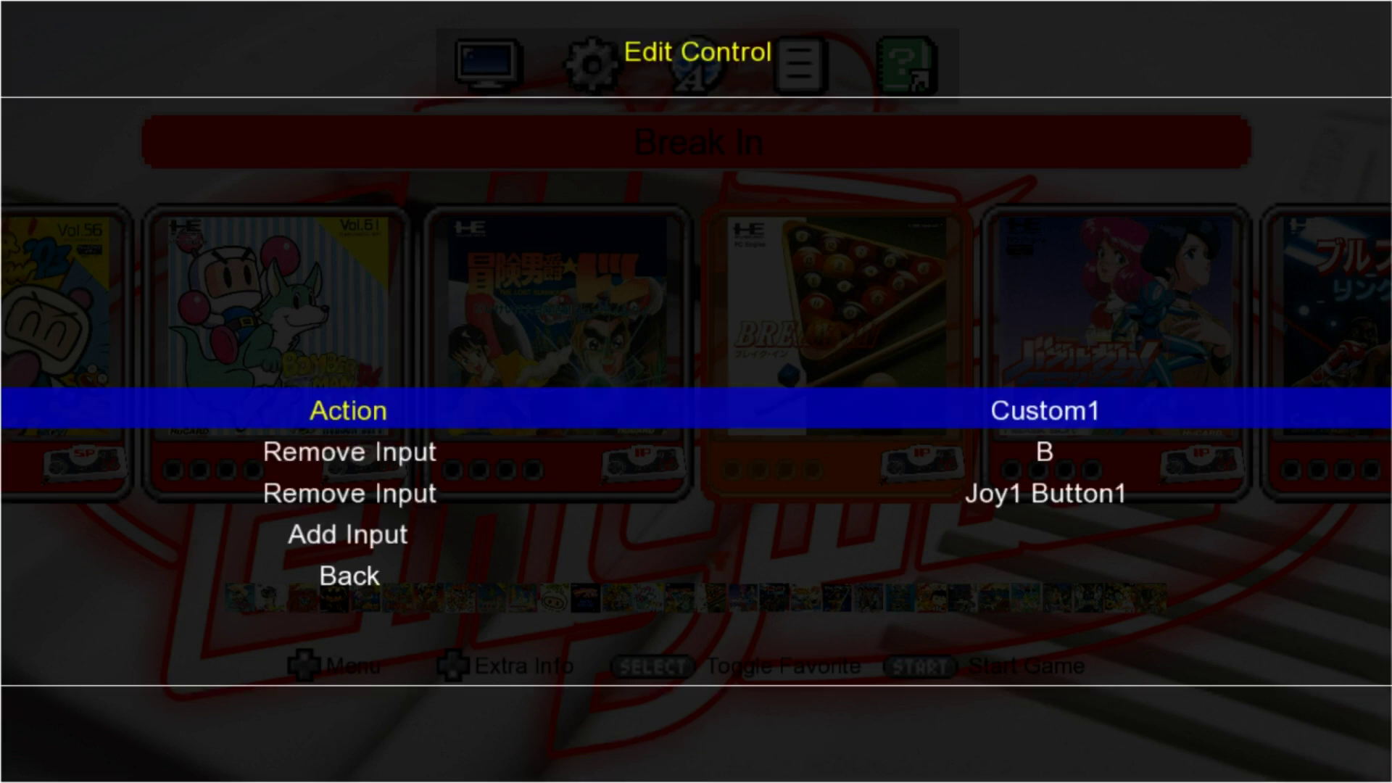
key("Escape")
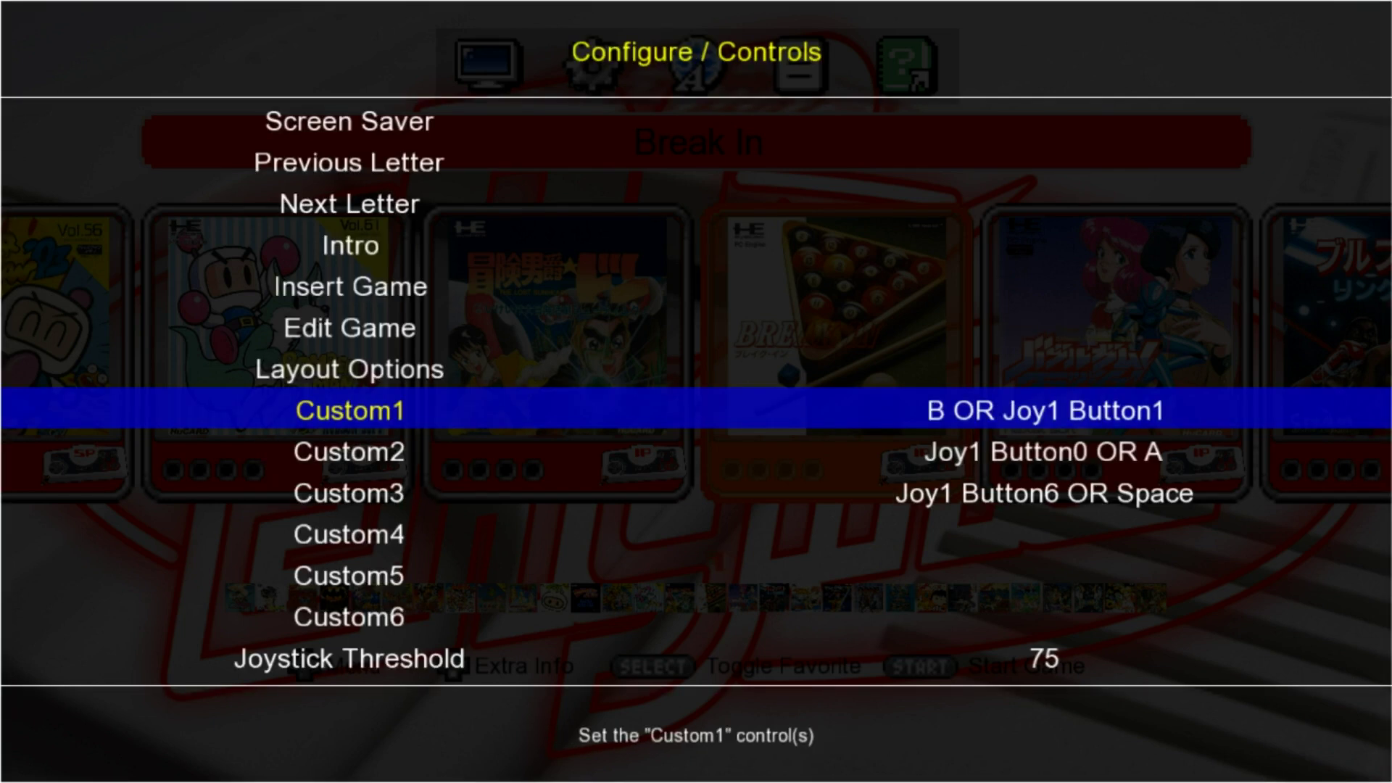
- Remove Joy1 Button0 from the Custom2 control and map that button to it again as a new input
key("Down")
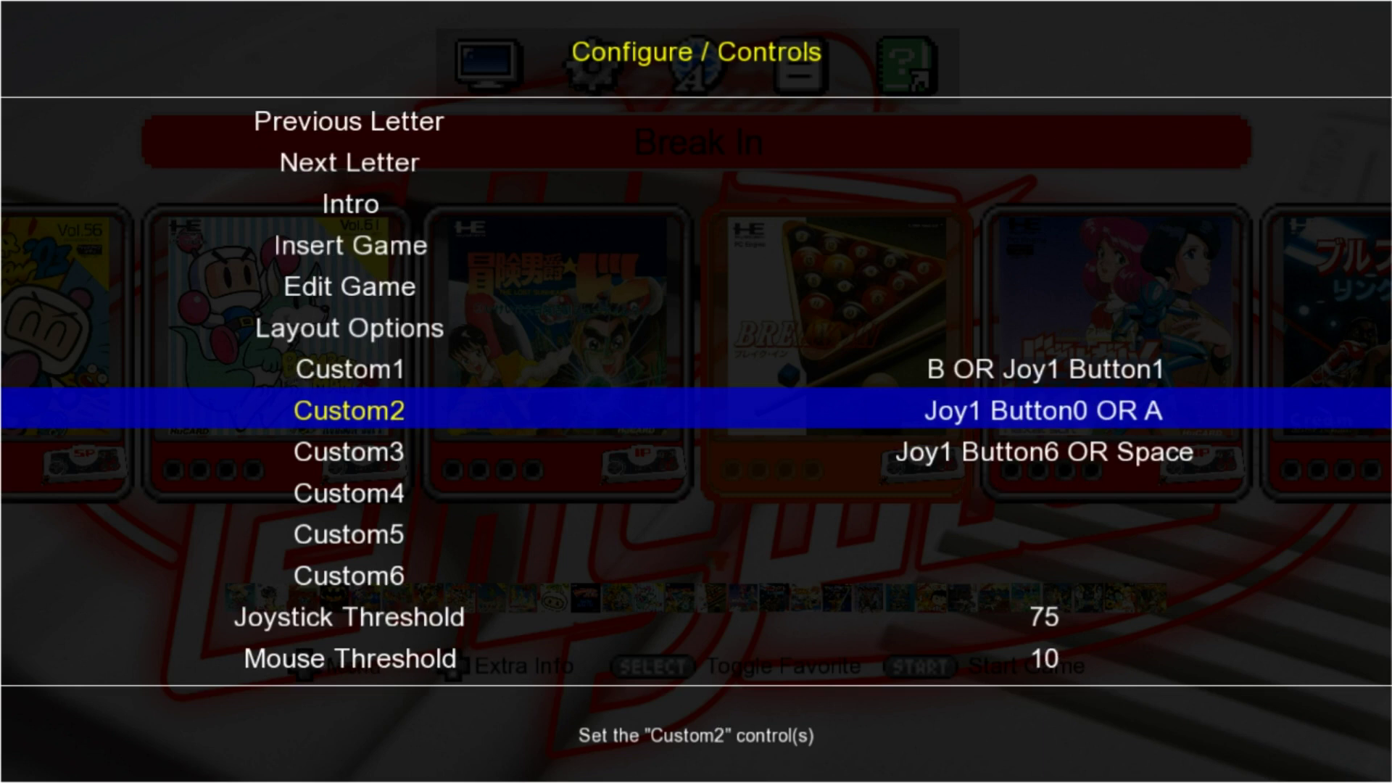
key("Return")
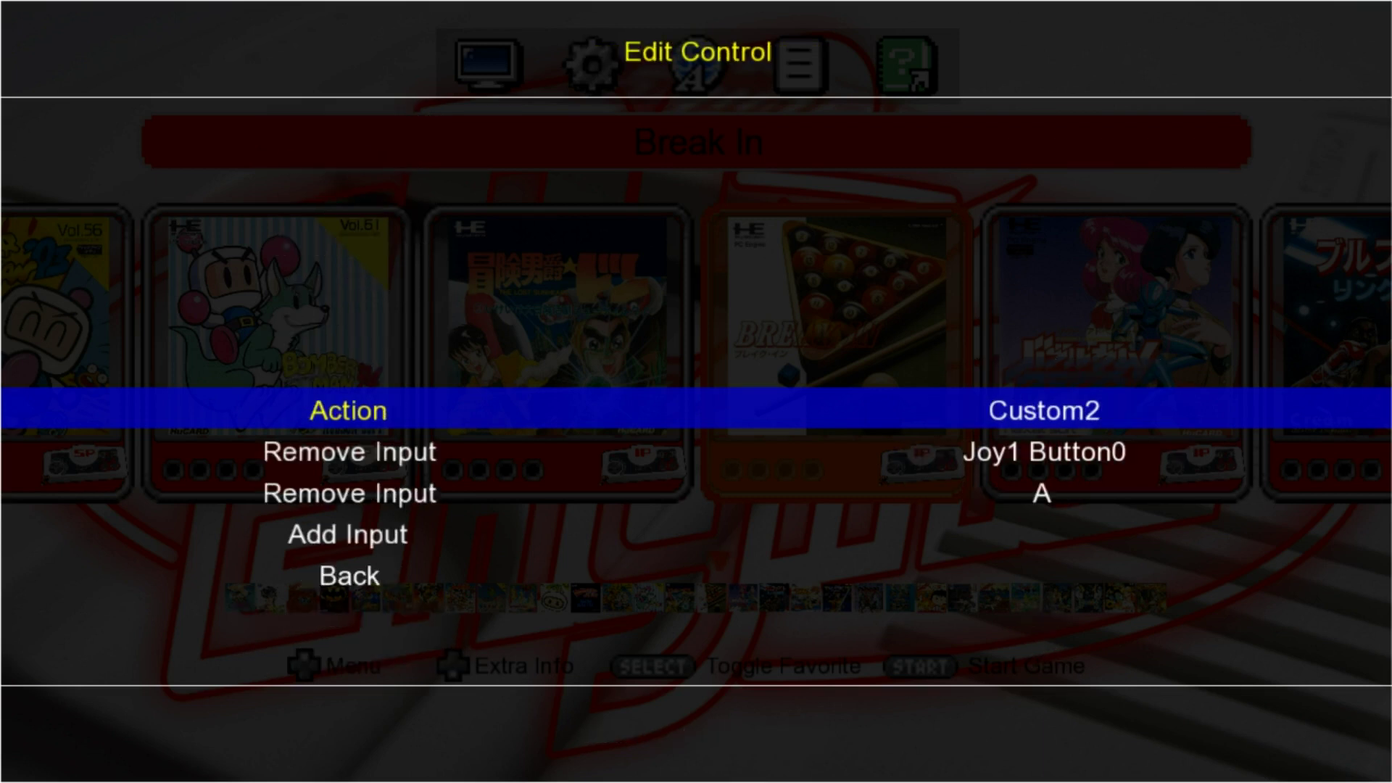
key("Down")
key("Down")
key("Up")
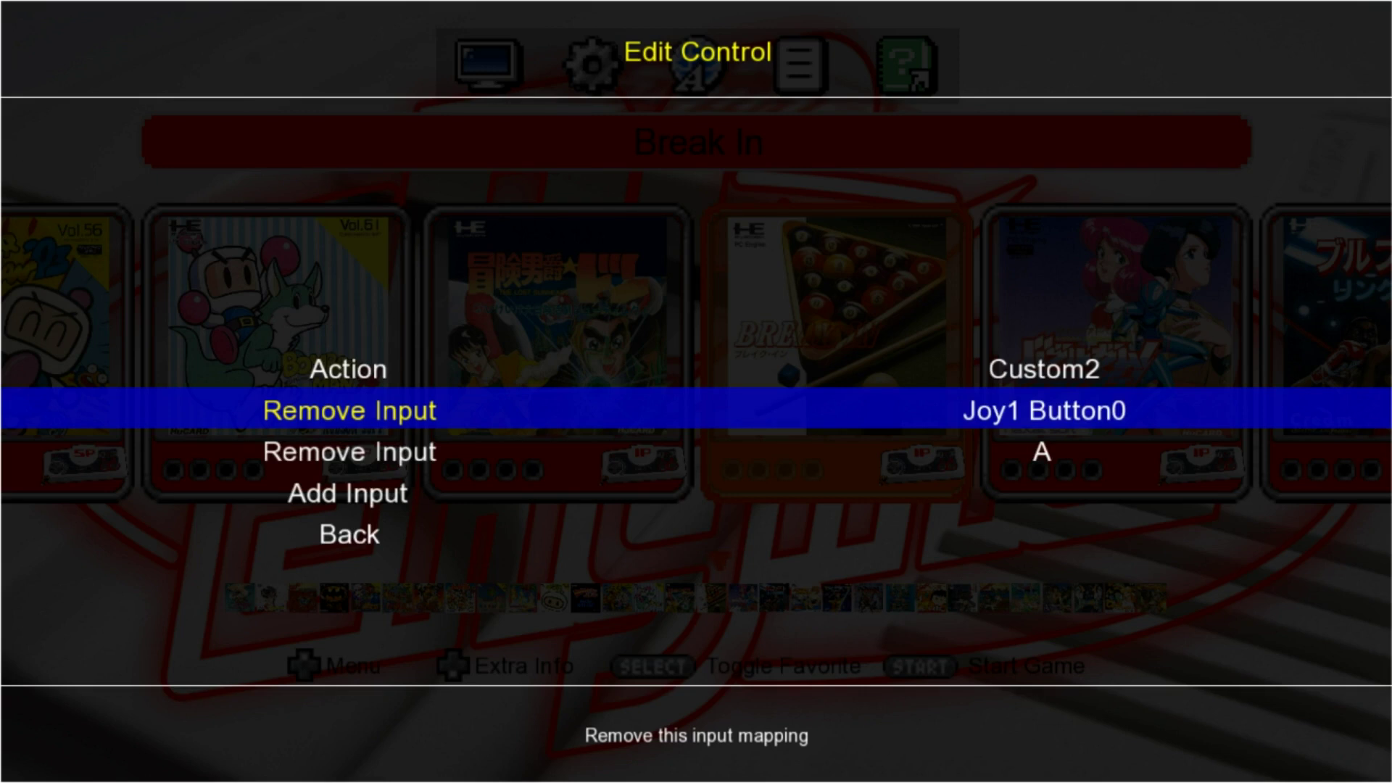
key("Return")
key("Down")
key("Down")
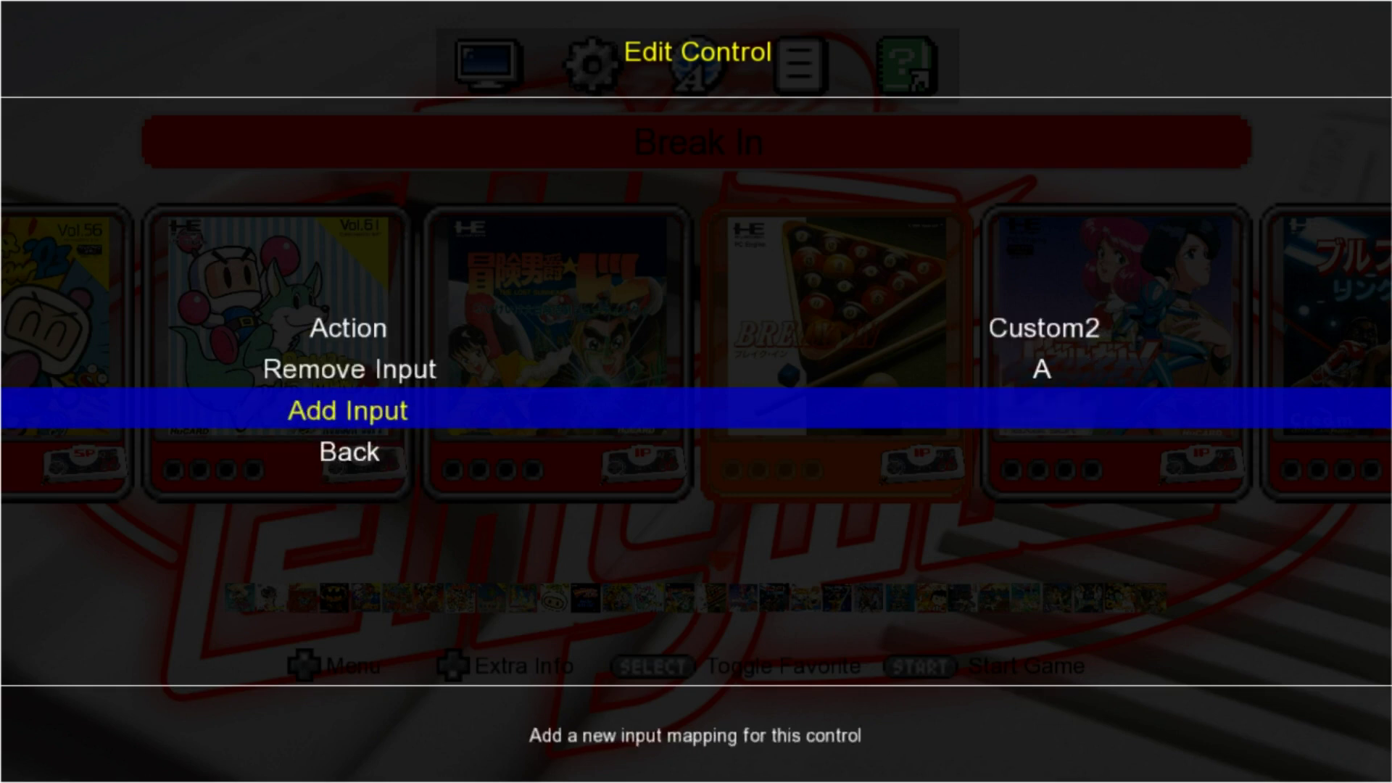
key("Return")
key("Return")
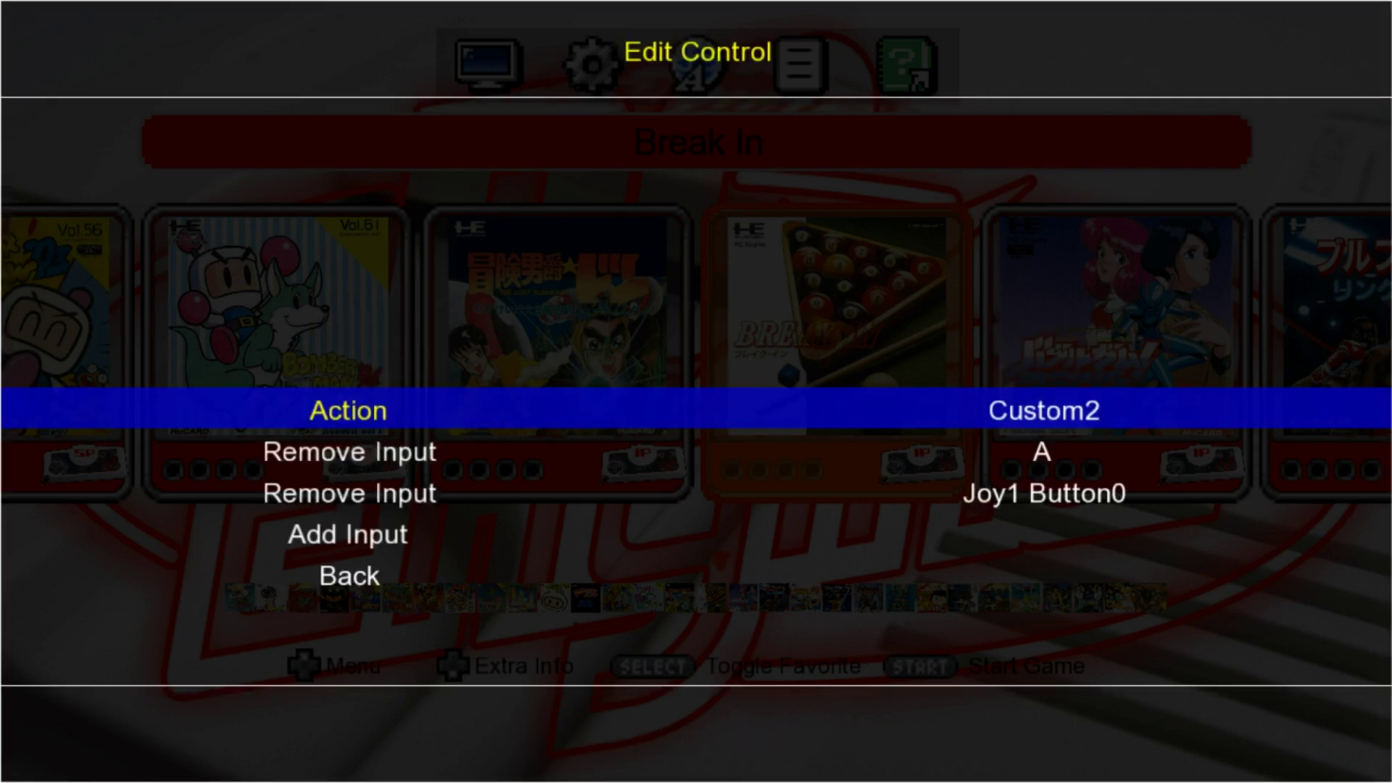
key("Escape")
- Remove Joy1 Button6 from the Custom3 control and map that button to it again as a new input
key("Down")
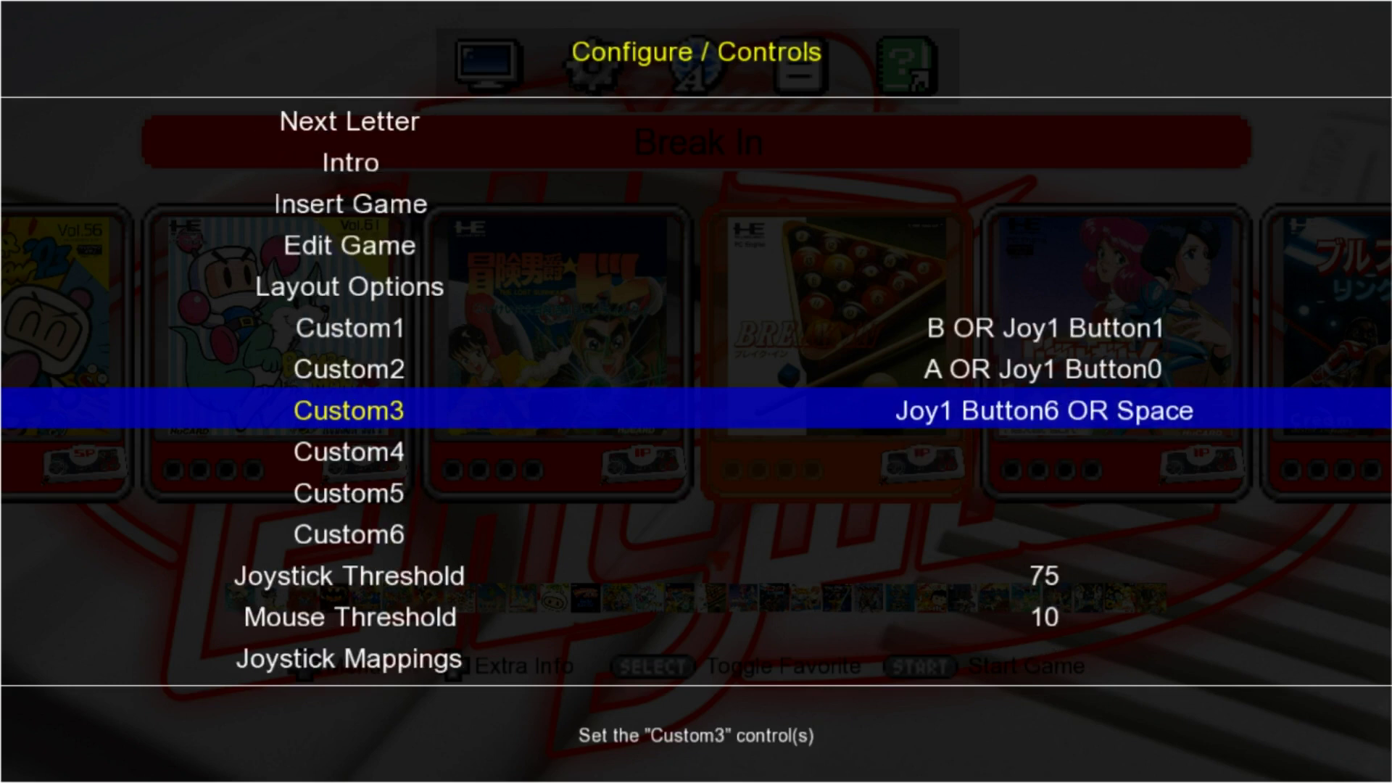
key("Return")
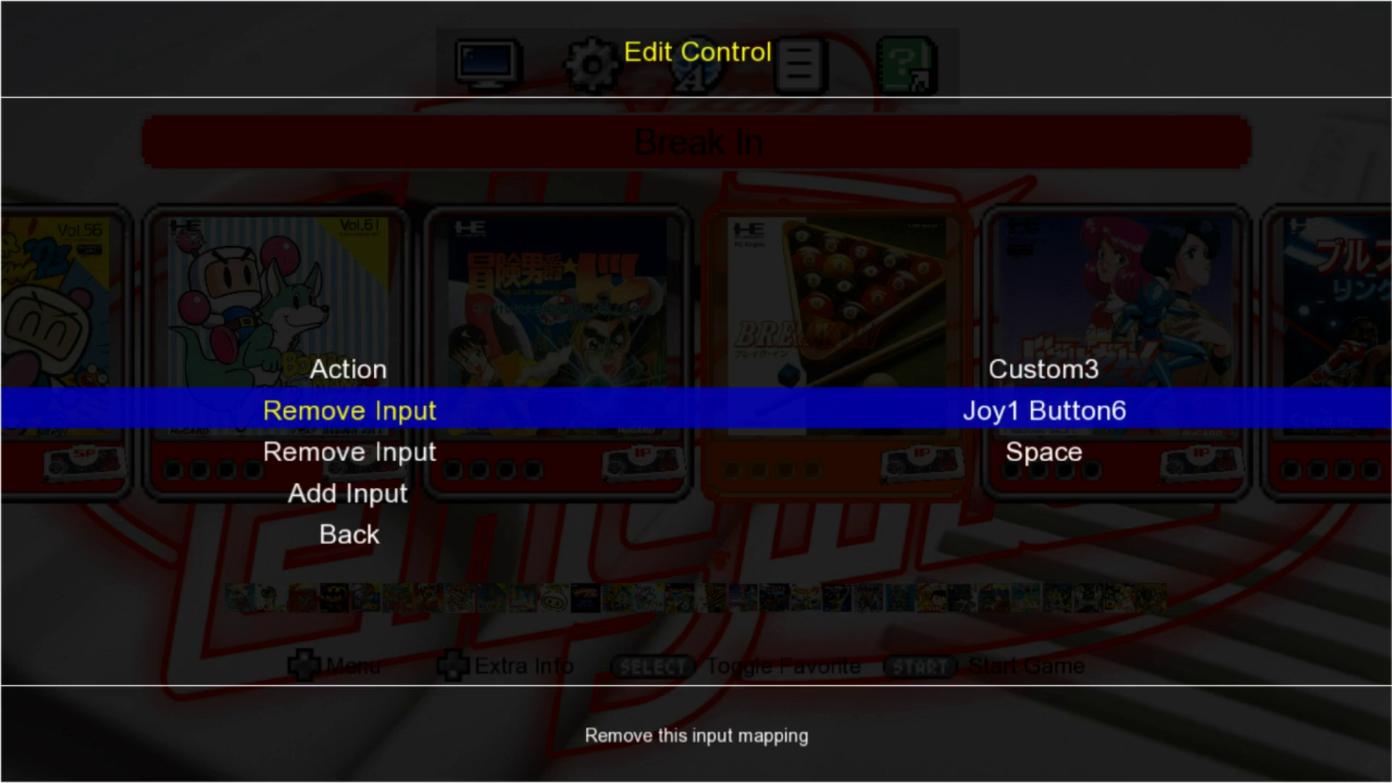
key("Return")
key("Down")
key("Down")
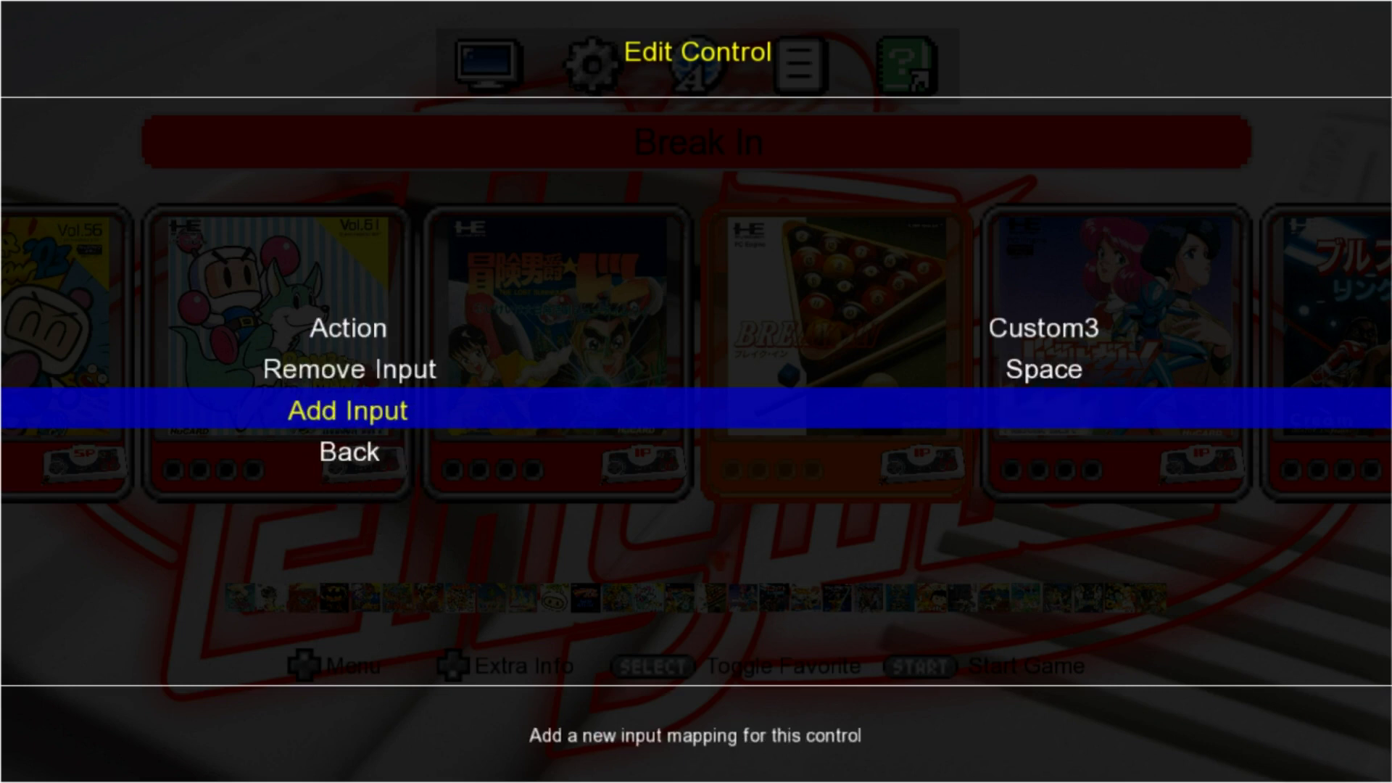
key("Return")
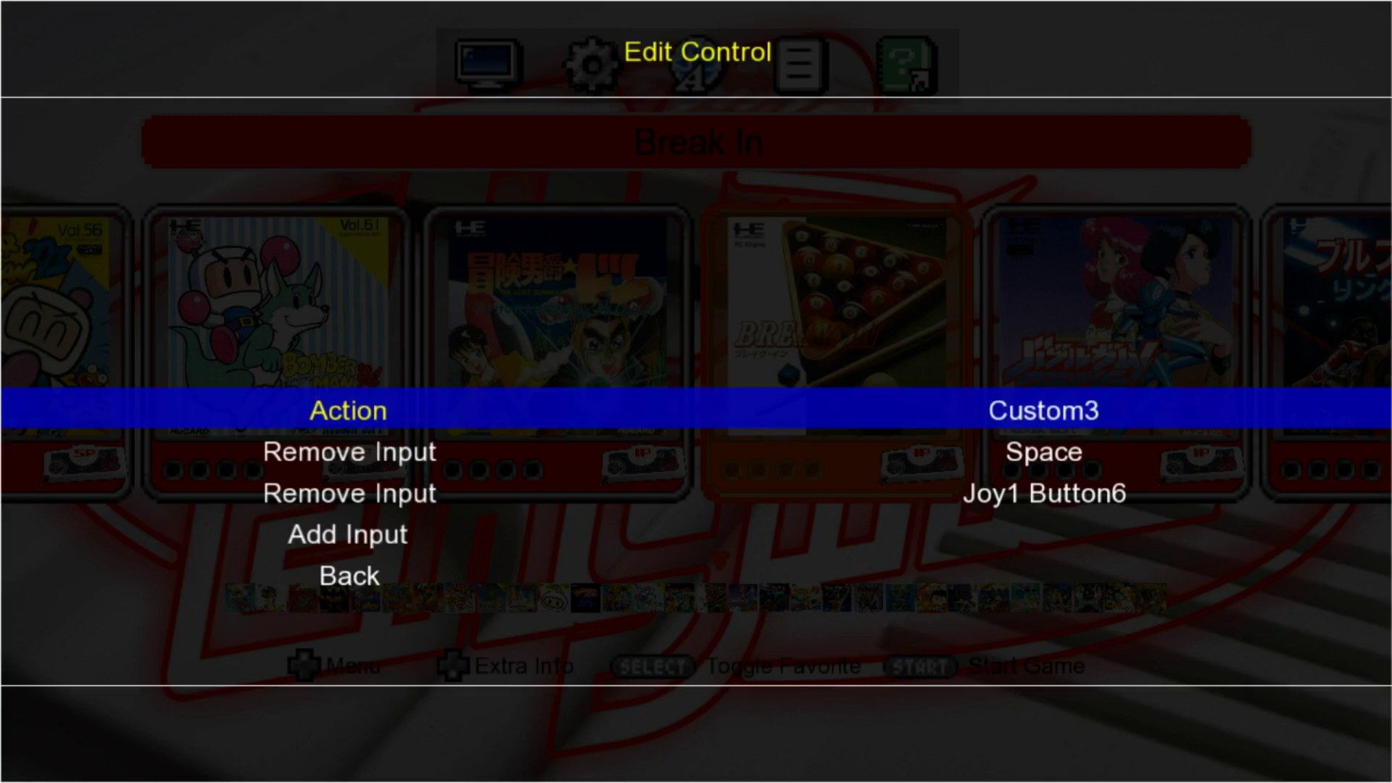
key("Escape")
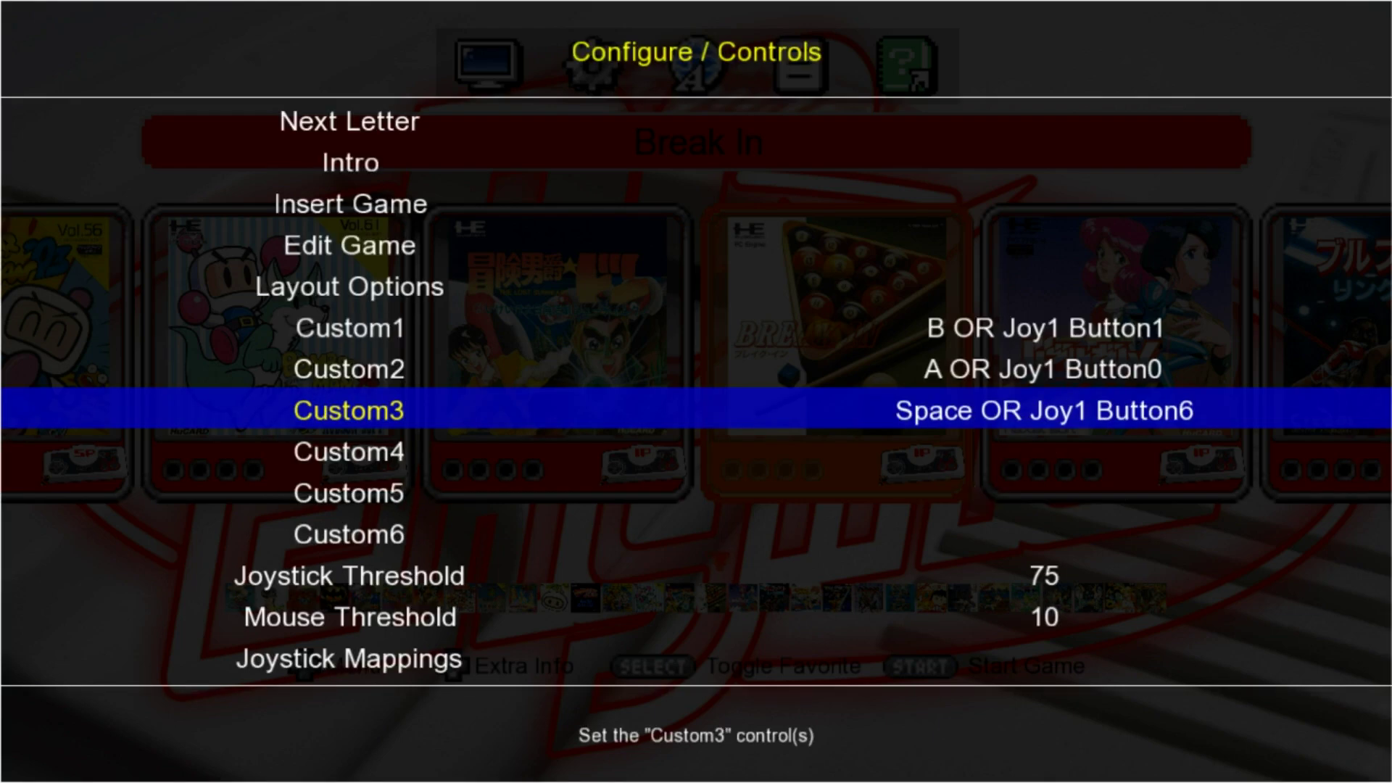
- Leave the controls configuration and move the game selection to Bull Fight - Ring no Haja
key("Down")
key("Down")
key("Down")
key("Escape")
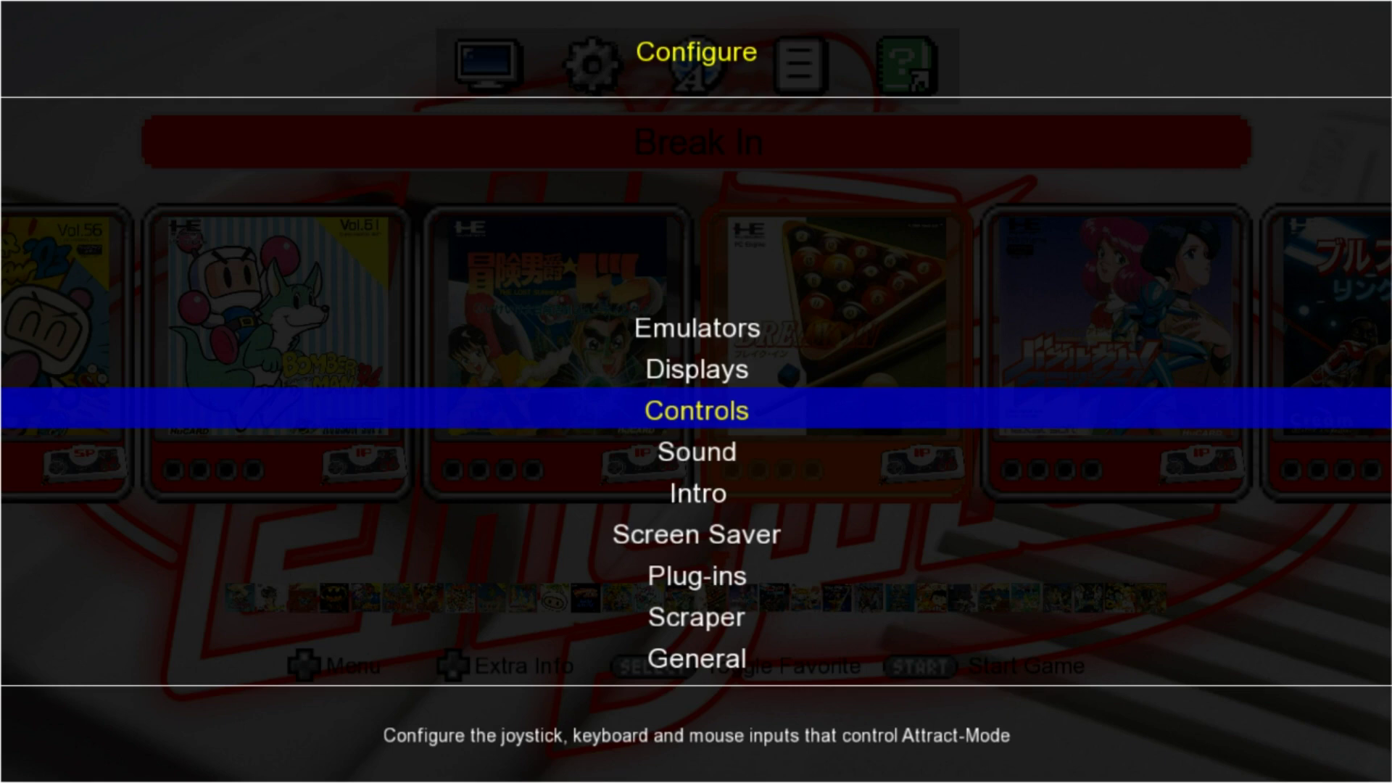
key("Escape")
key("Right")
key("Right")
key("Right")
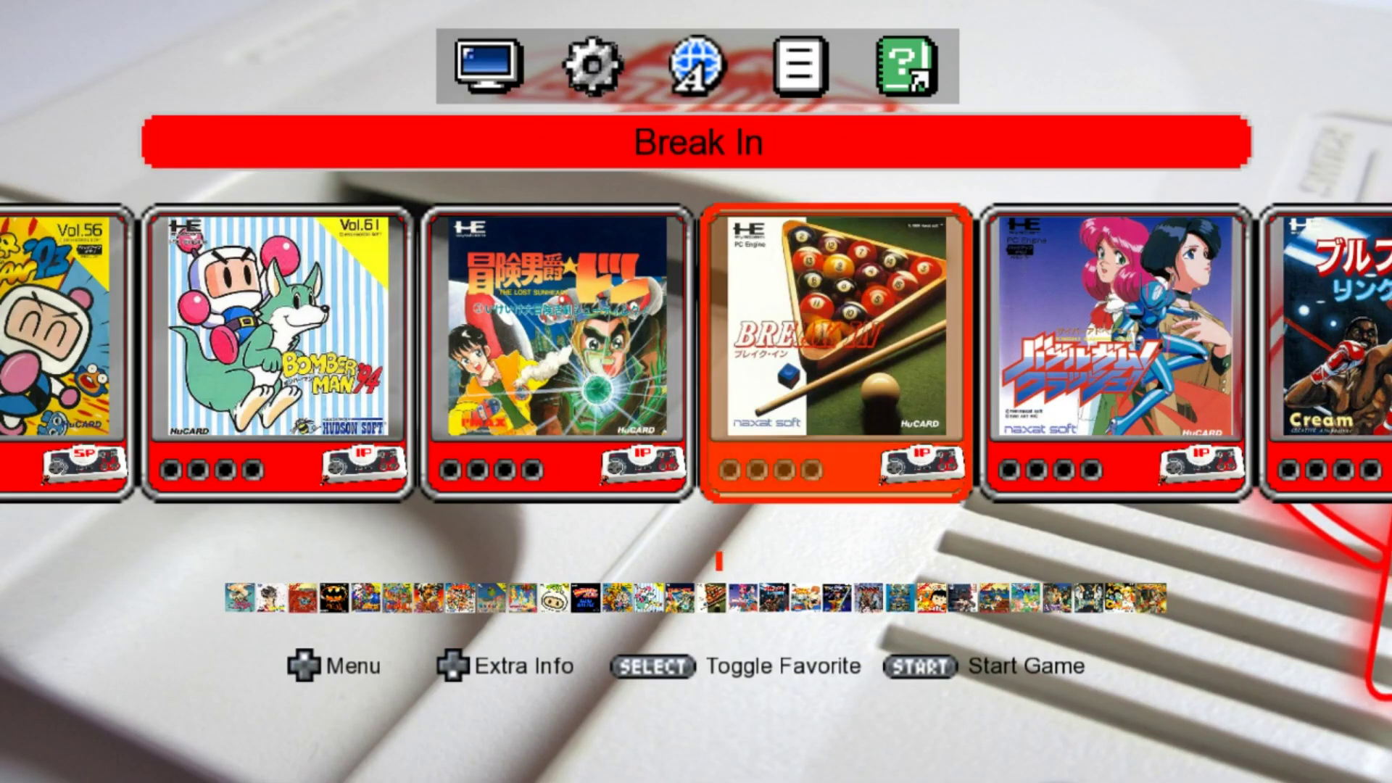
key("Right")
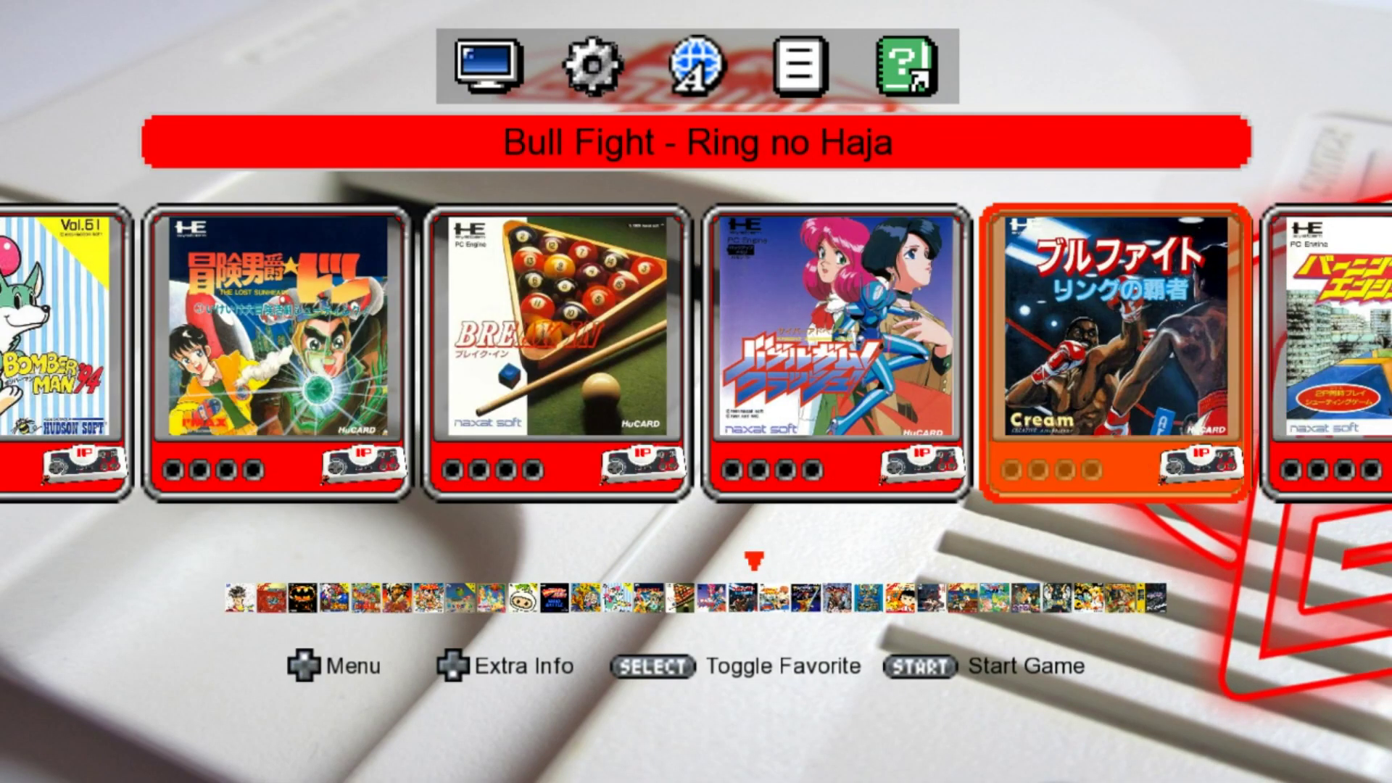
- Go past Systems to Config in the front end's main menu, open the configuration, and close it again
key("Up")
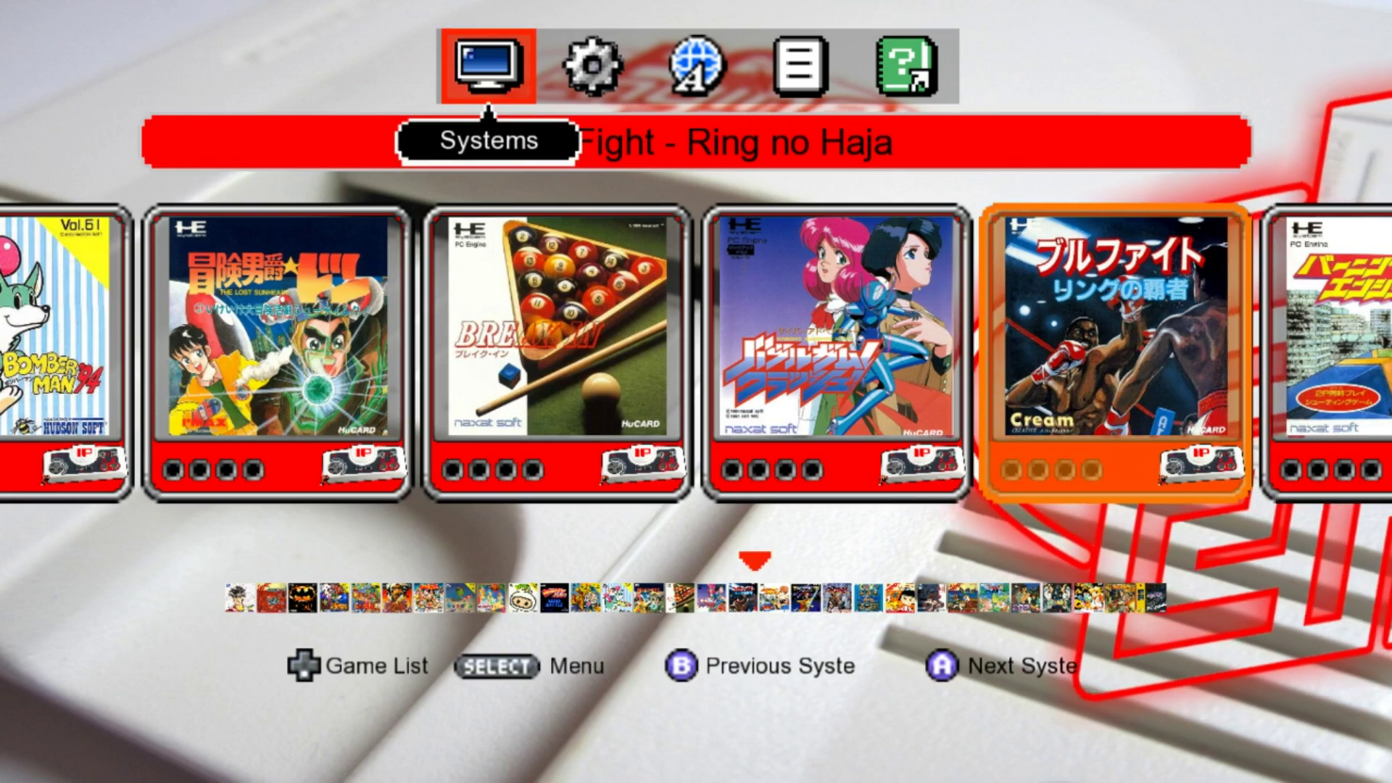
key("Right")
key("Left")
key("Right")
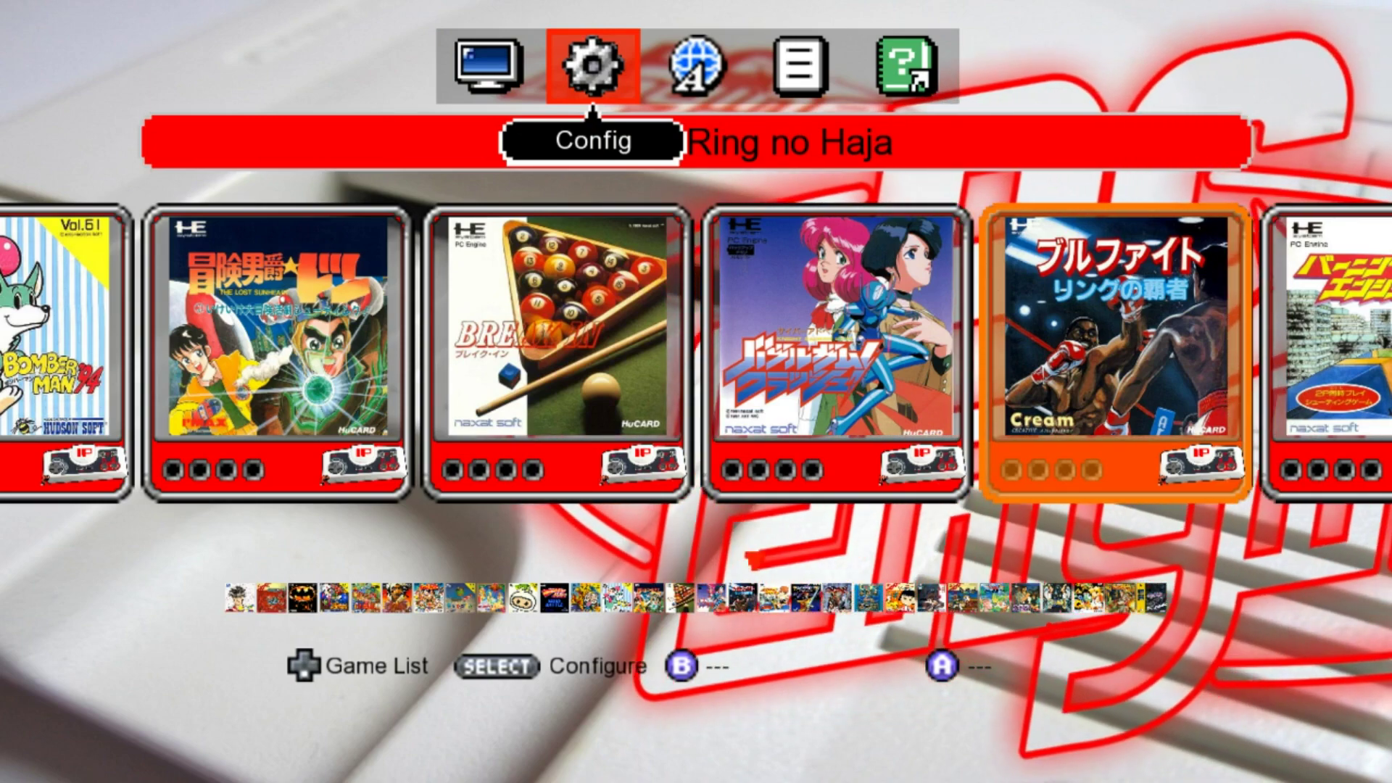
key("Return")
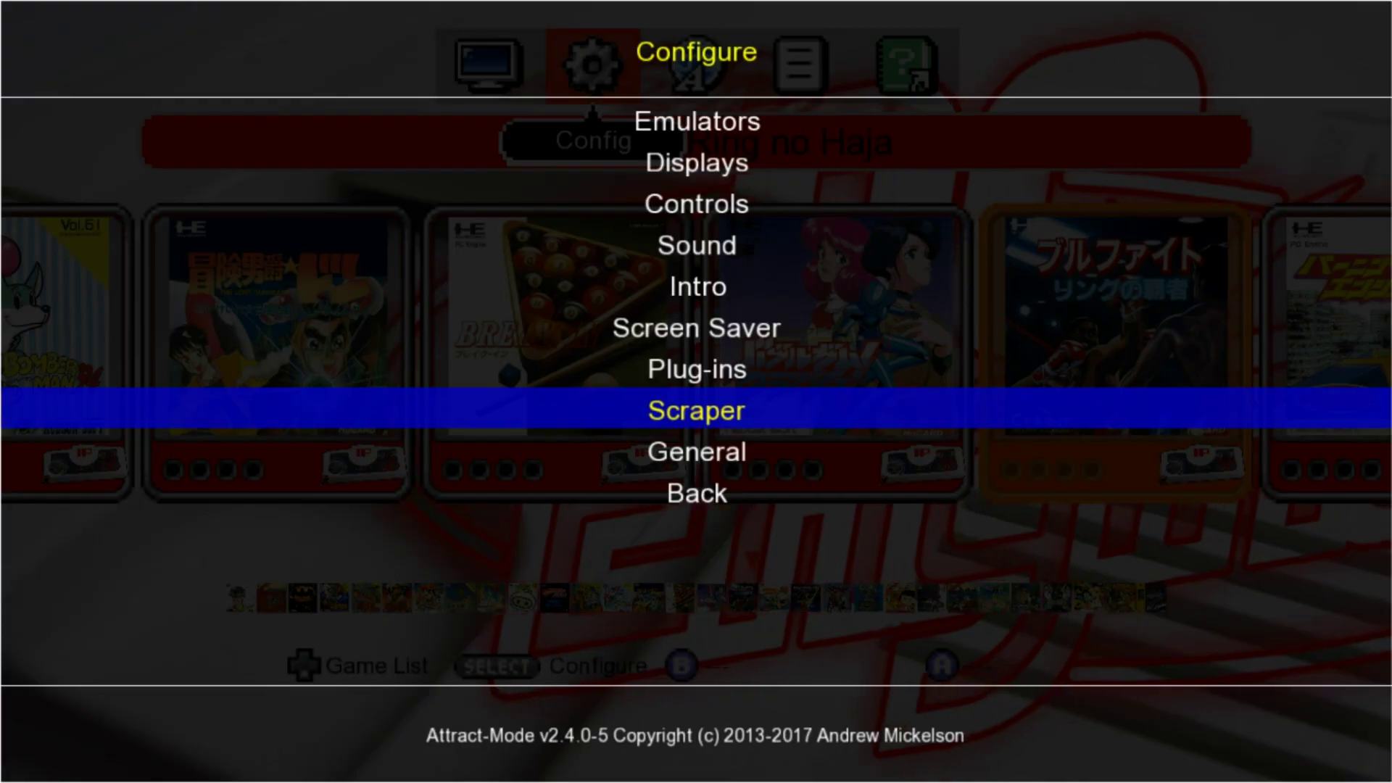
key("Escape")
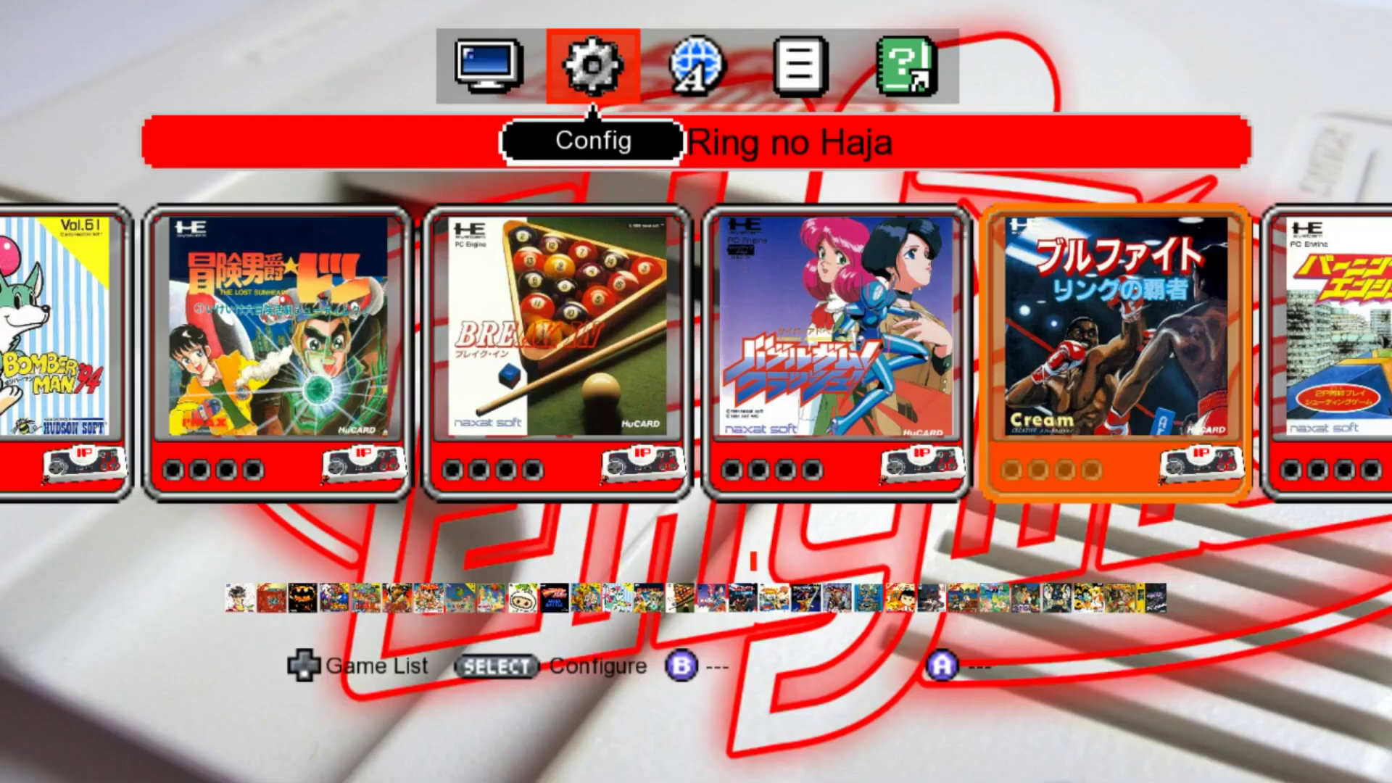
- Switch the game filter to Favourites and back to All, then return to the game list
key("Right")
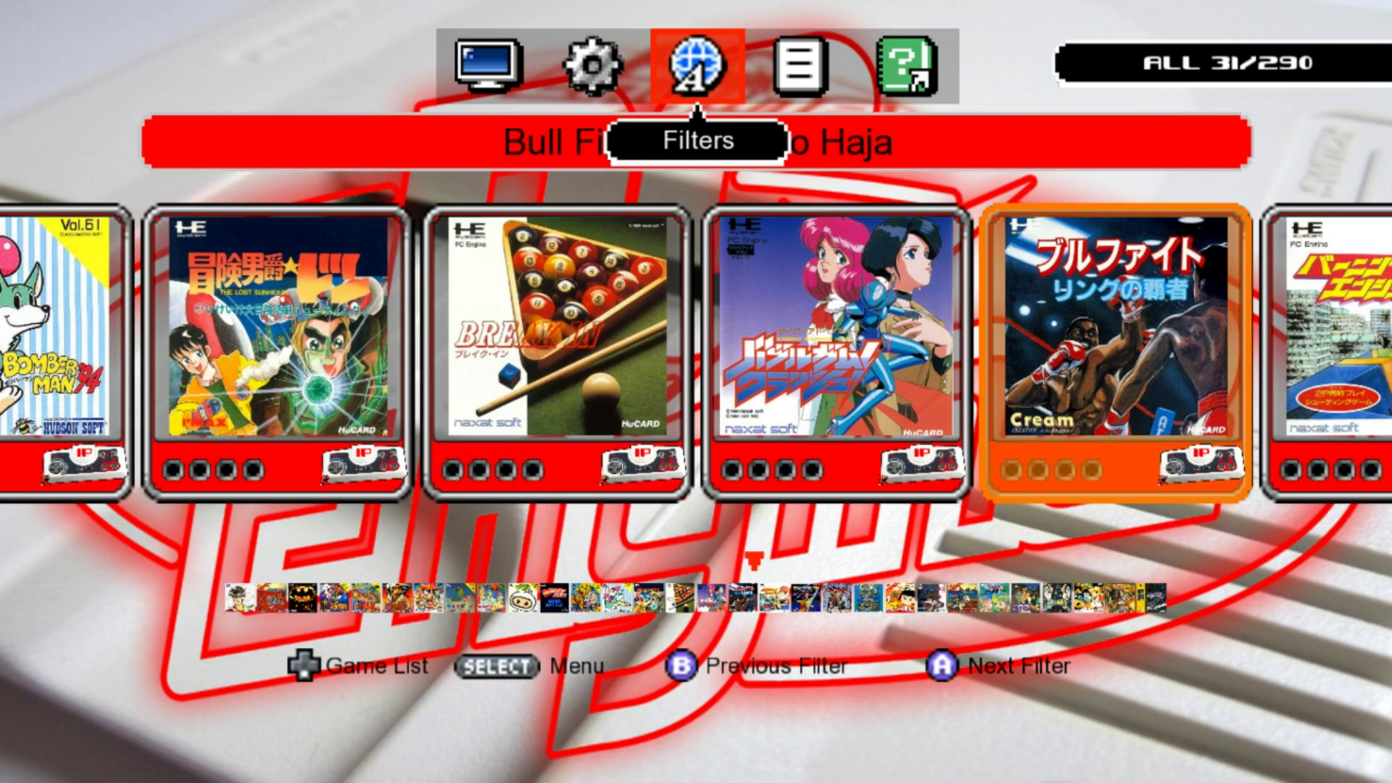
key("Return")
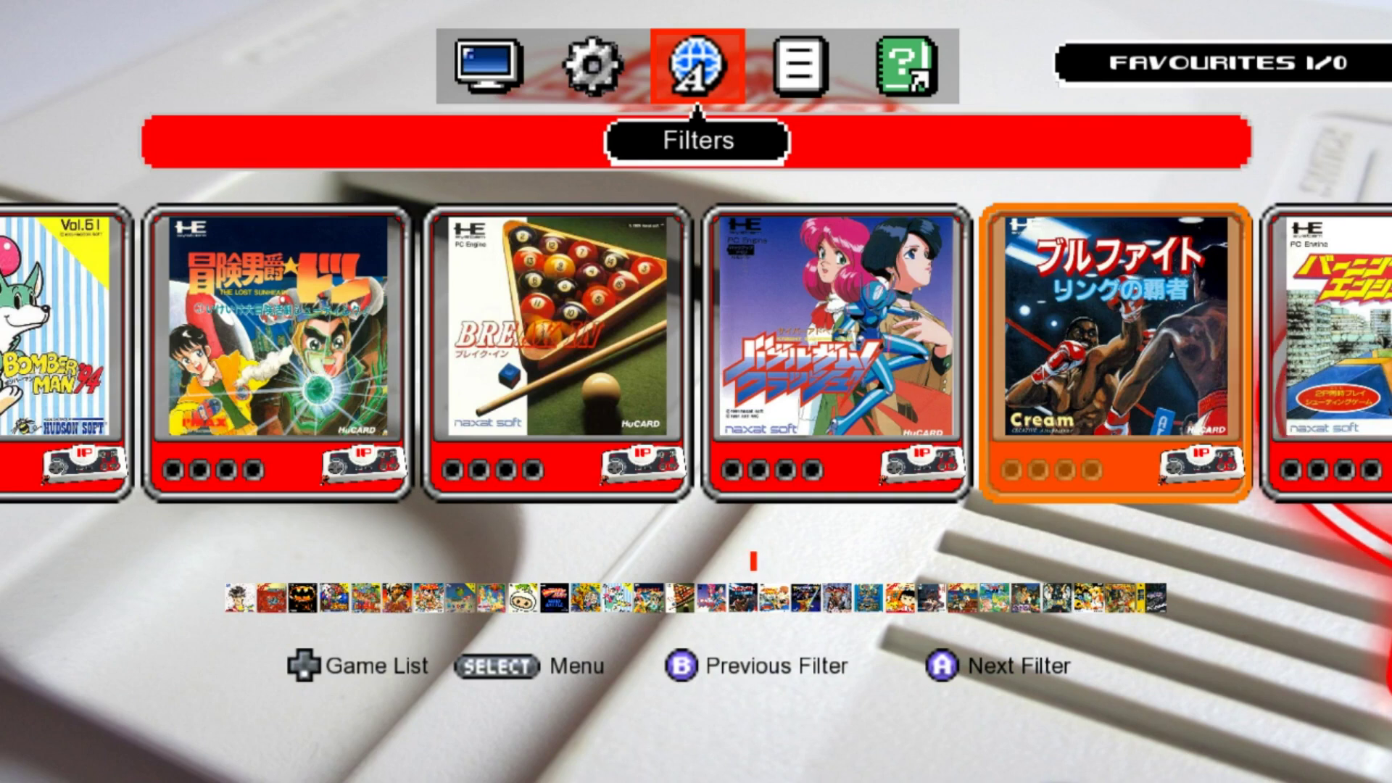
key("Escape")
key("Down")
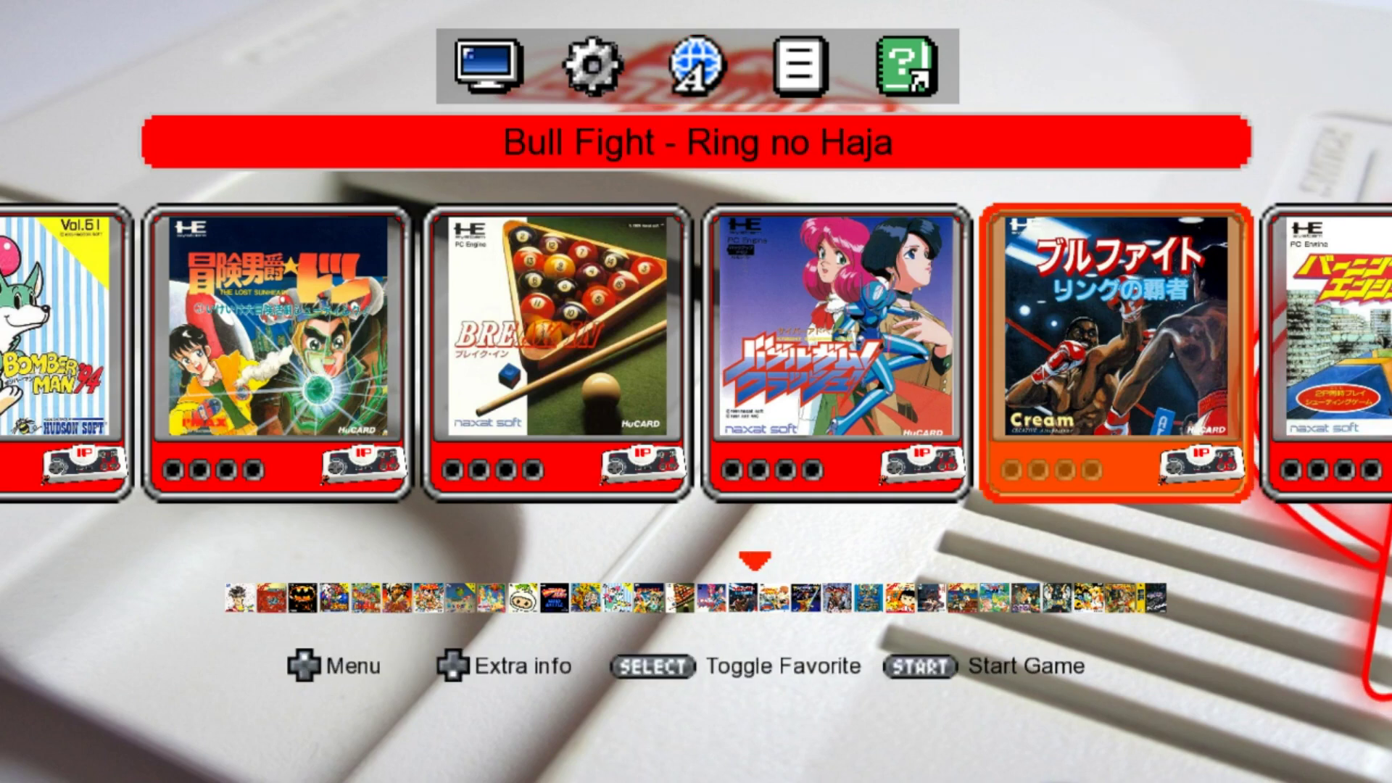
- Add Break In and Bull Fight - Ring no Haja to the favorites
key("Left")
key("Left")
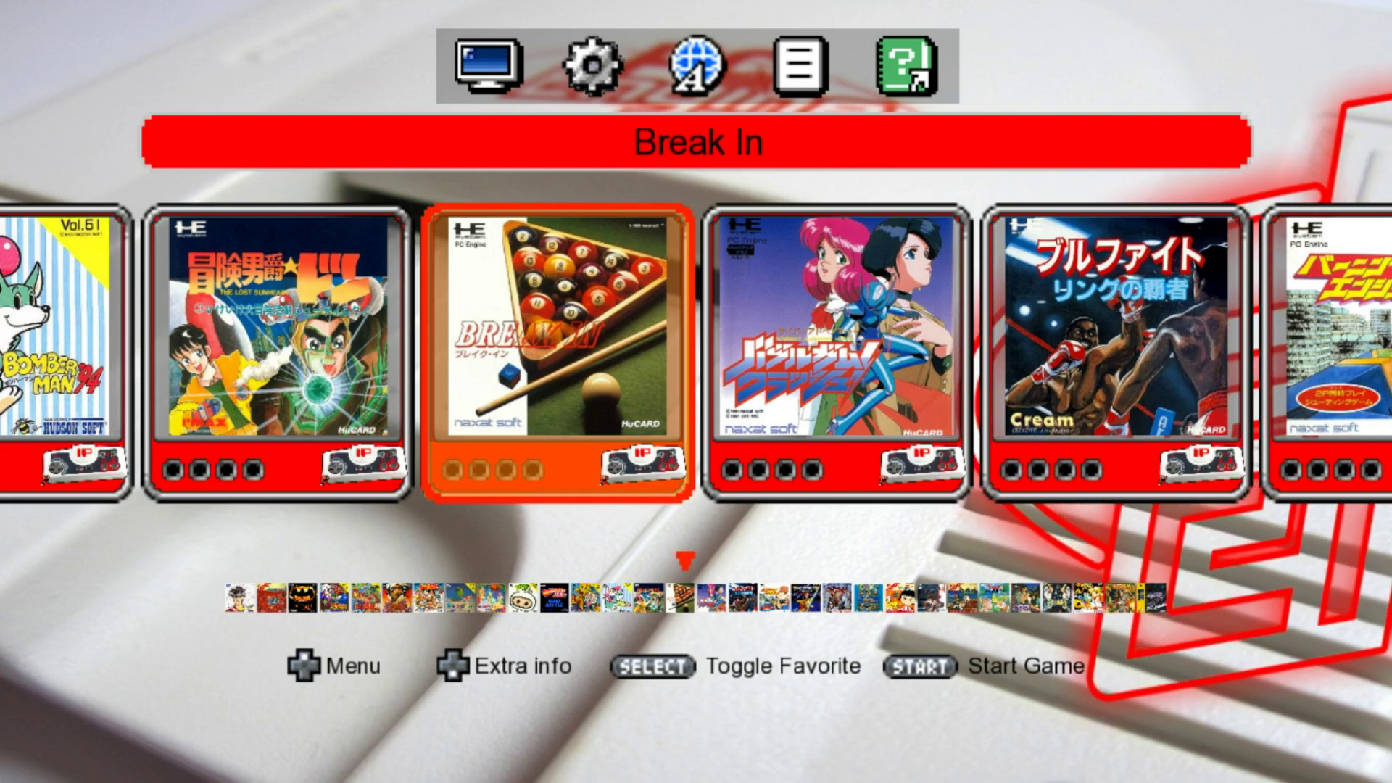
key("shift")
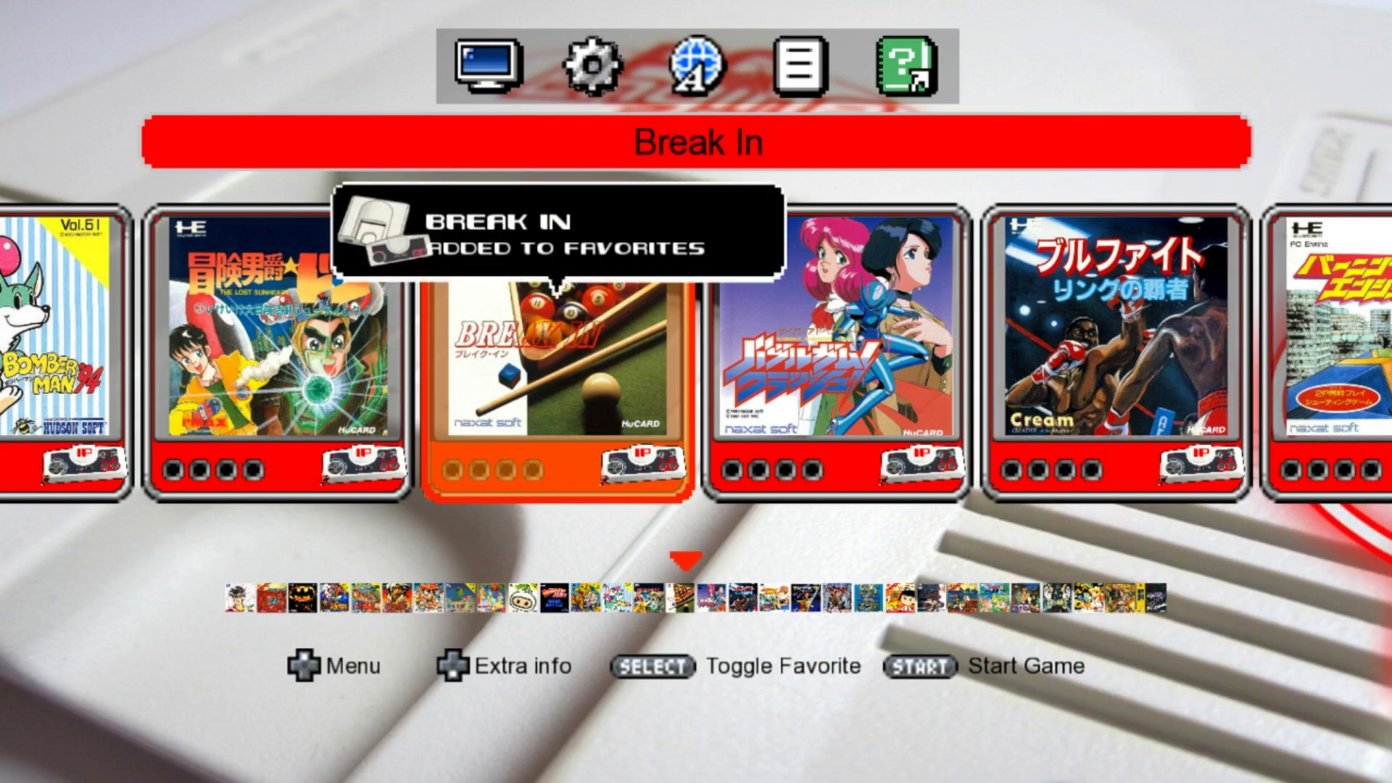
key("Right")
key("Right")
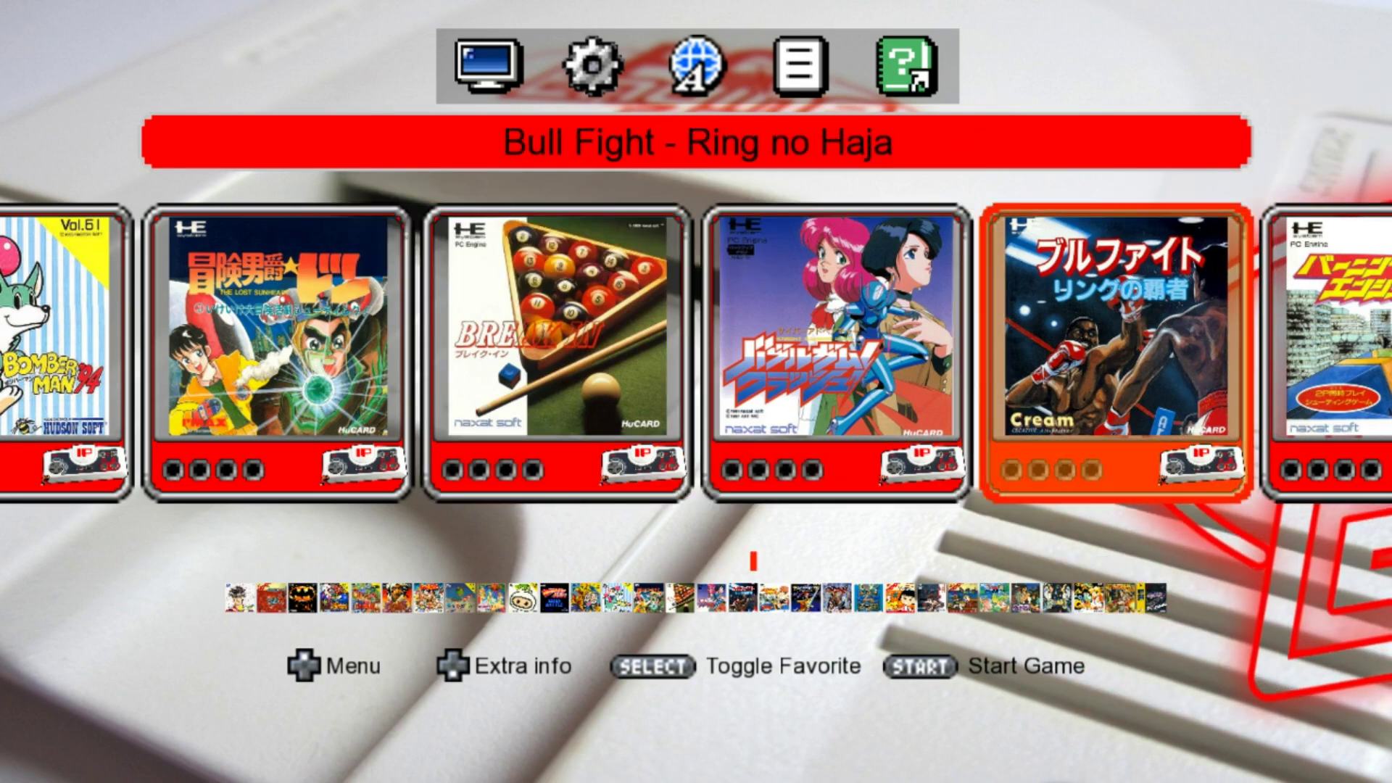
key("shift")
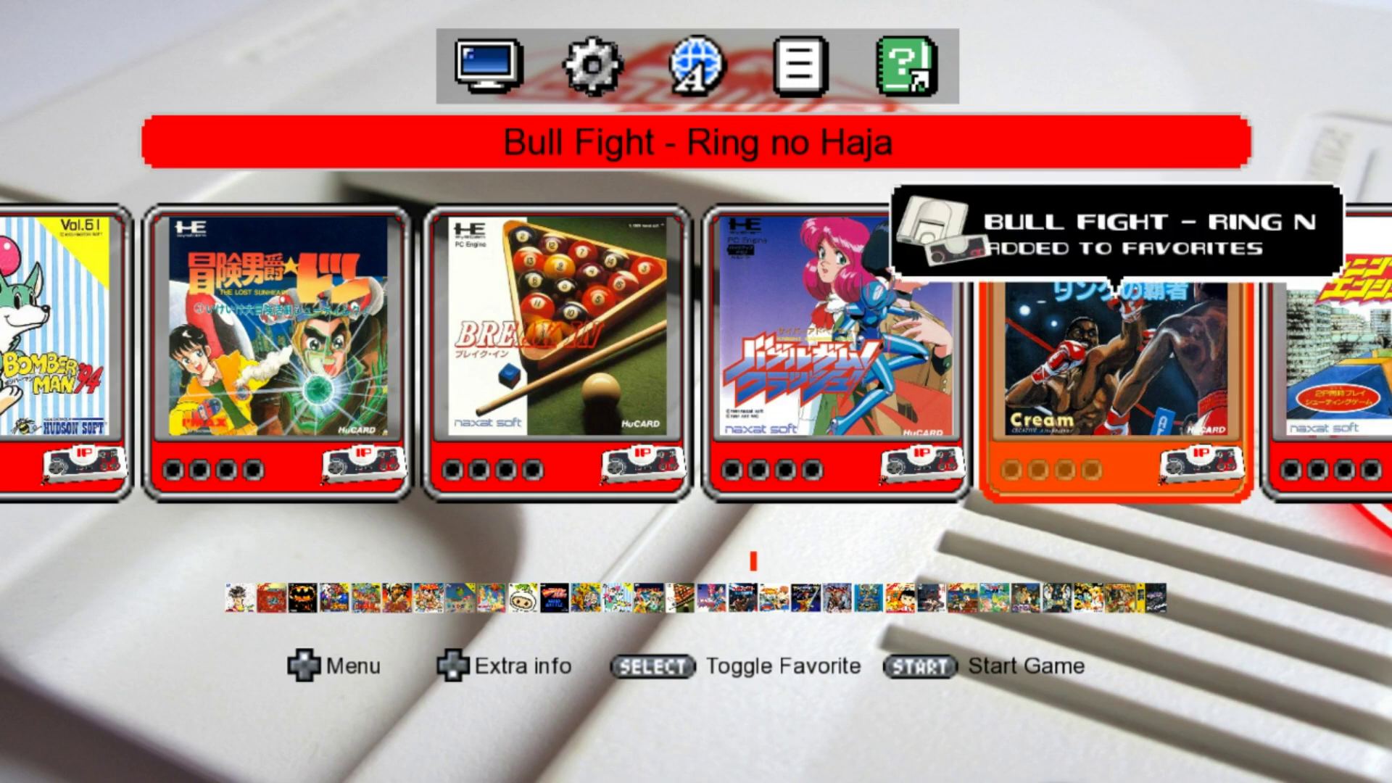
- Filter the game list to Favourites and remove both Bull Fight - Ring no Haja and Break In from the favorites
key("Up")
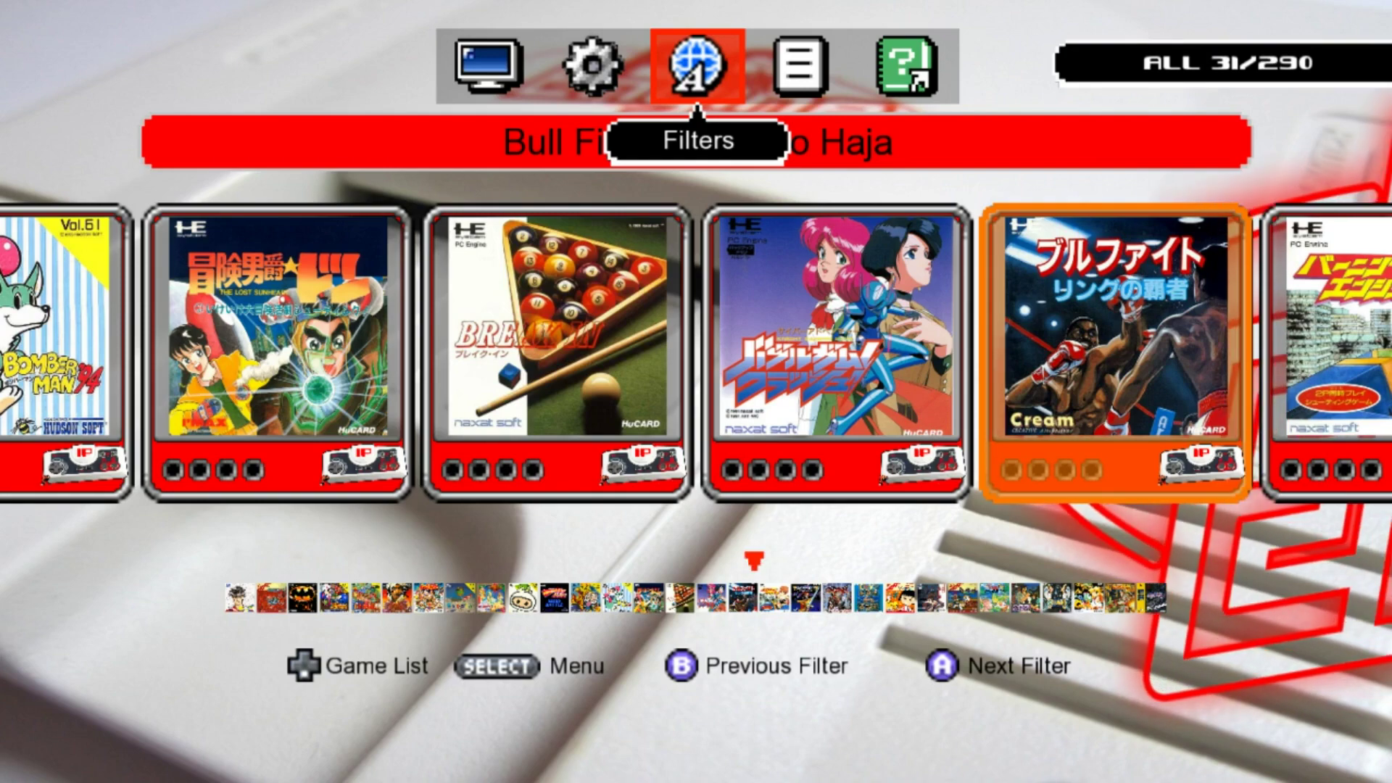
key("x")
key("Down")
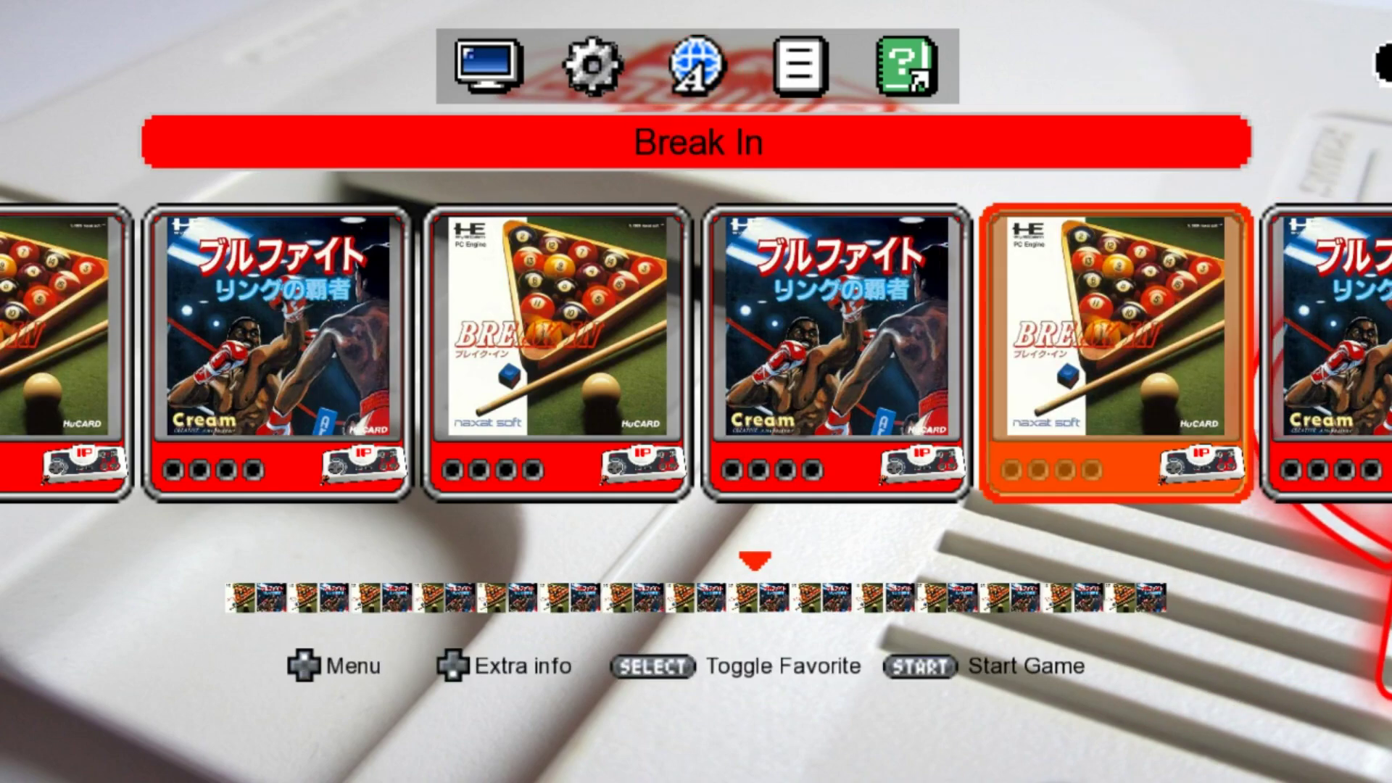
key("Right")
key("Left")
key("Left")
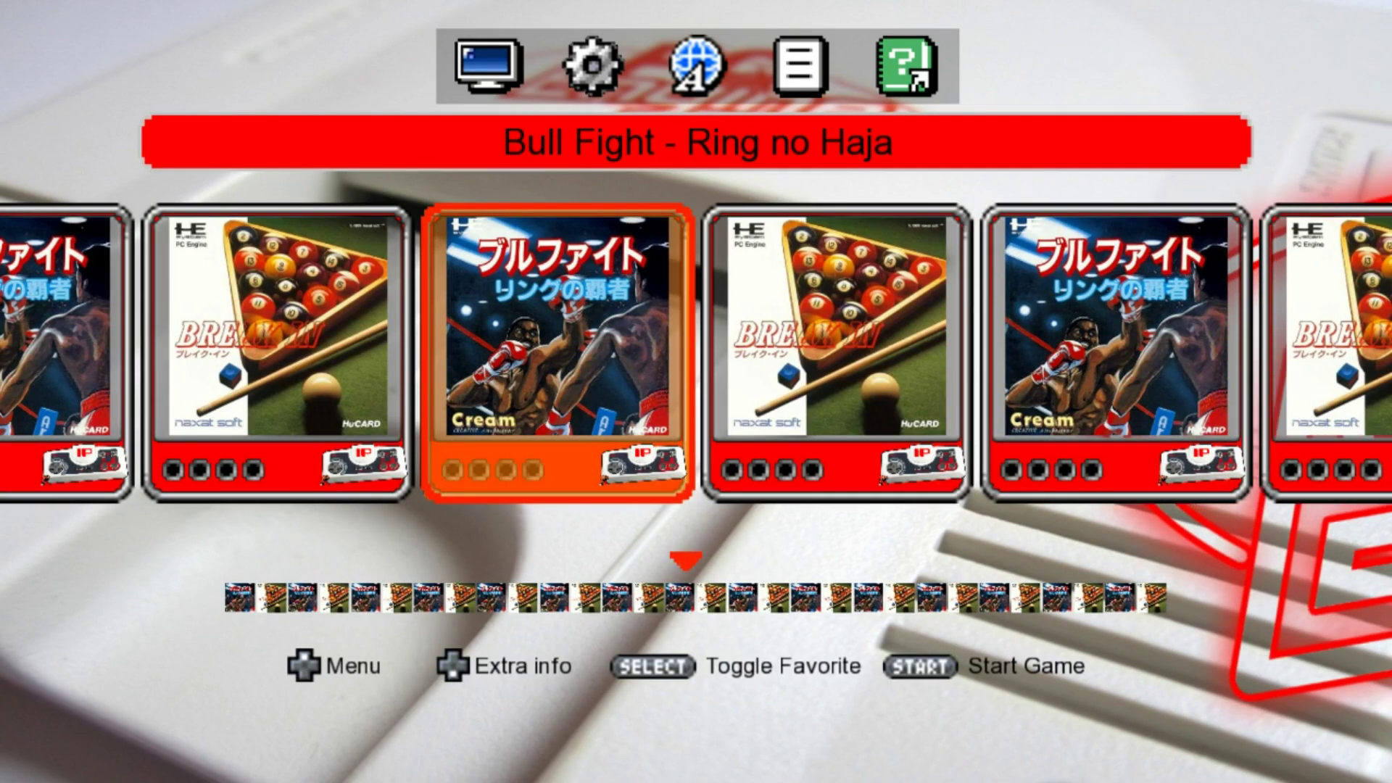
key("space")
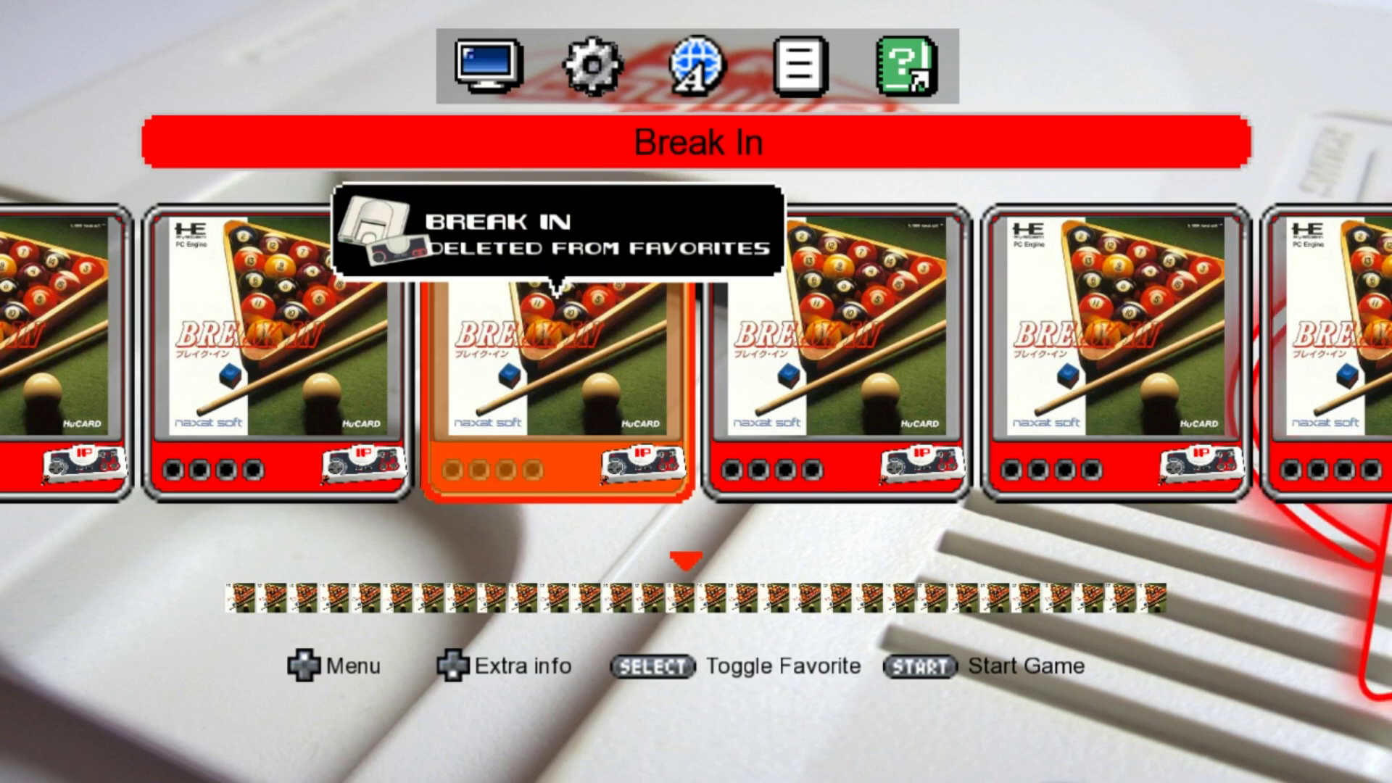
- Switch the filter back to the full game list and turn on the Mini snap preview
key("Up")
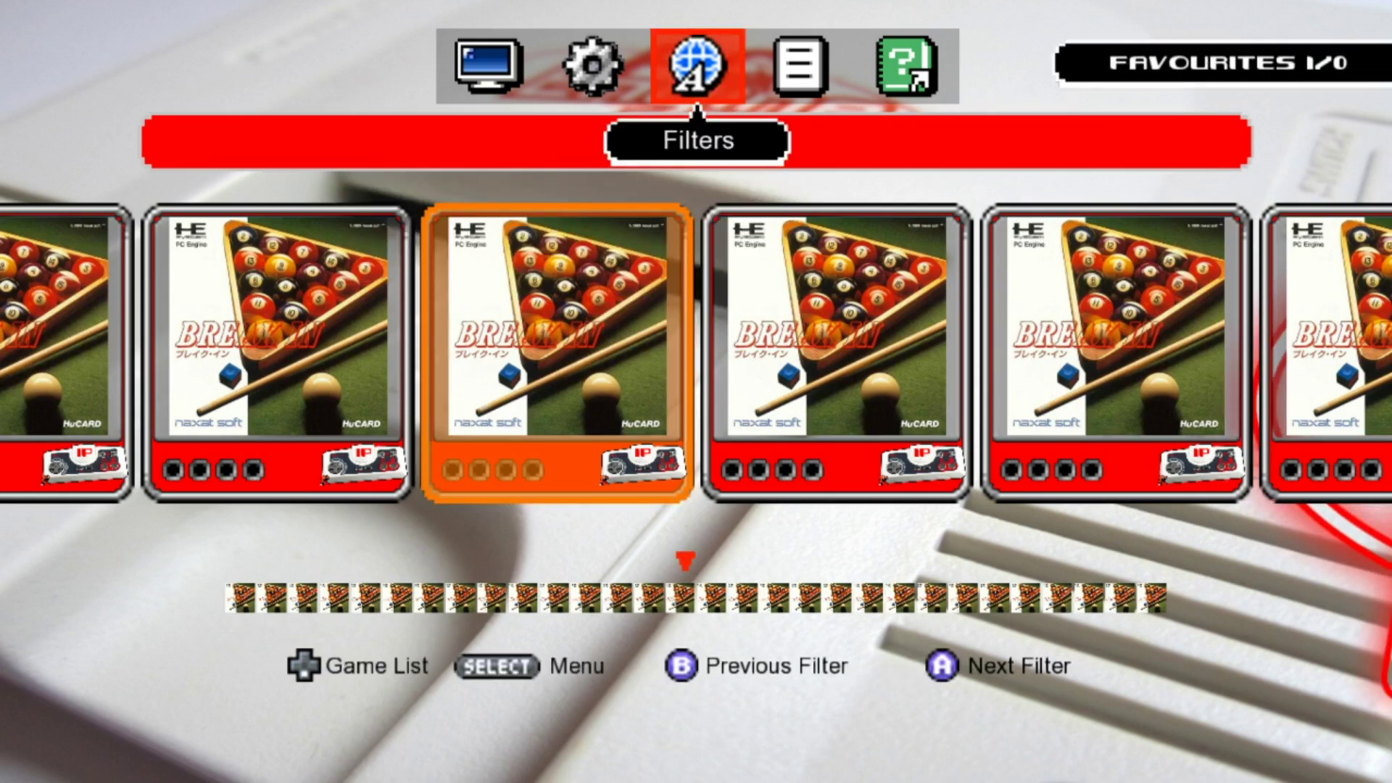
key("Return")
key("Right")
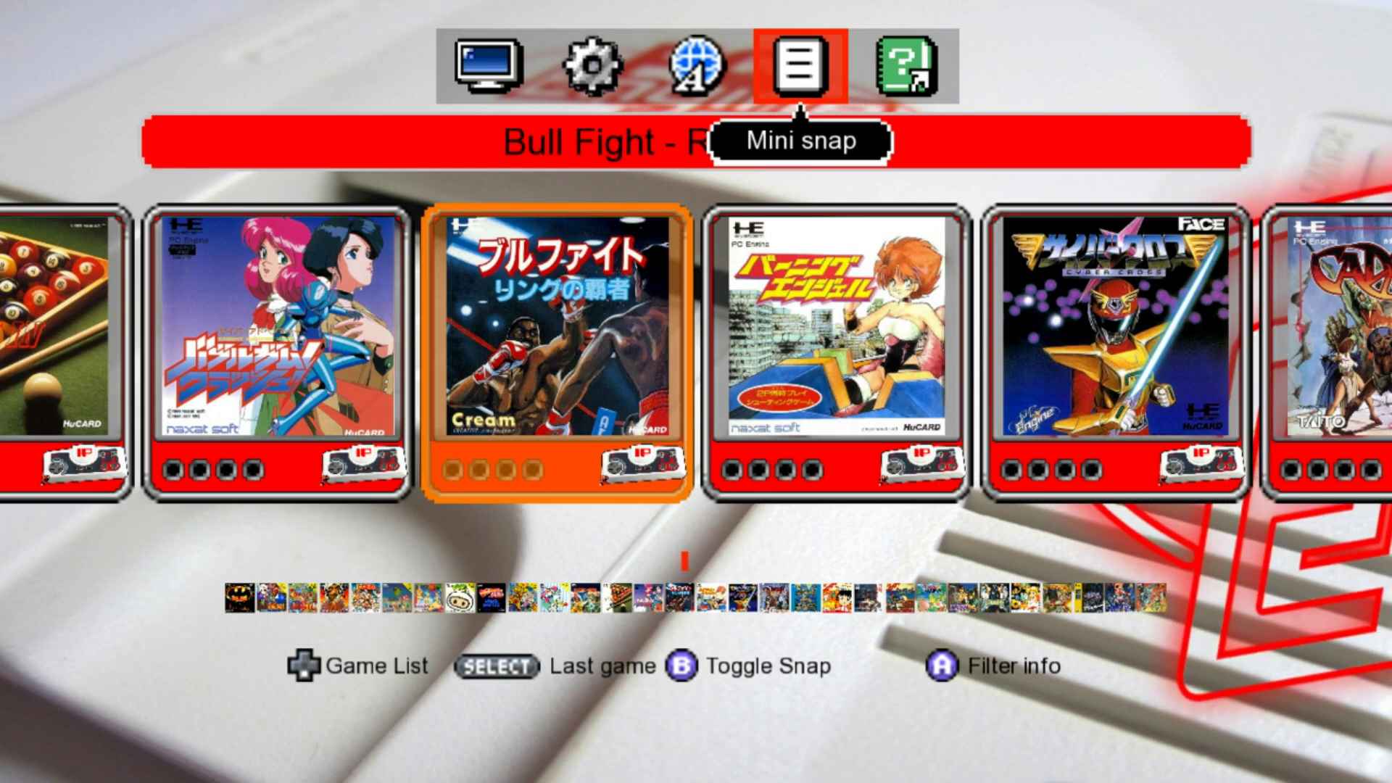
key("Return")
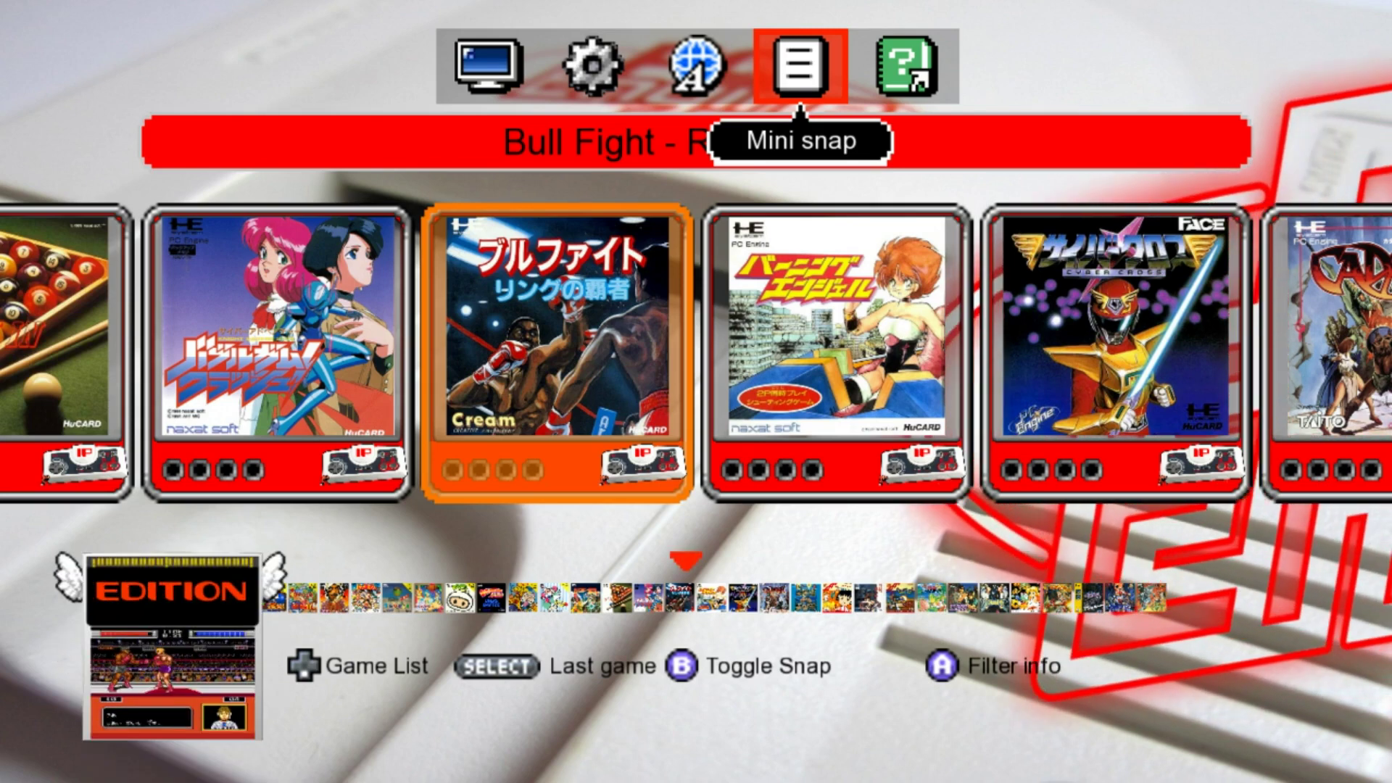
- Browse the game list past Busou Keiji - Cyber Cross and Cadash to view their mini snap previews, then return to the Mini snap entry
key("Down")
key("Right")
key("Right")
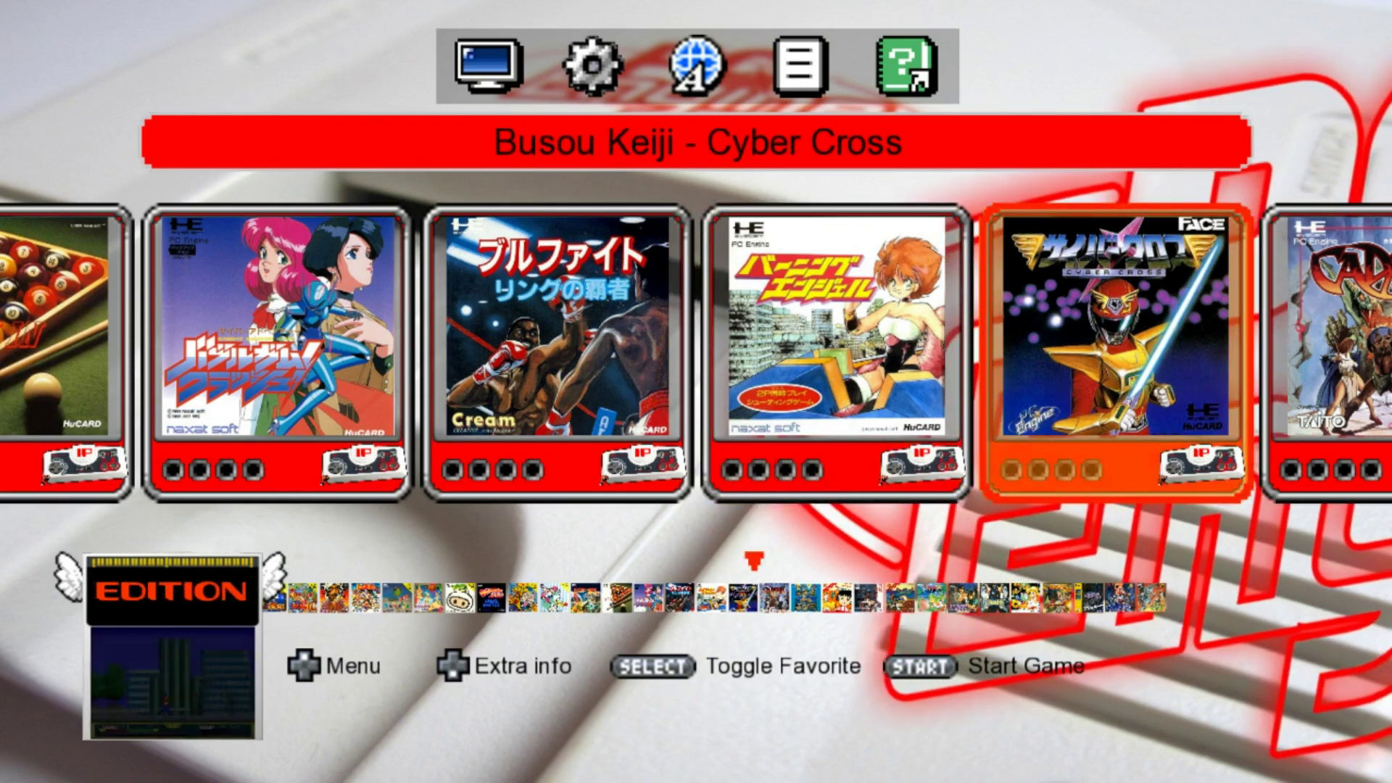
key("Down")
key("Up")
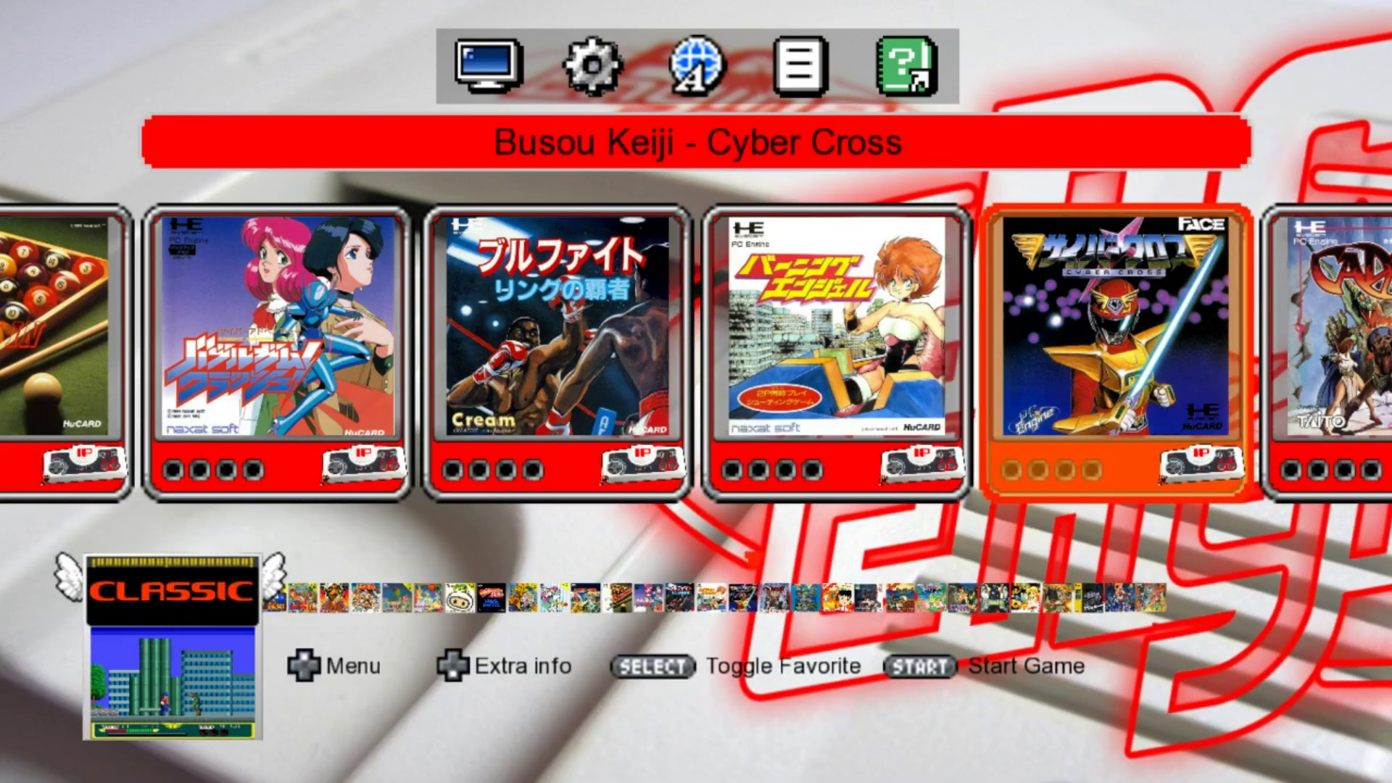
key("Right")
key("Right")
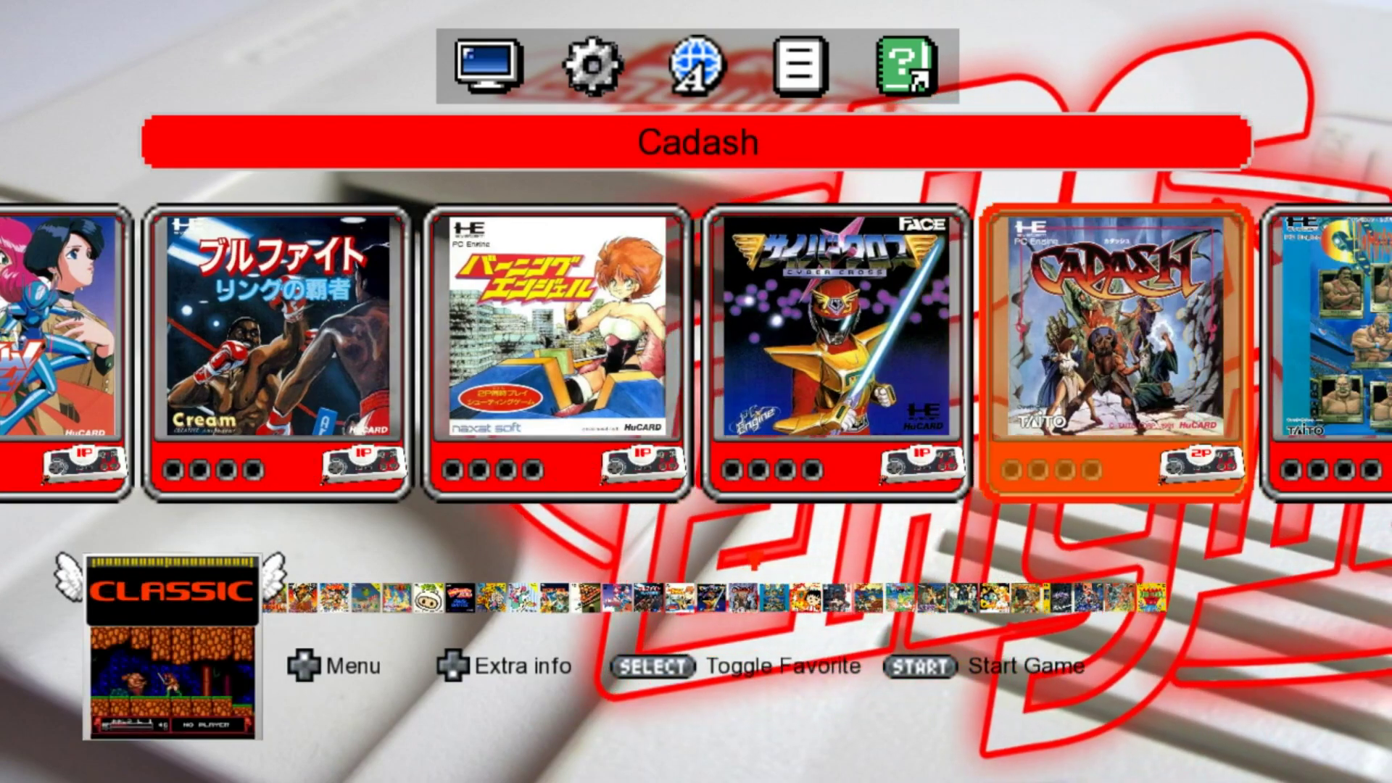
key("Up")
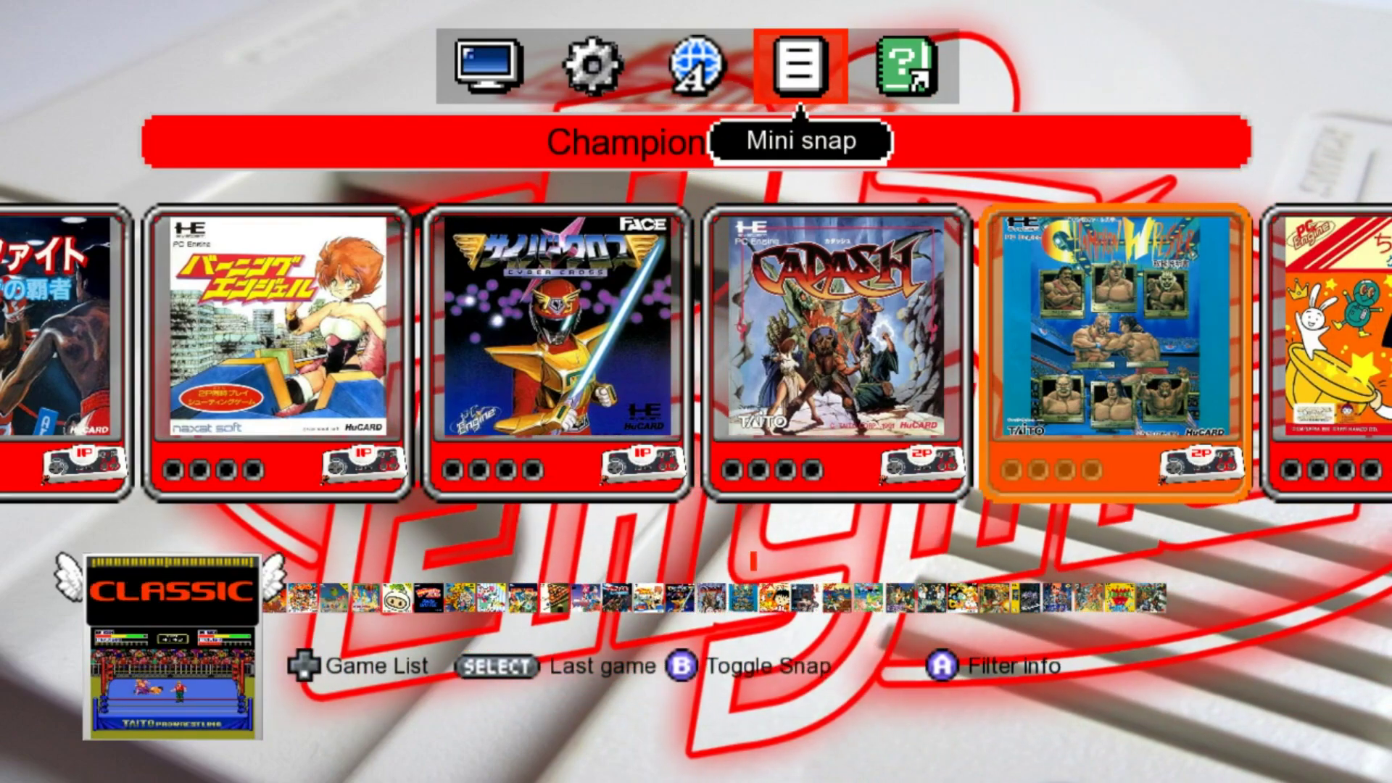
- Turn off the Mini snap preview and browse the game list to City Hunter to start the game
key("Return")
key("Right")
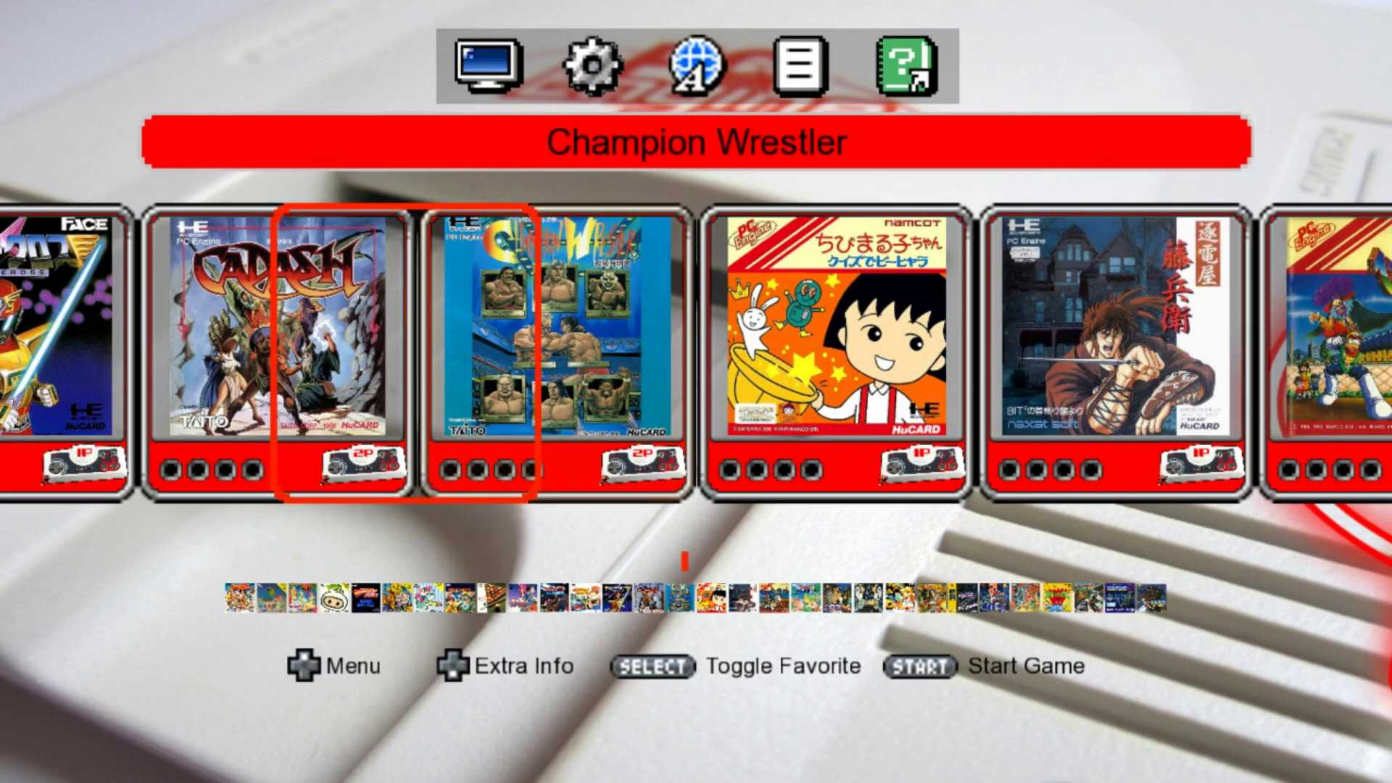
key("Right")
key("Right")
key("Right")
key("Right")
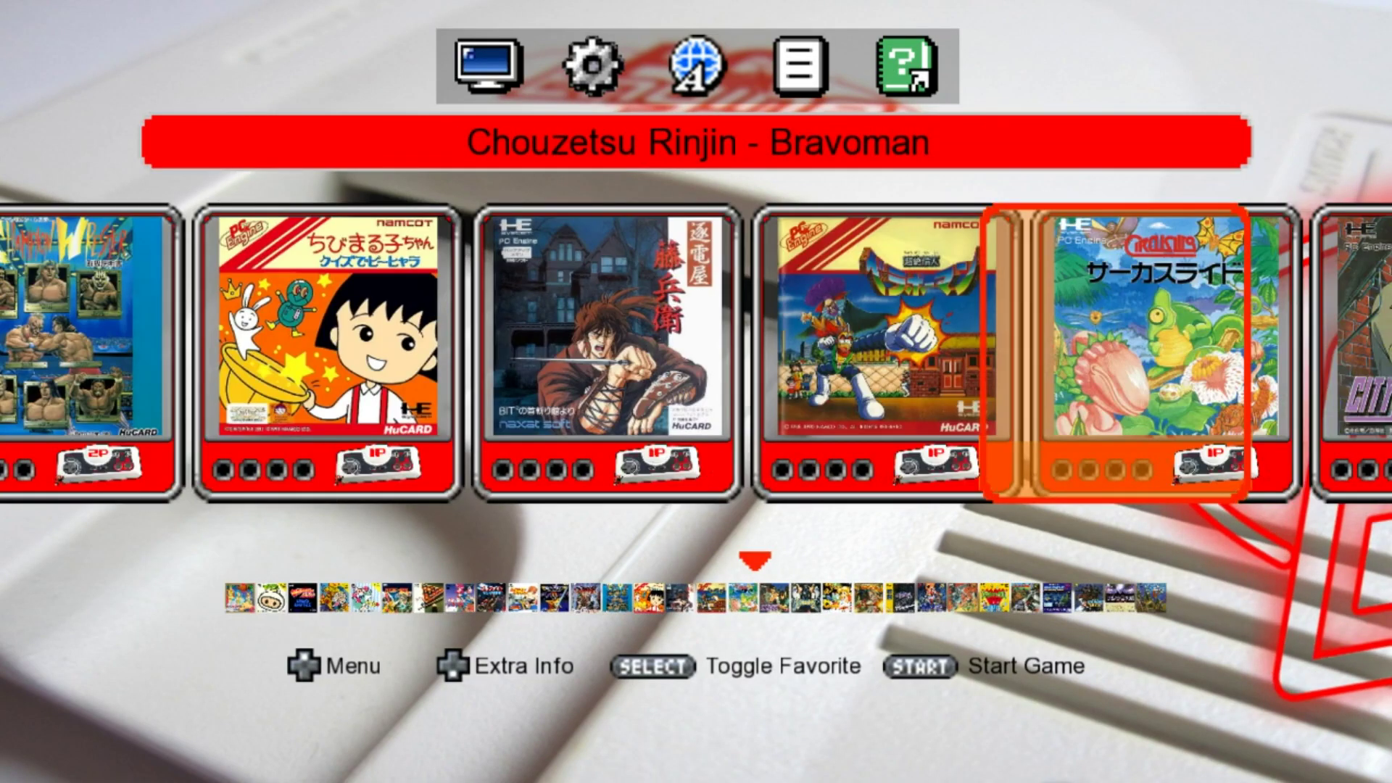
key("Right")
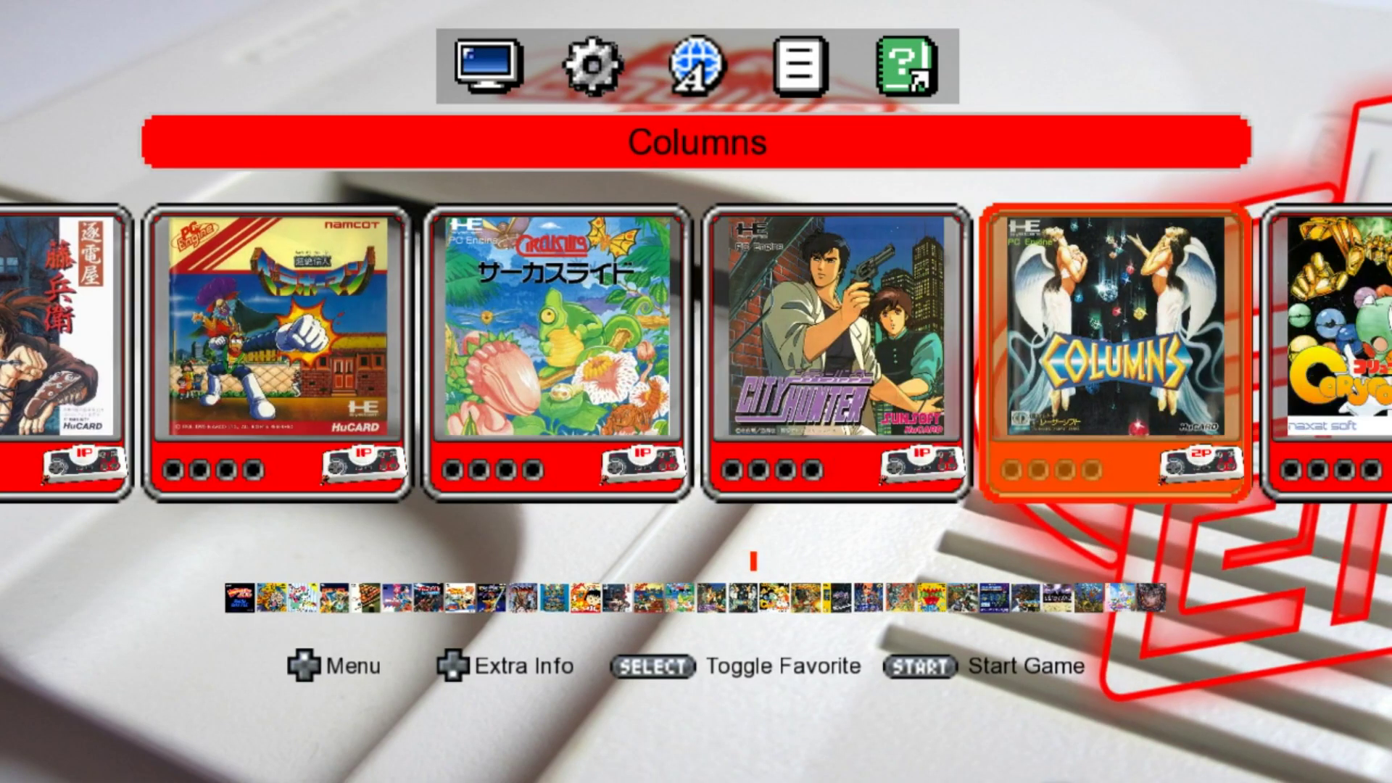
key("Left")
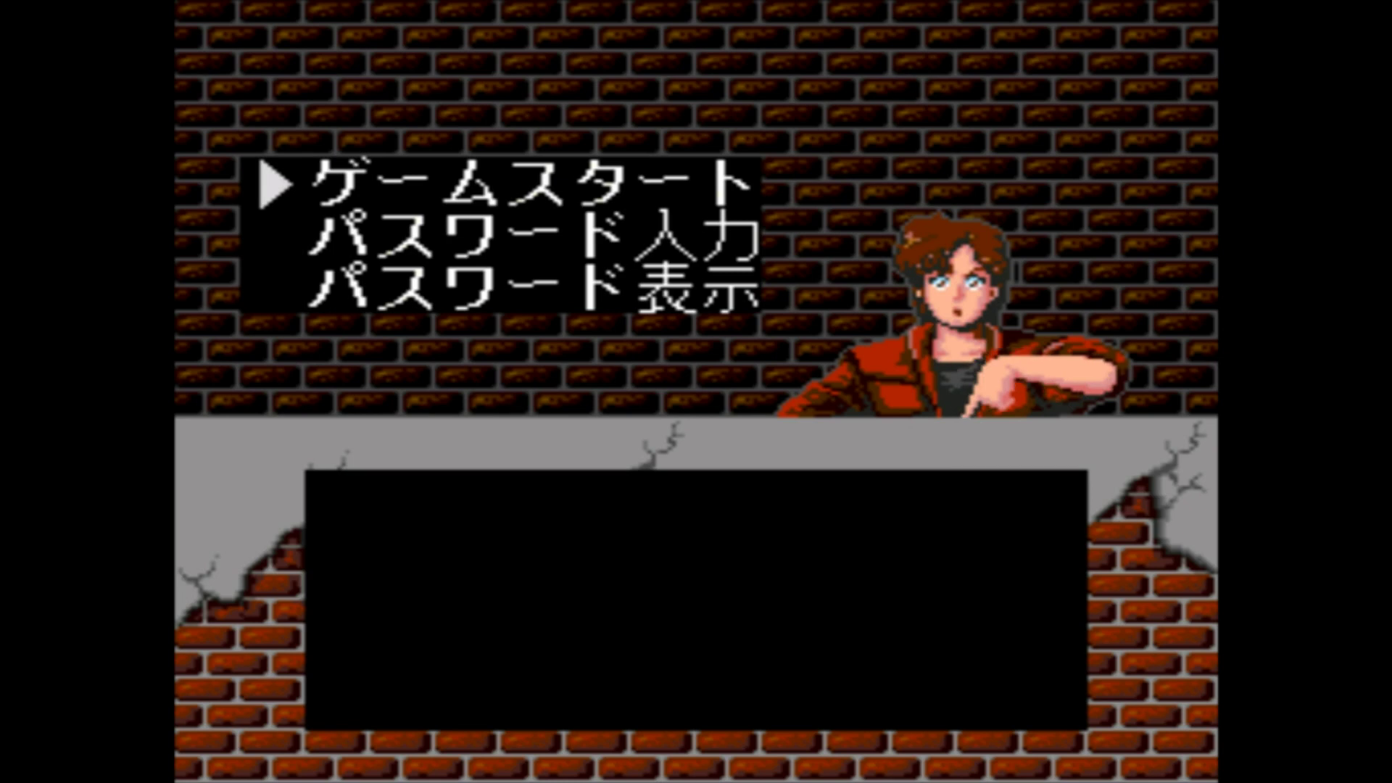
- Open and close RetroArch's Quick Menu over the running City Hunter game, and return to the front end at Cyber Core
key("F1")
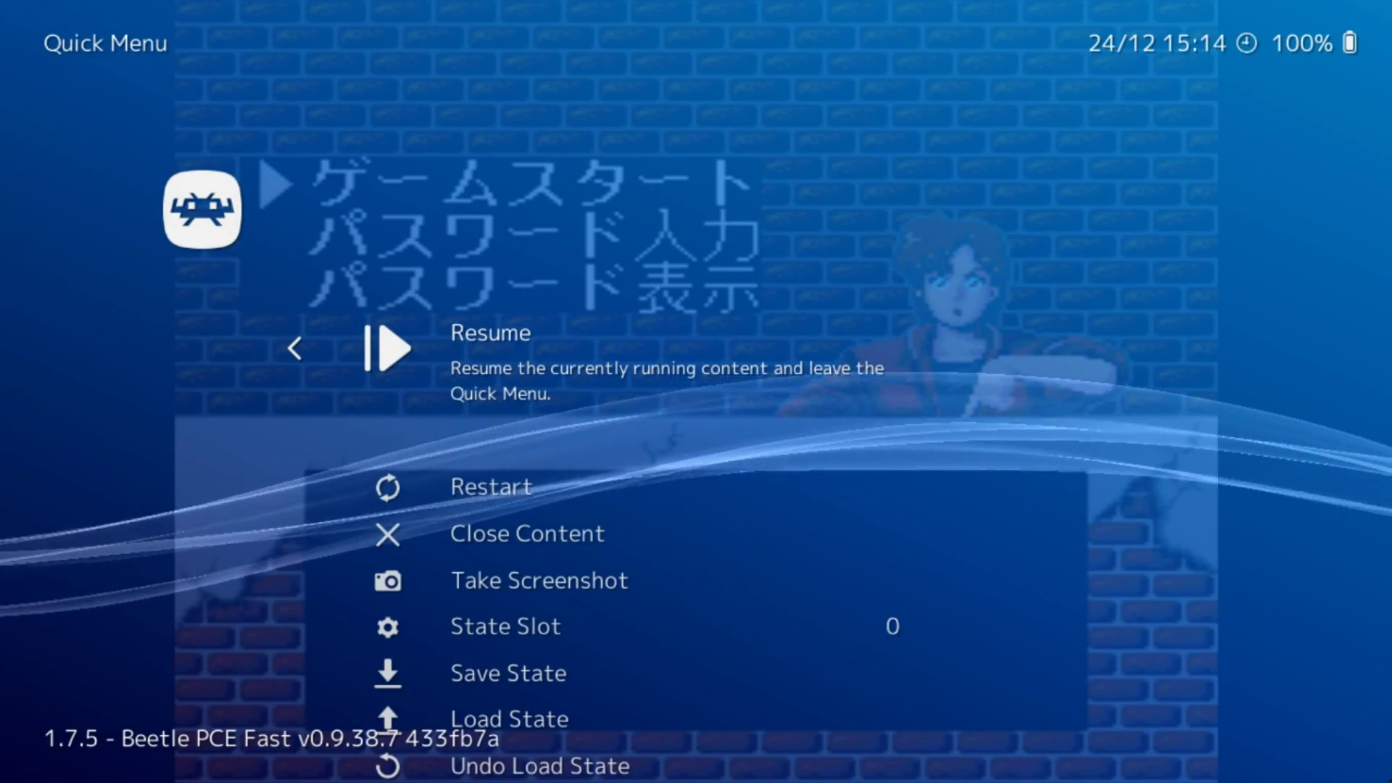
key("F1")
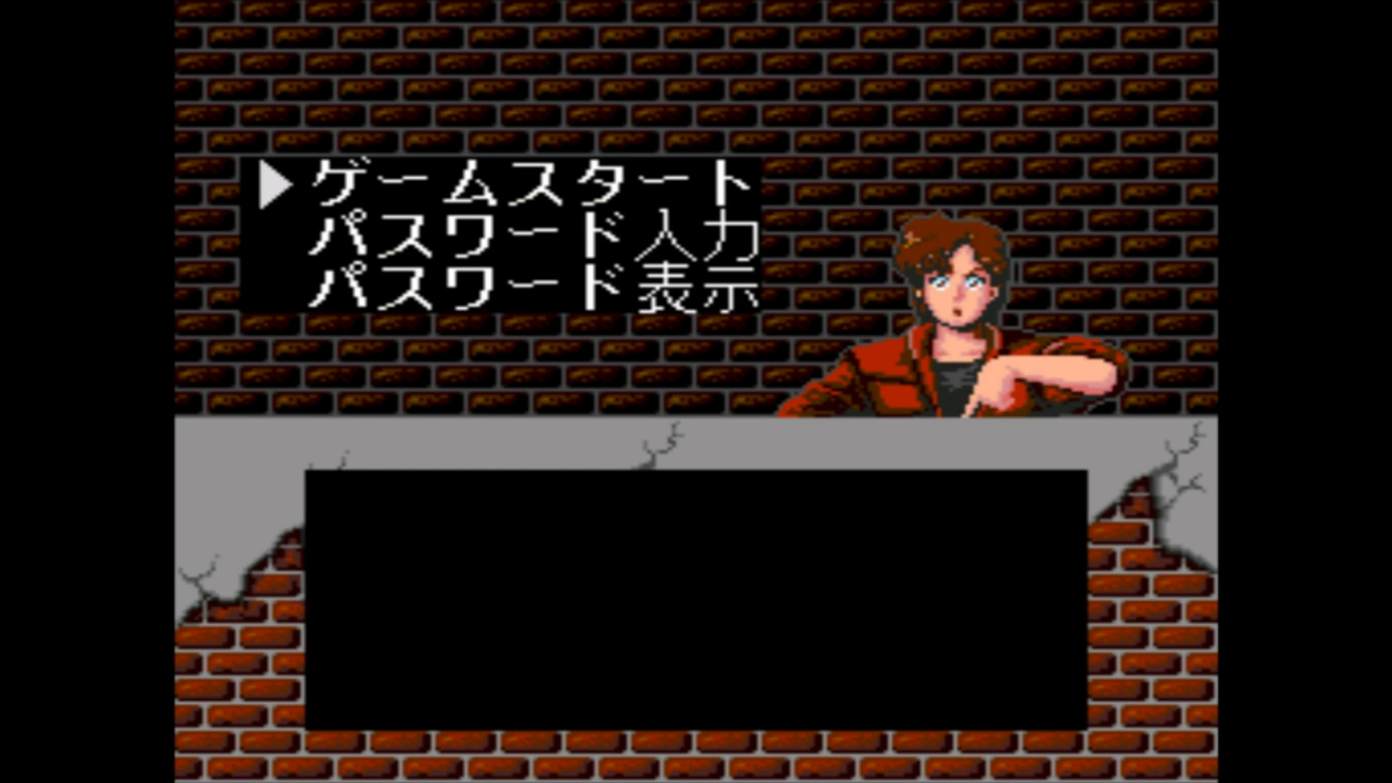
key("Down")
key("Down")
key("Down")
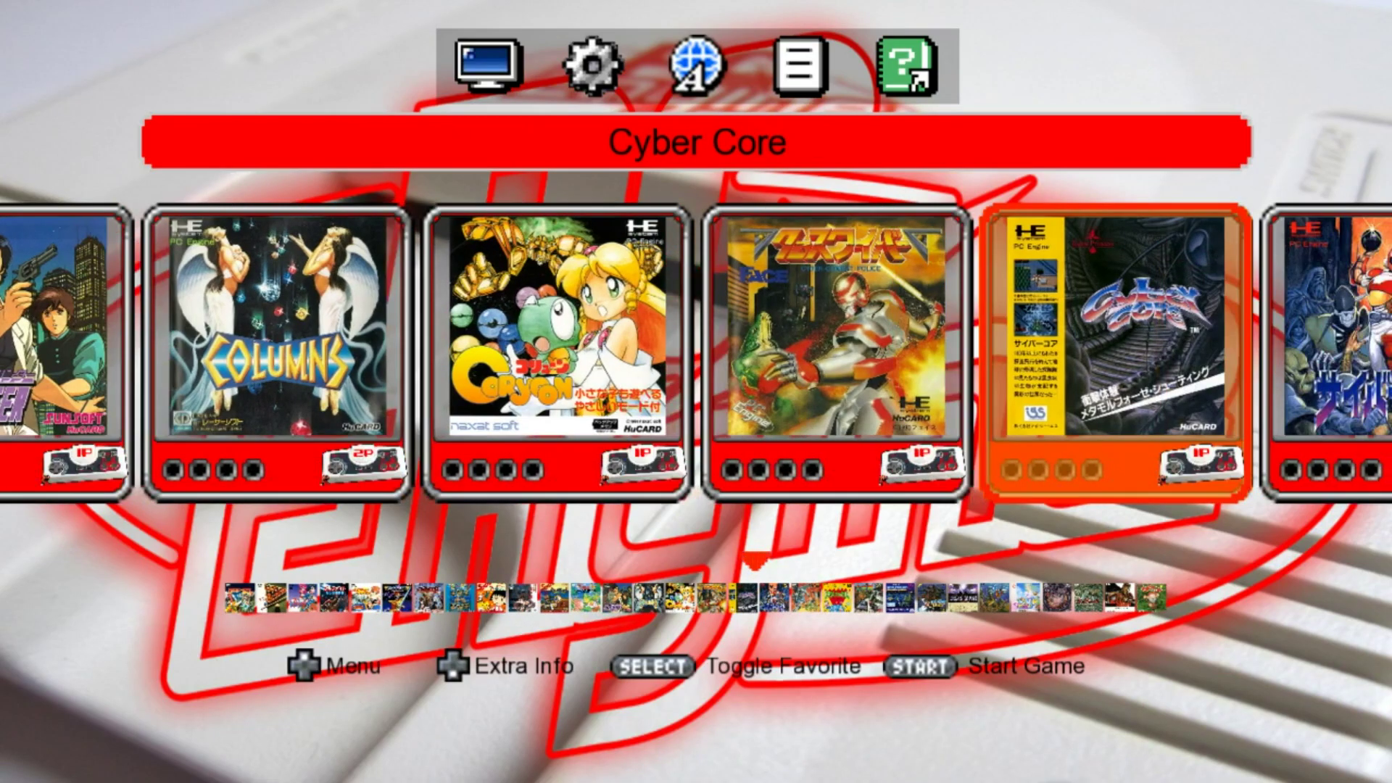
- Set the Movie Volume to 50 in the front end's sound configuration and return to the game list
key("Up")
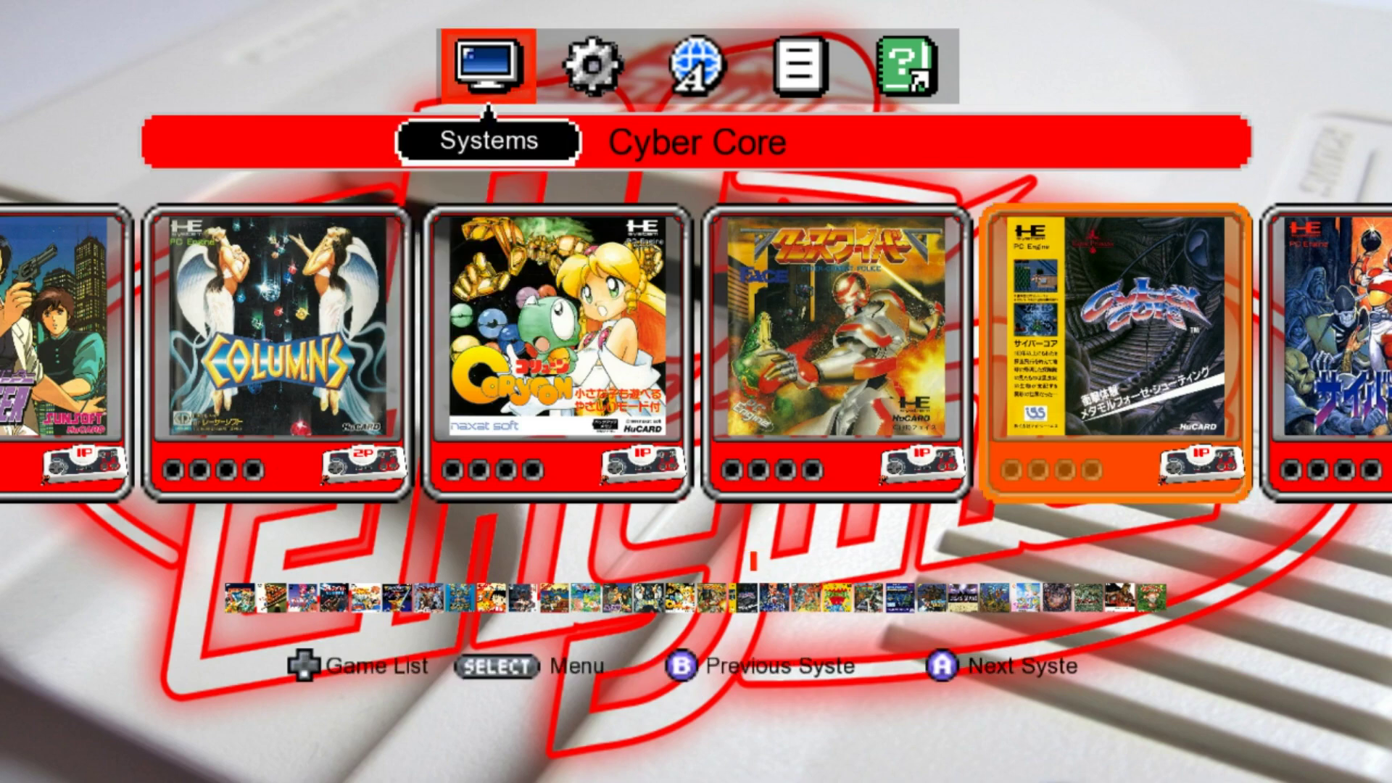
key("Right")
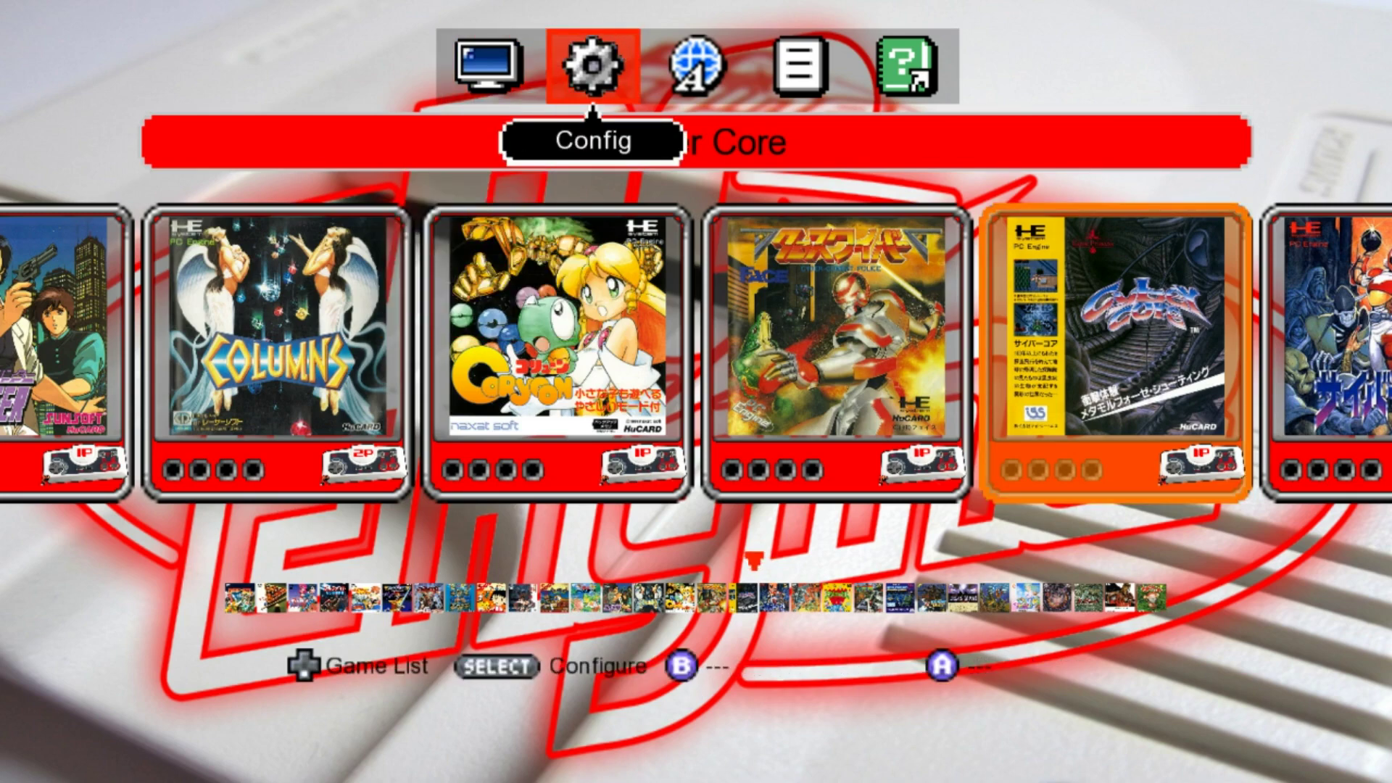
key("Return")
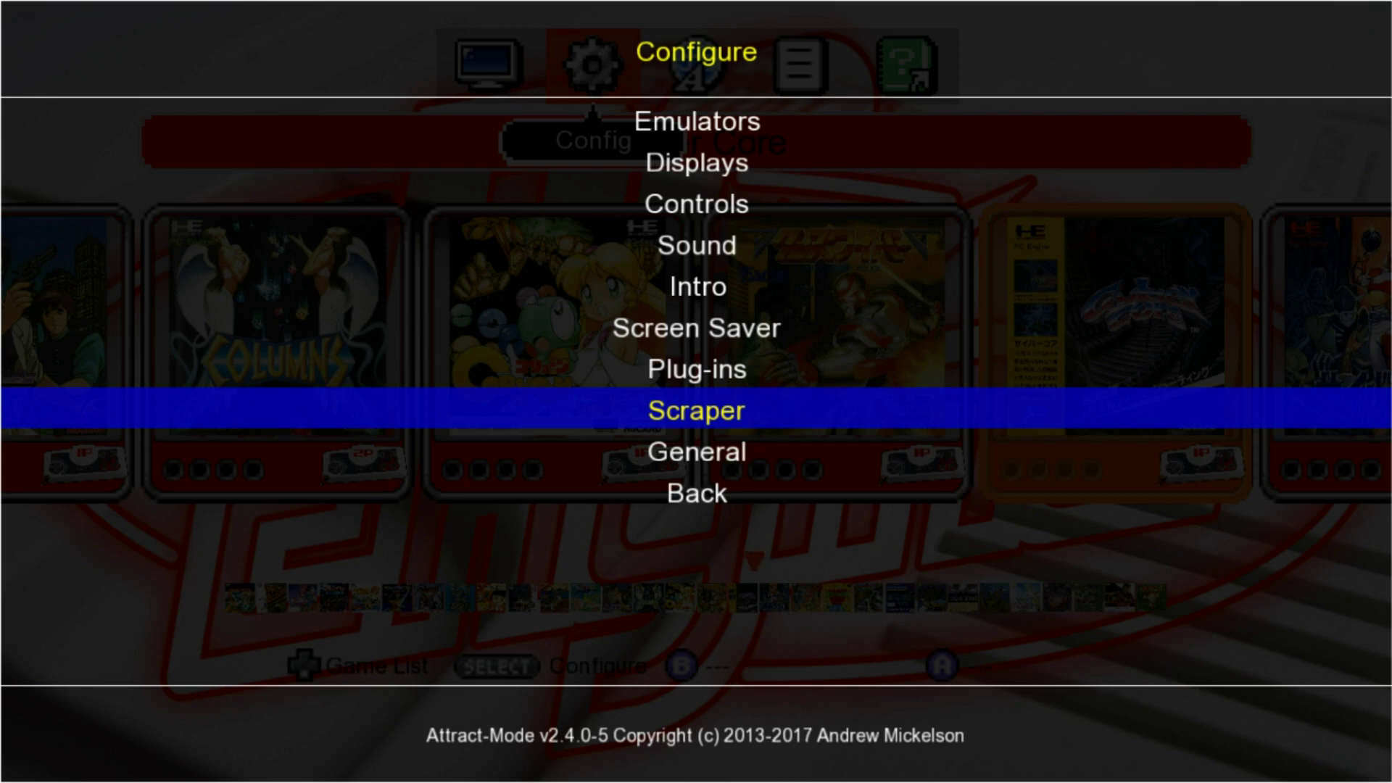
key("Up")
key("Up")
key("Up")
key("Up")
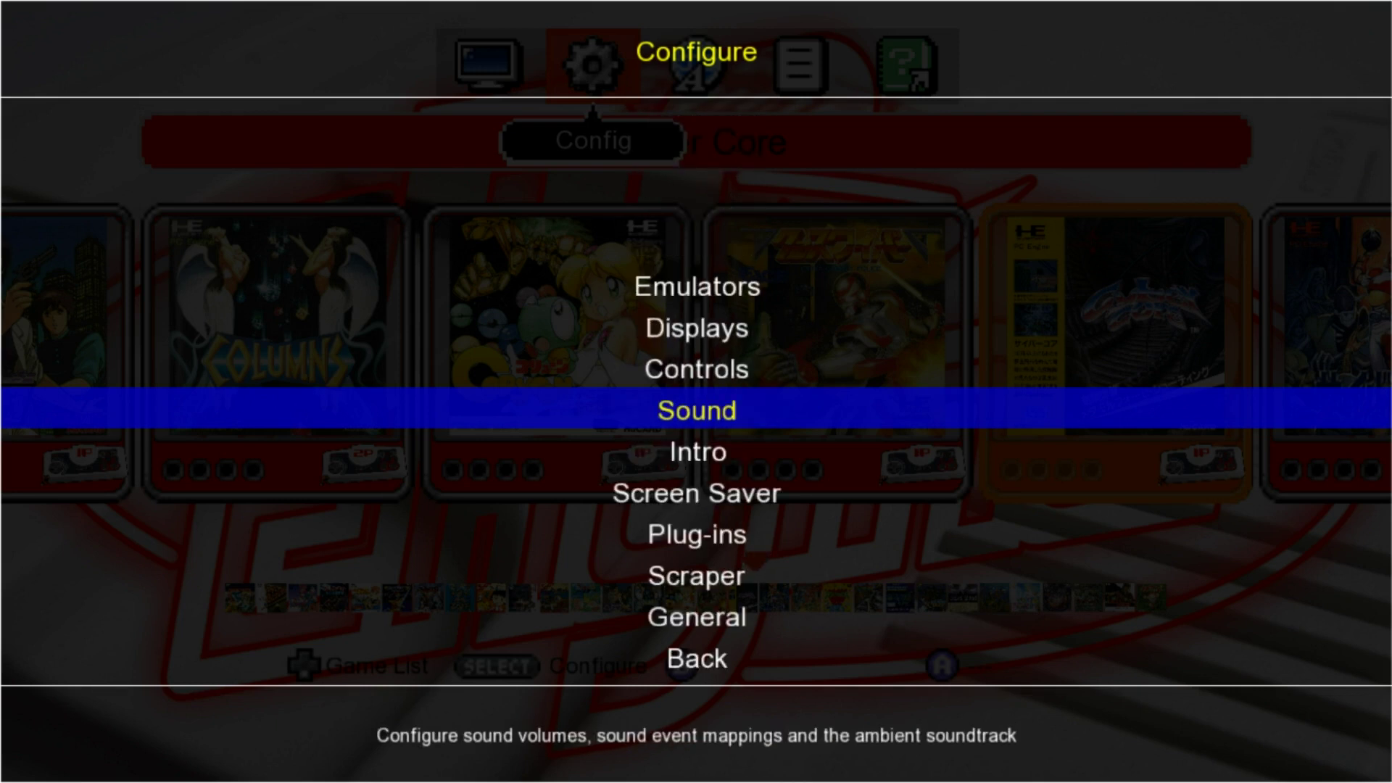
key("Return")
key("Up")
key("Up")
key("Up")
key("Up")
key("Up")
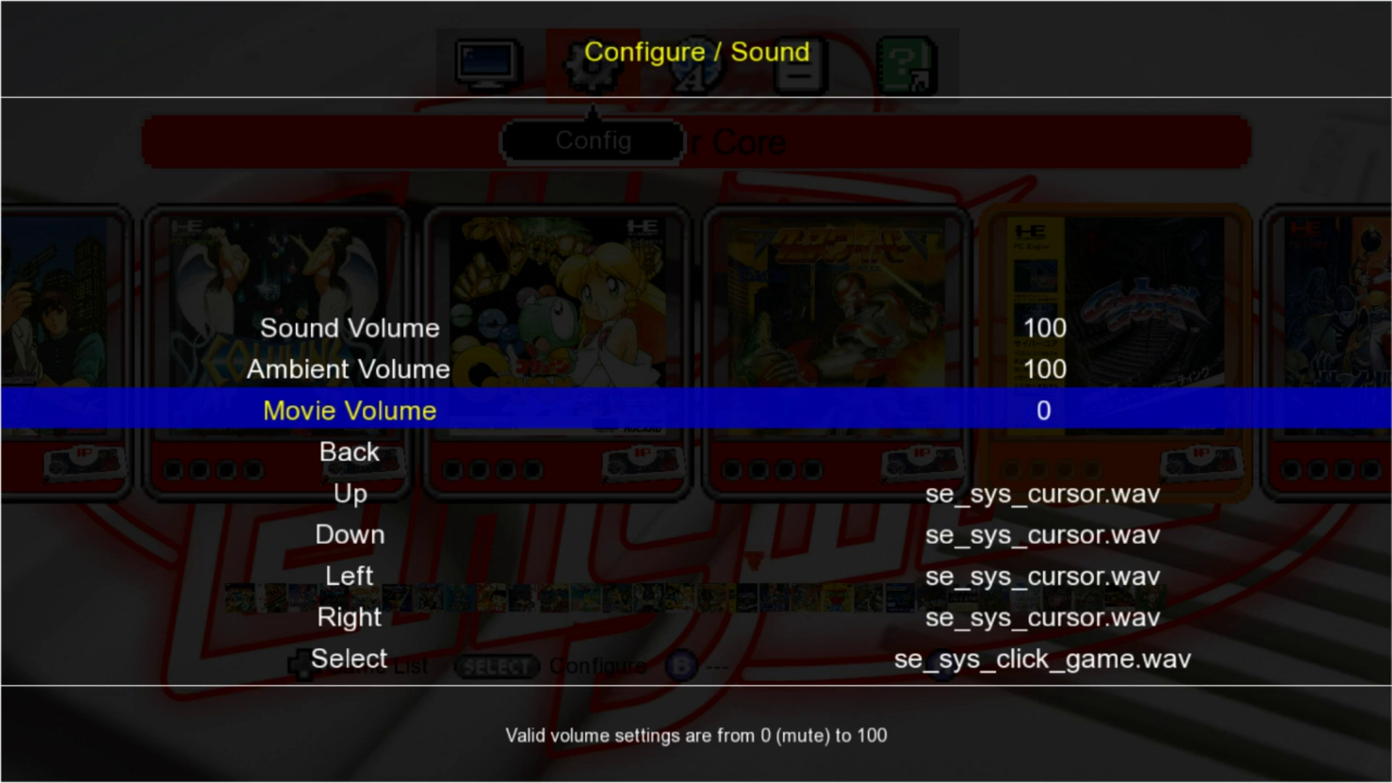
key("Return")
key("Right")
key("Right")
key("Right")
key("Right")
key("Right")
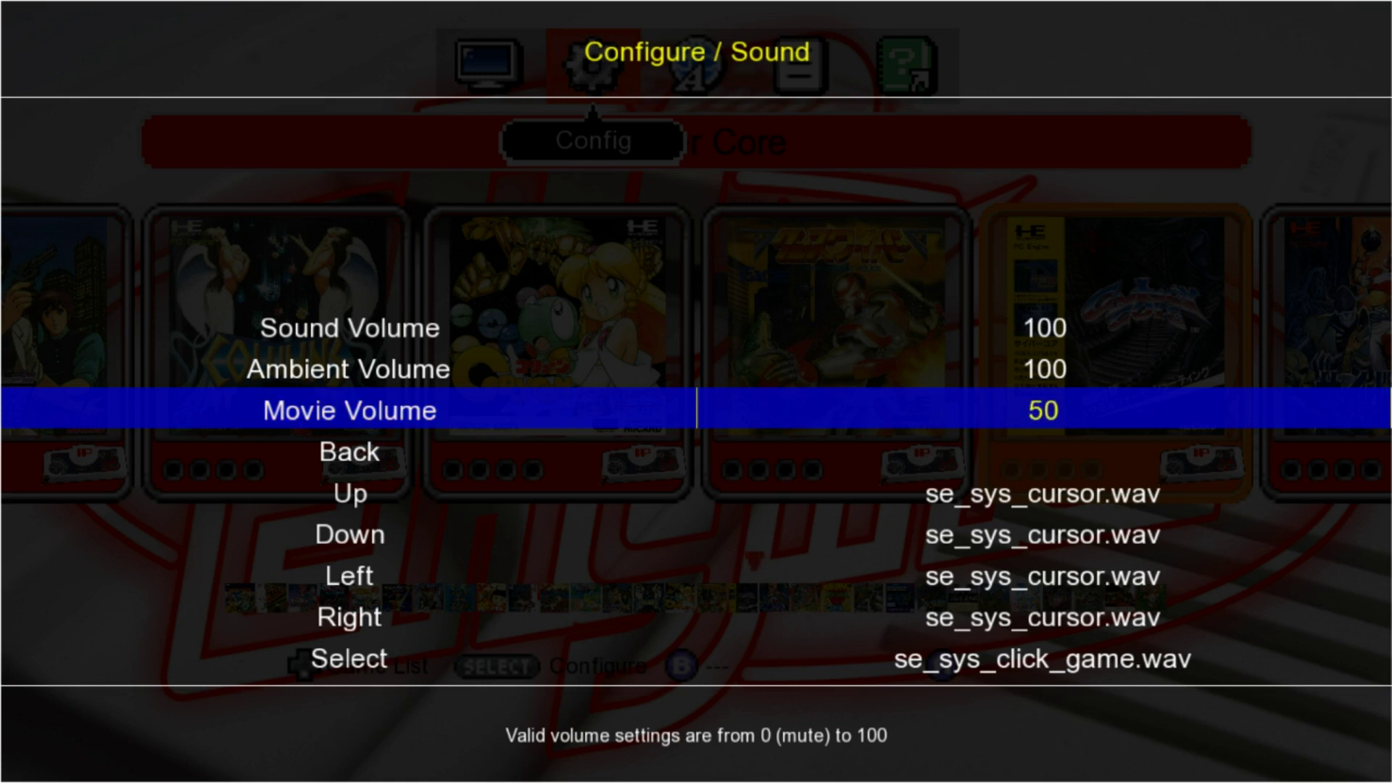
key("Return")
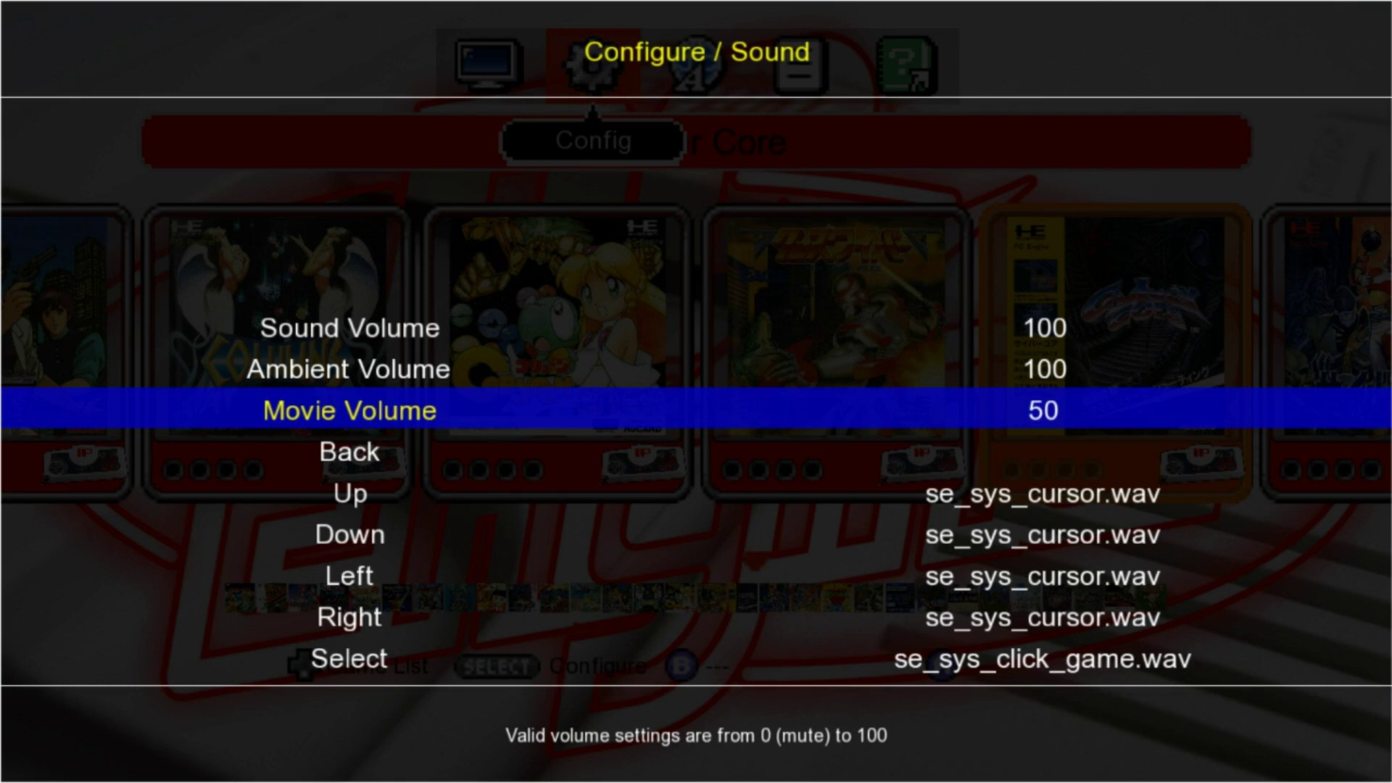
key("Down")
key("Return")
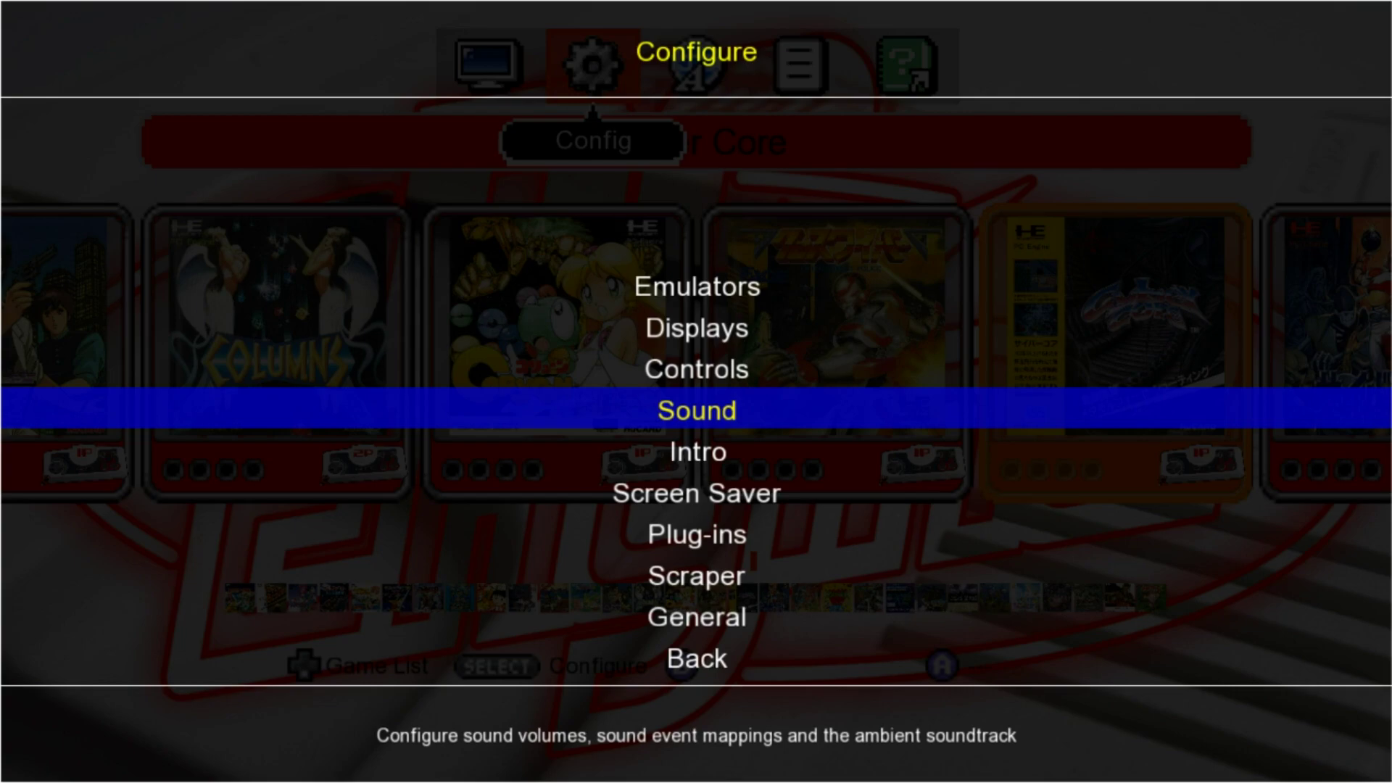
key("Escape")
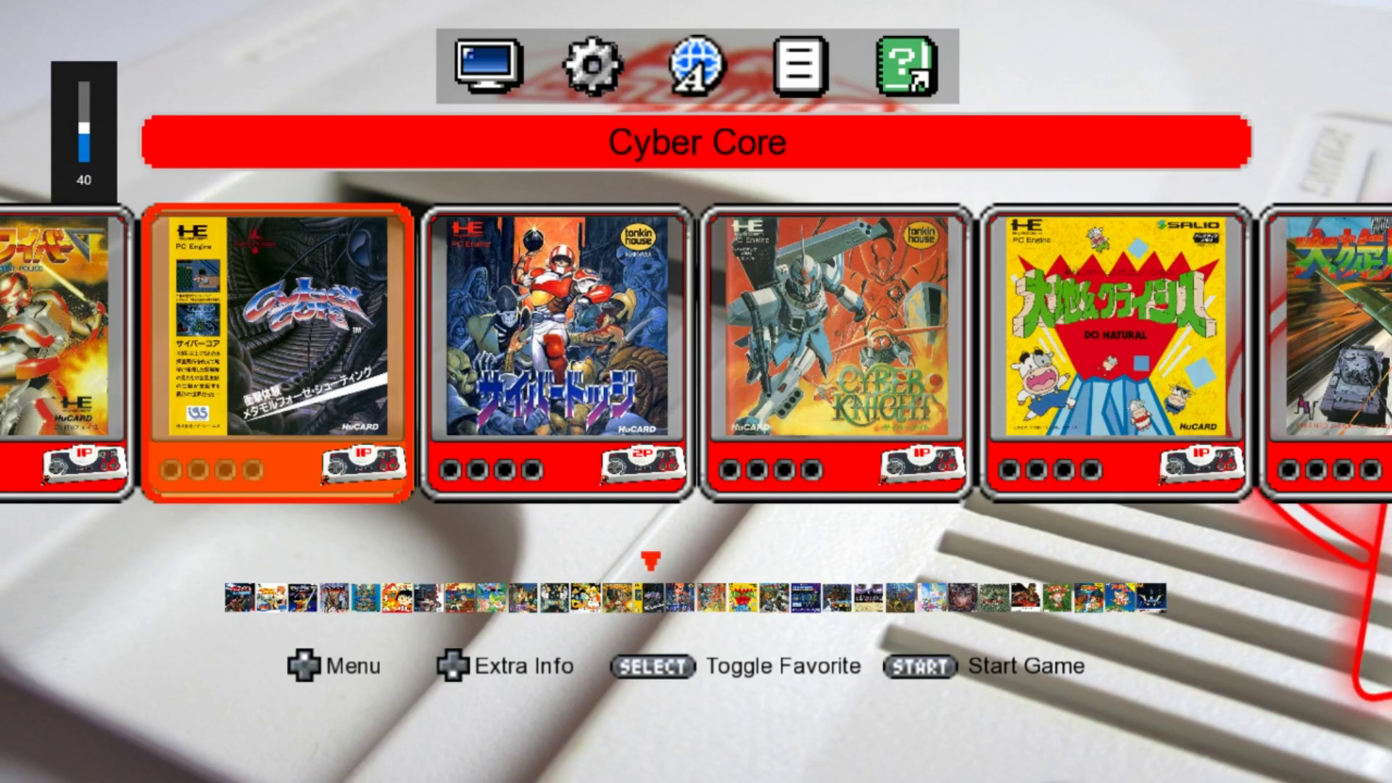
- View the extra info and snap videos for Cyber Core, Cyber Dodge and Cyber Knight, and close the info view
key("Down")
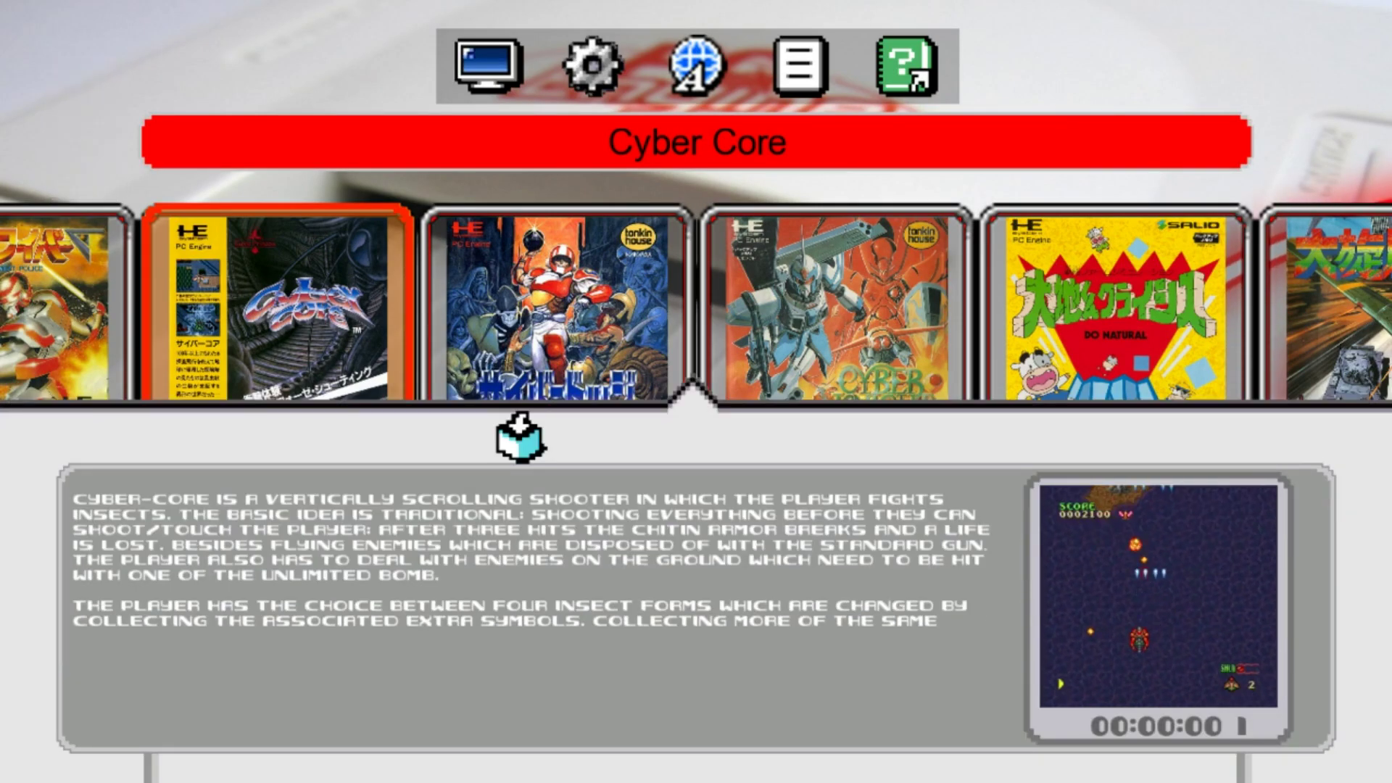
key("Right")
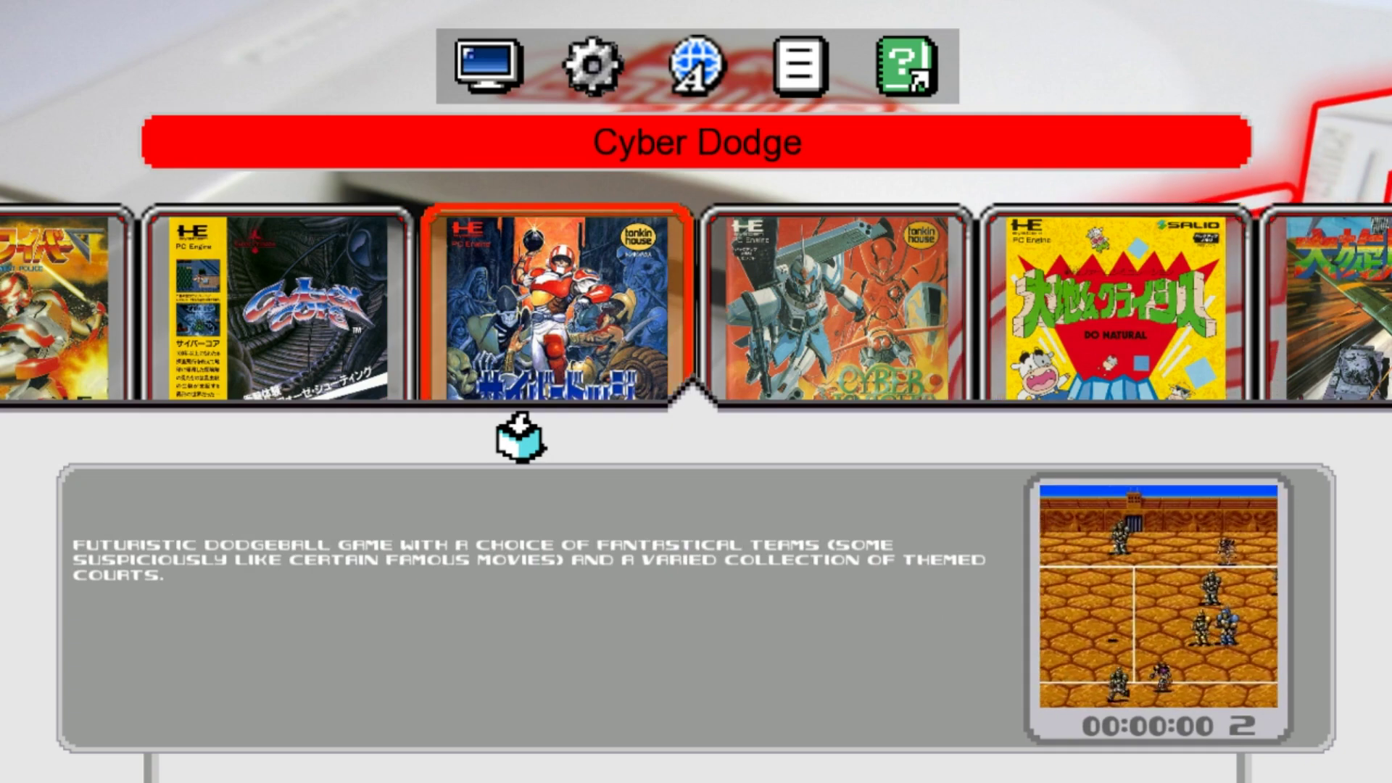
key("Right")
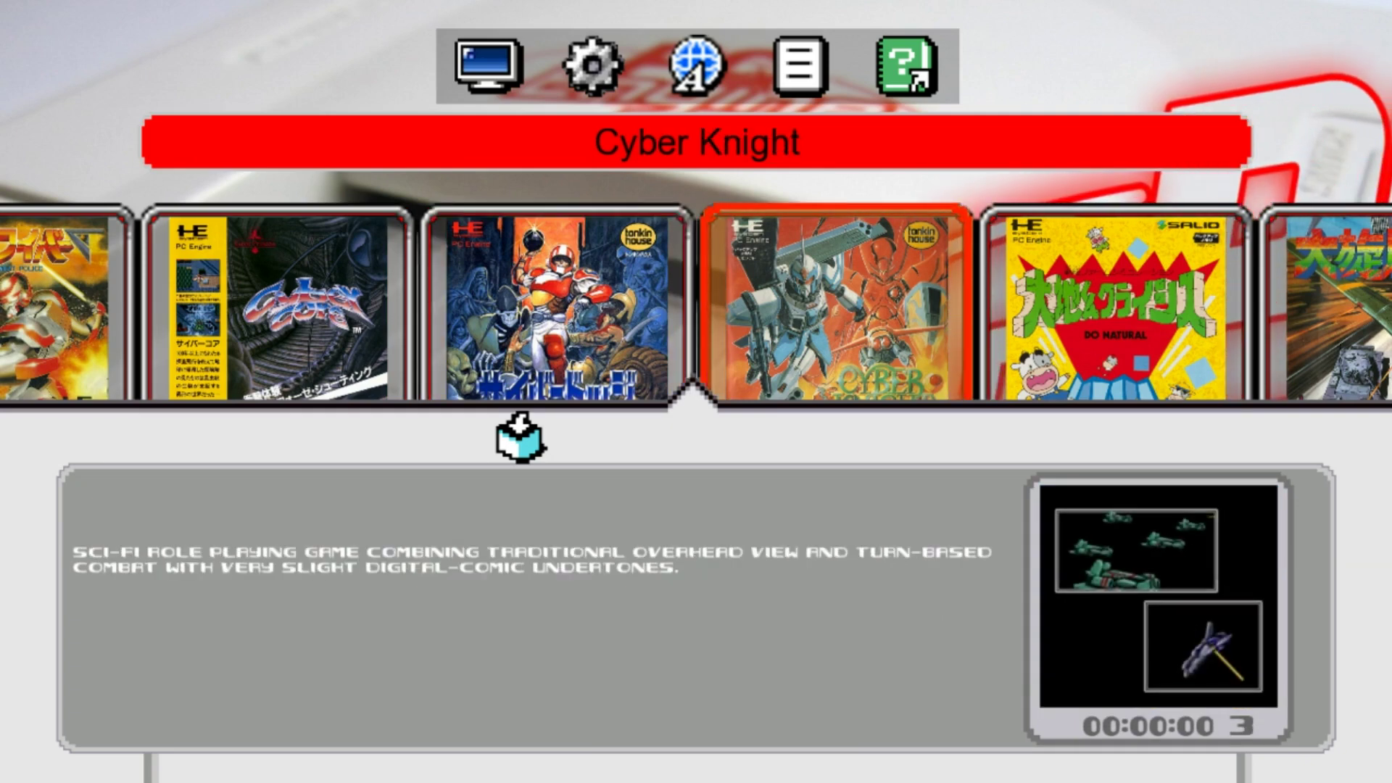
key("Up")
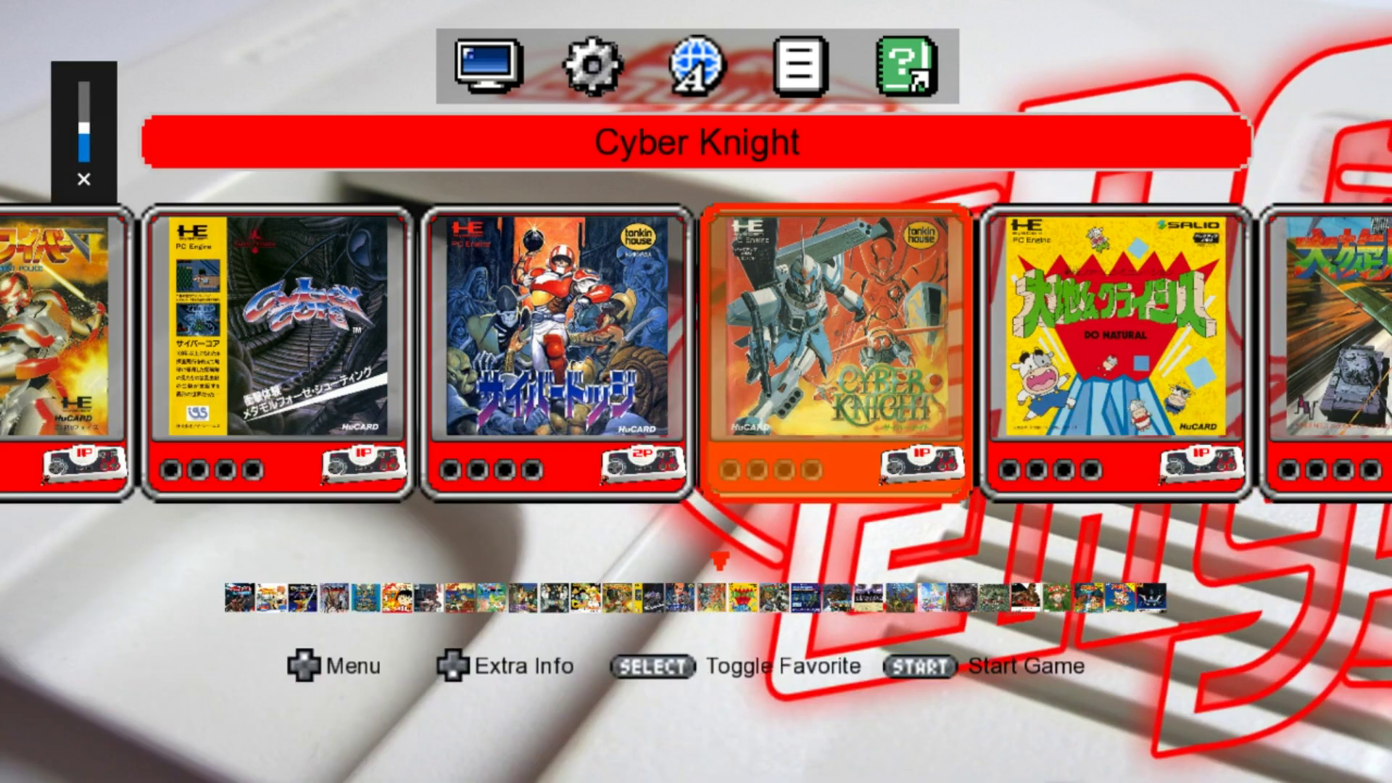
- Reopen the sound configuration and set the Movie Volume back to 0
key("Up")
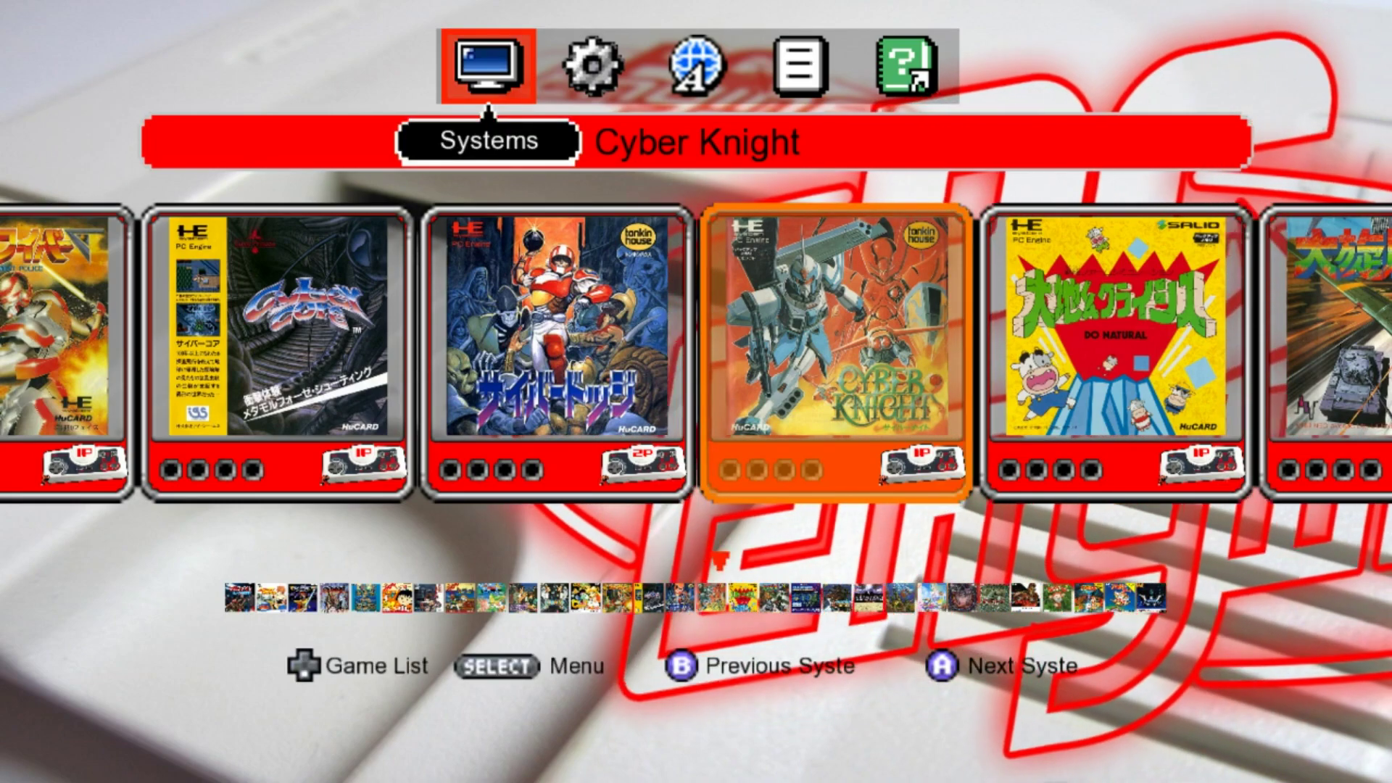
key("Right")
key("Return")
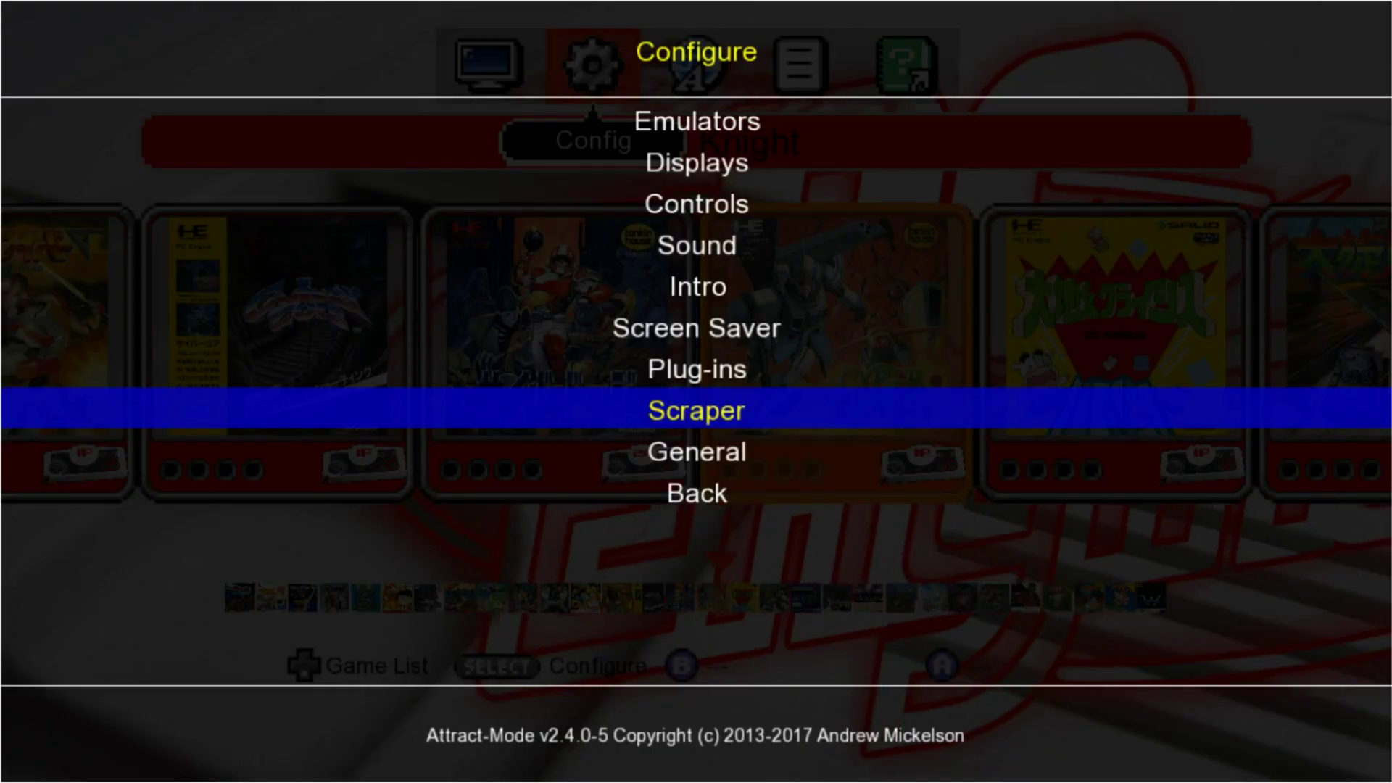
key("Up")
key("Up")
key("Up")
key("Up")
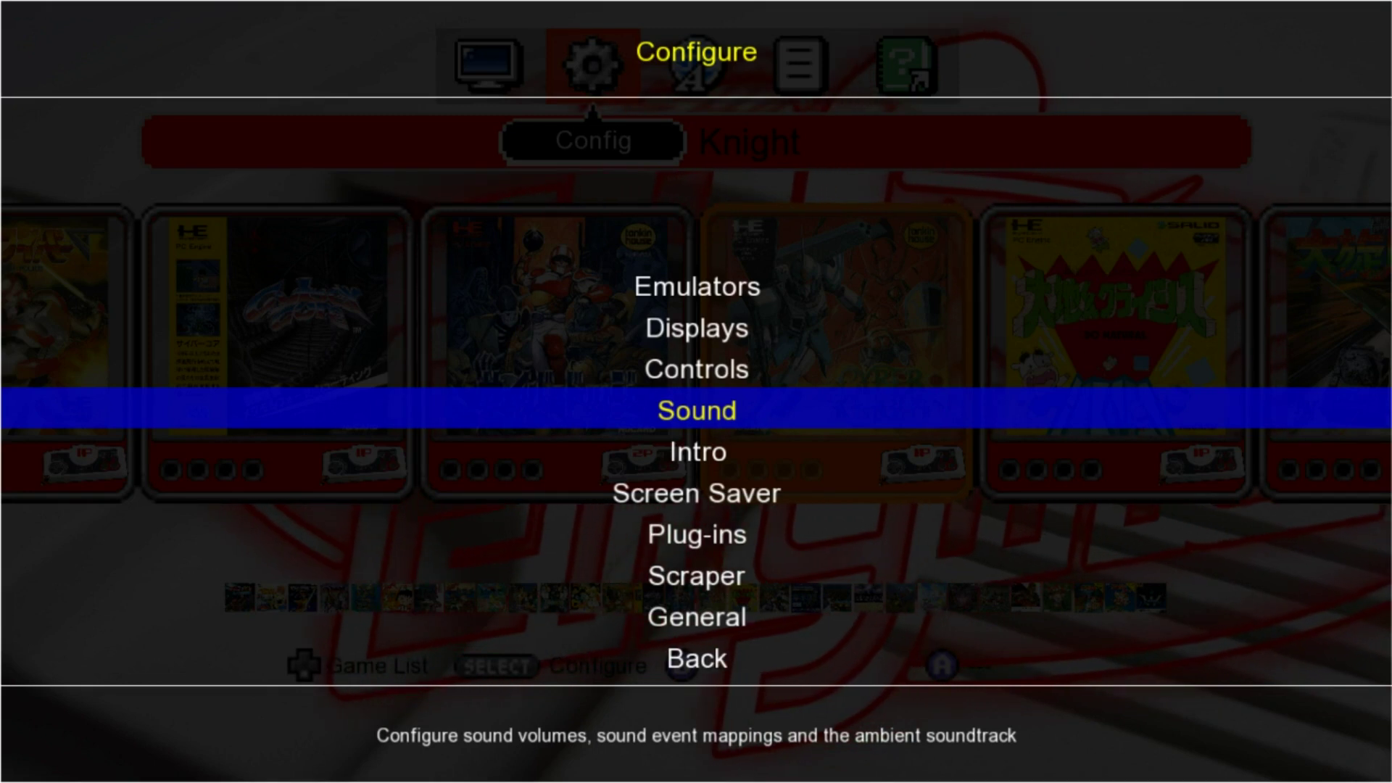
key("Return")
key("Up")
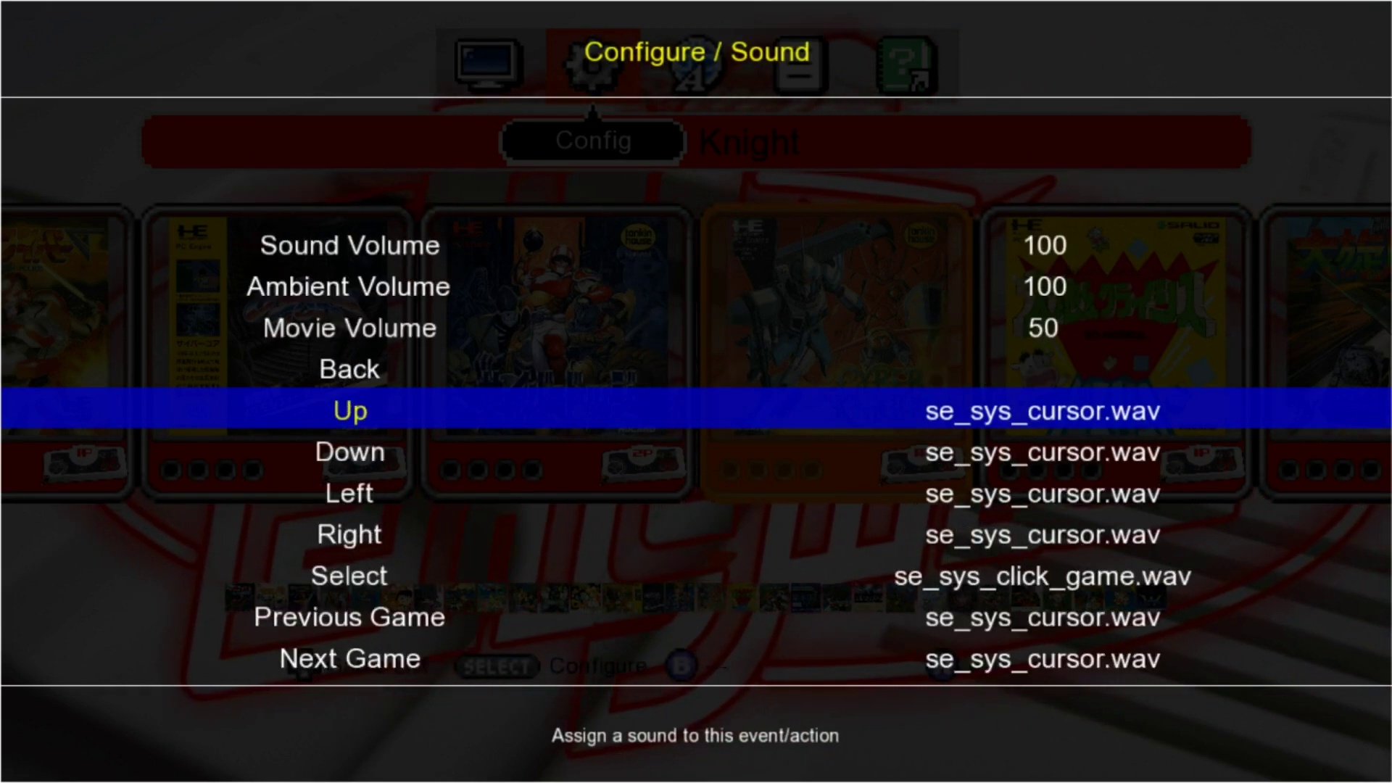
key("Up")
key("Return")
key("Left")
key("Left")
key("Left")
key("Left")
key("Left")
key("Return")
- Assign NES-Classic-Mini-Edition-Menu-Music.mp3 as the Ambient Soundtrack and return to the game list
key("Down")
key("Down")
key("Down")
key("Down")
key("Down")
key("Down")
key("Down")
key("Down")
key("Down")
key("Down")
key("Down")
key("Down")
key("Down")
key("Down")
key("Down")
key("Down")
key("Down")
key("Down")
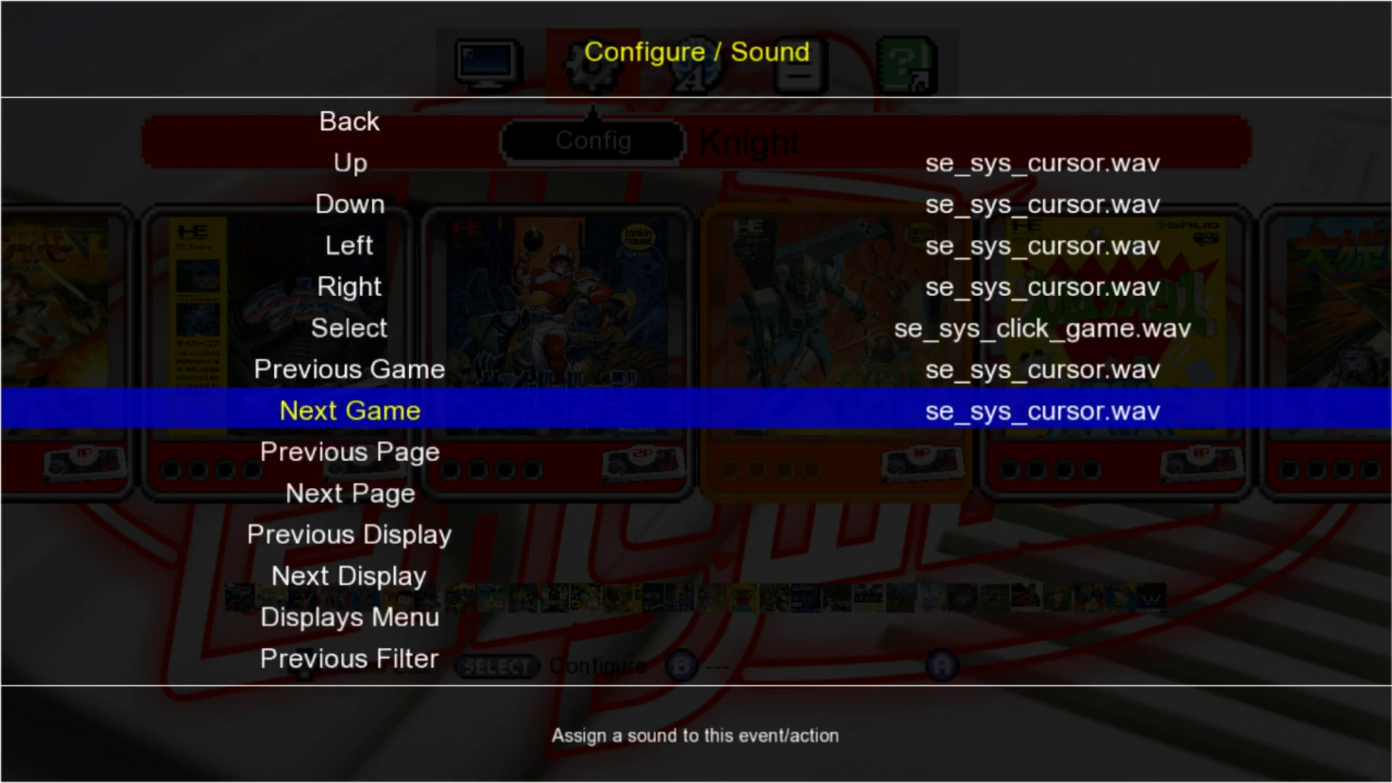
key("Down")
key("Down")
key("Down")
key("Down")
key("Down")
key("Down")
key("Down")
key("Down")
key("Down")
key("Down")
key("Down")
key("Down")
key("Down")
key("Down")
key("Down")
key("Down")
key("Down")
key("Down")
key("Down")
key("Down")
key("Down")
key("Down")
key("Down")
key("Down")
key("Down")
key("Down")
key("Down")
key("Down")
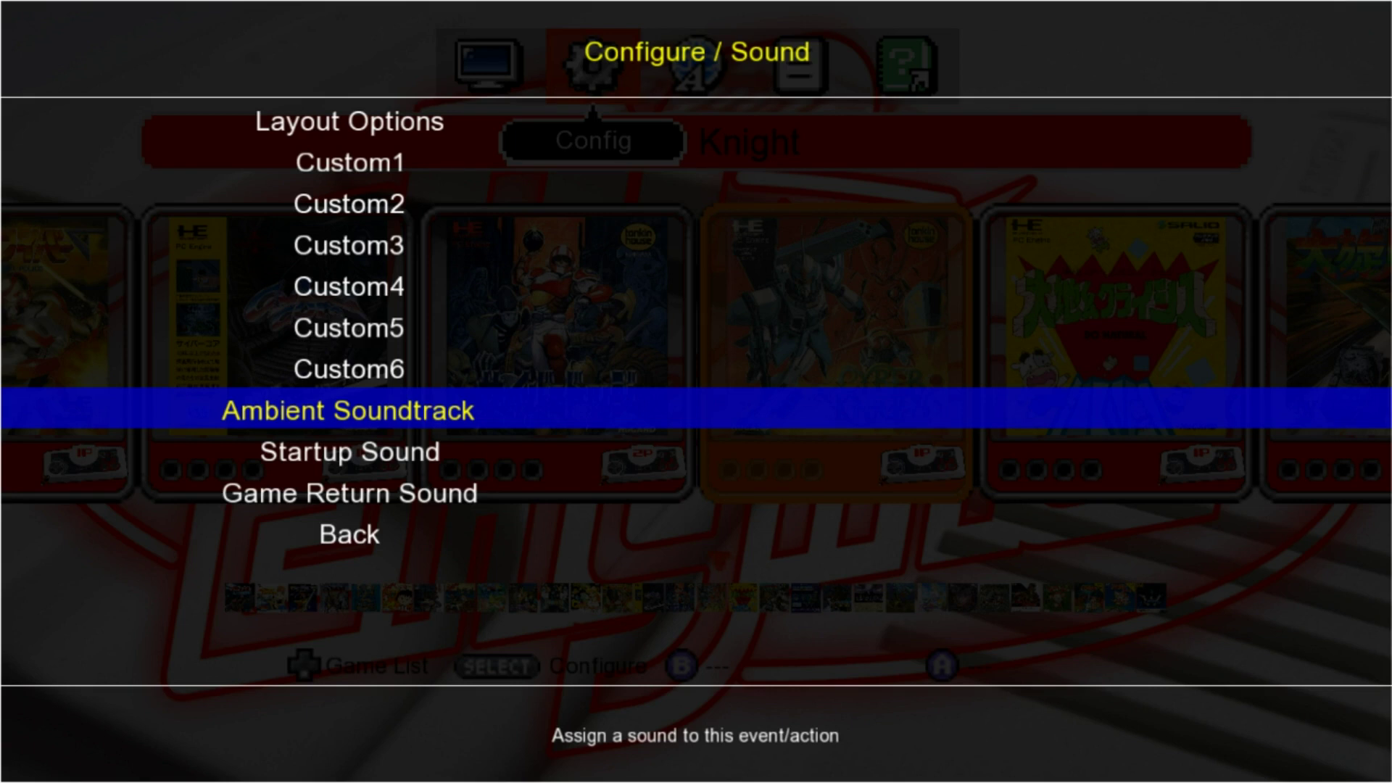
key("Return")
key("Right")
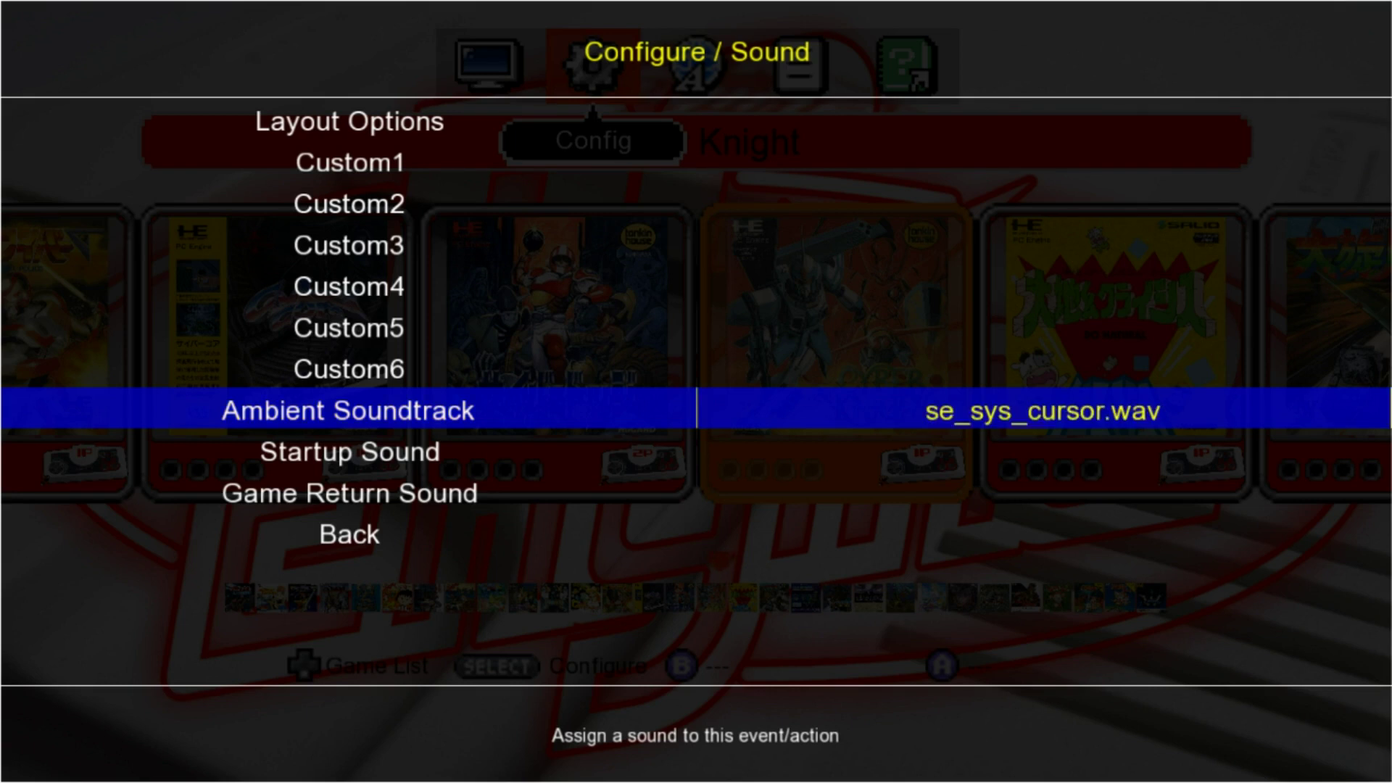
key("Right")
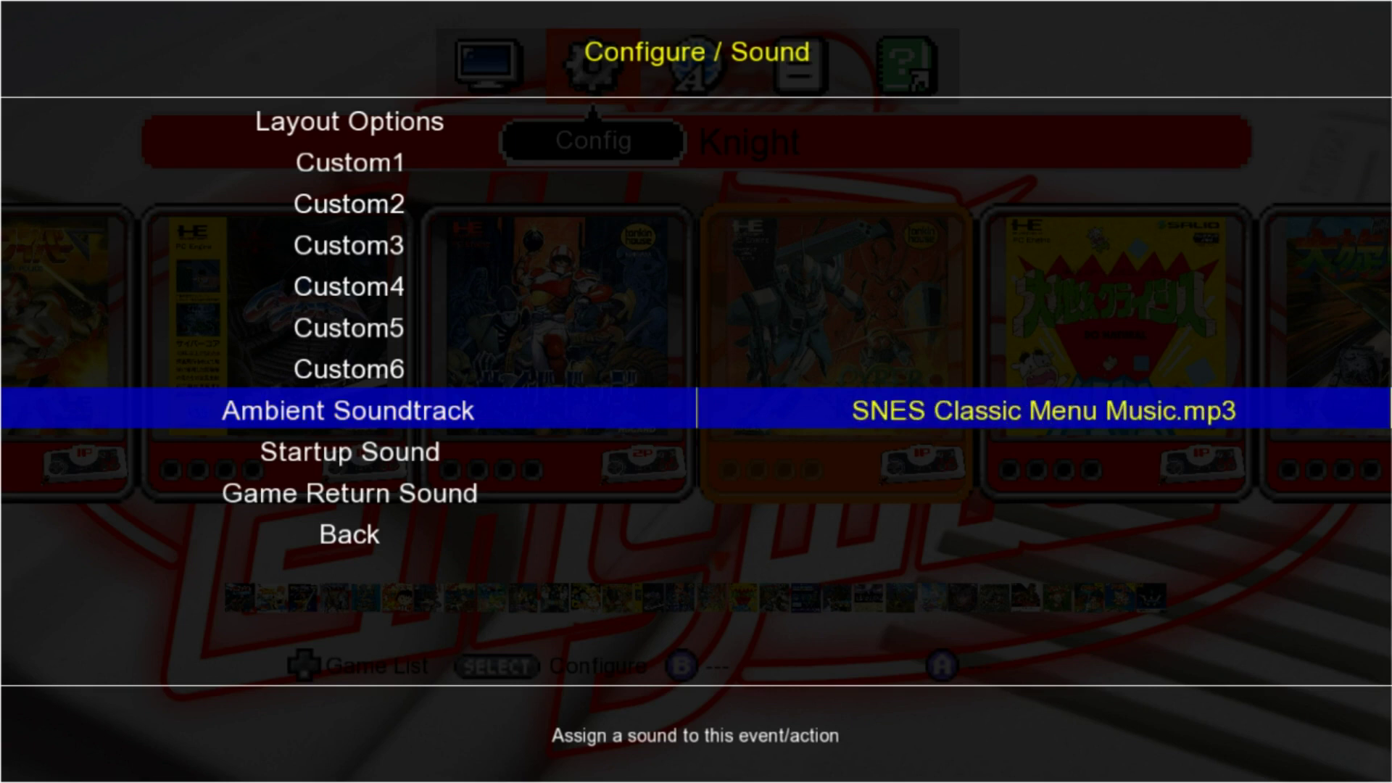
key("Right")
key("Right")
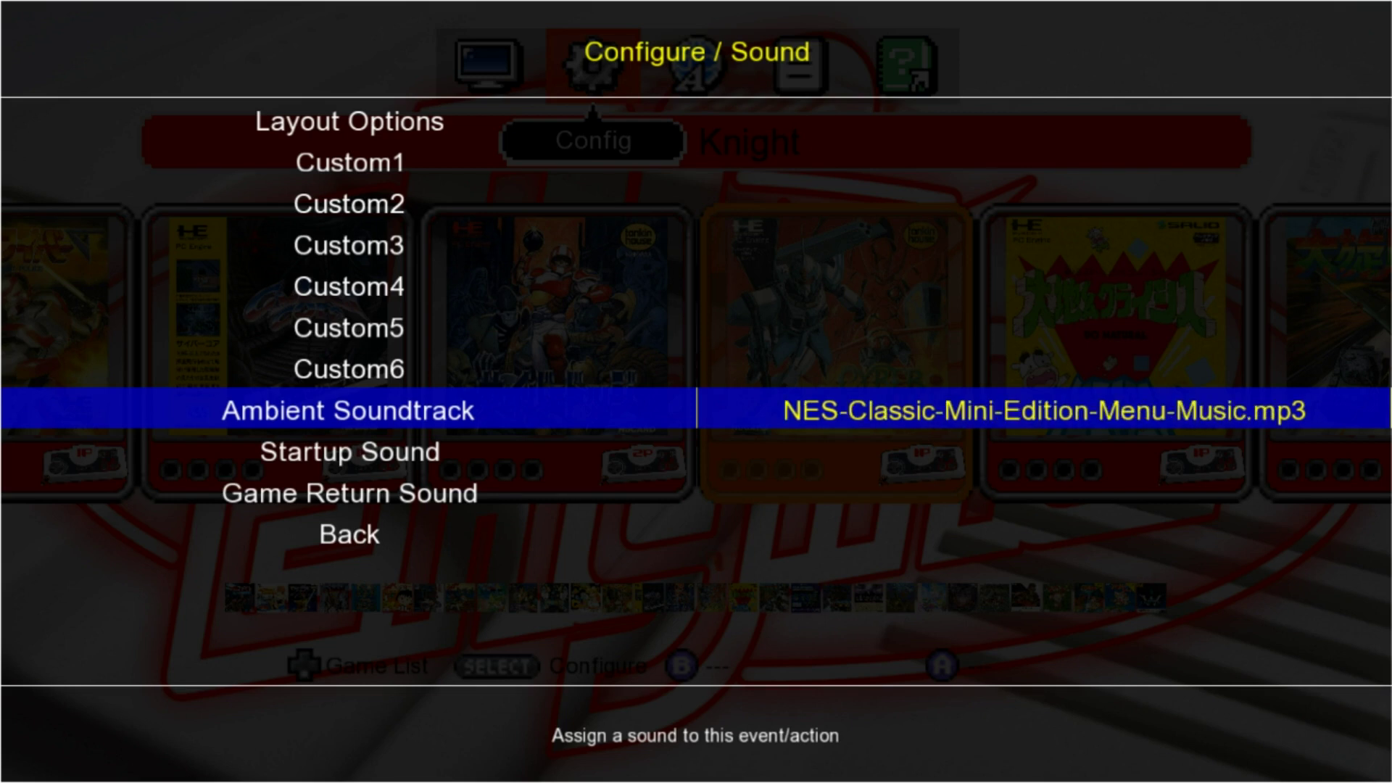
key("Return")
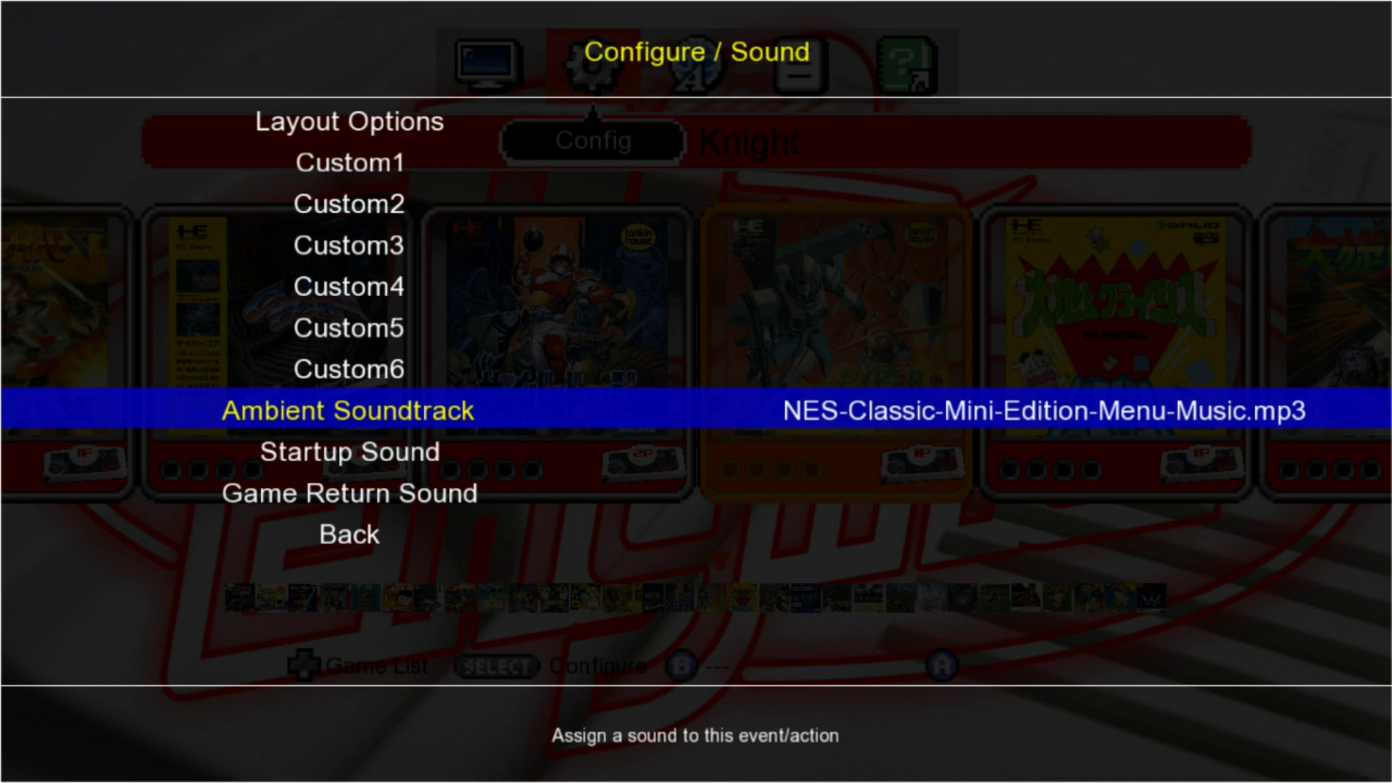
key("Escape")
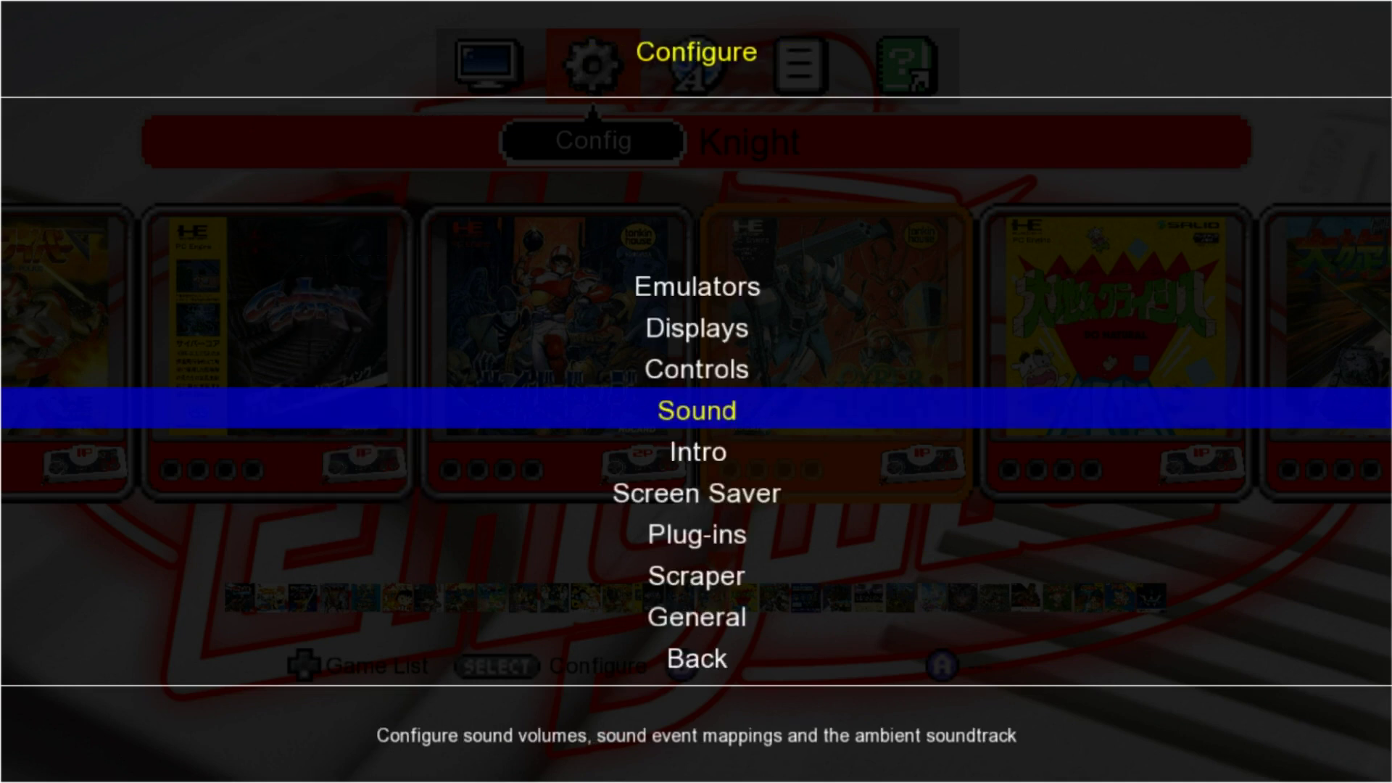
key("Escape")
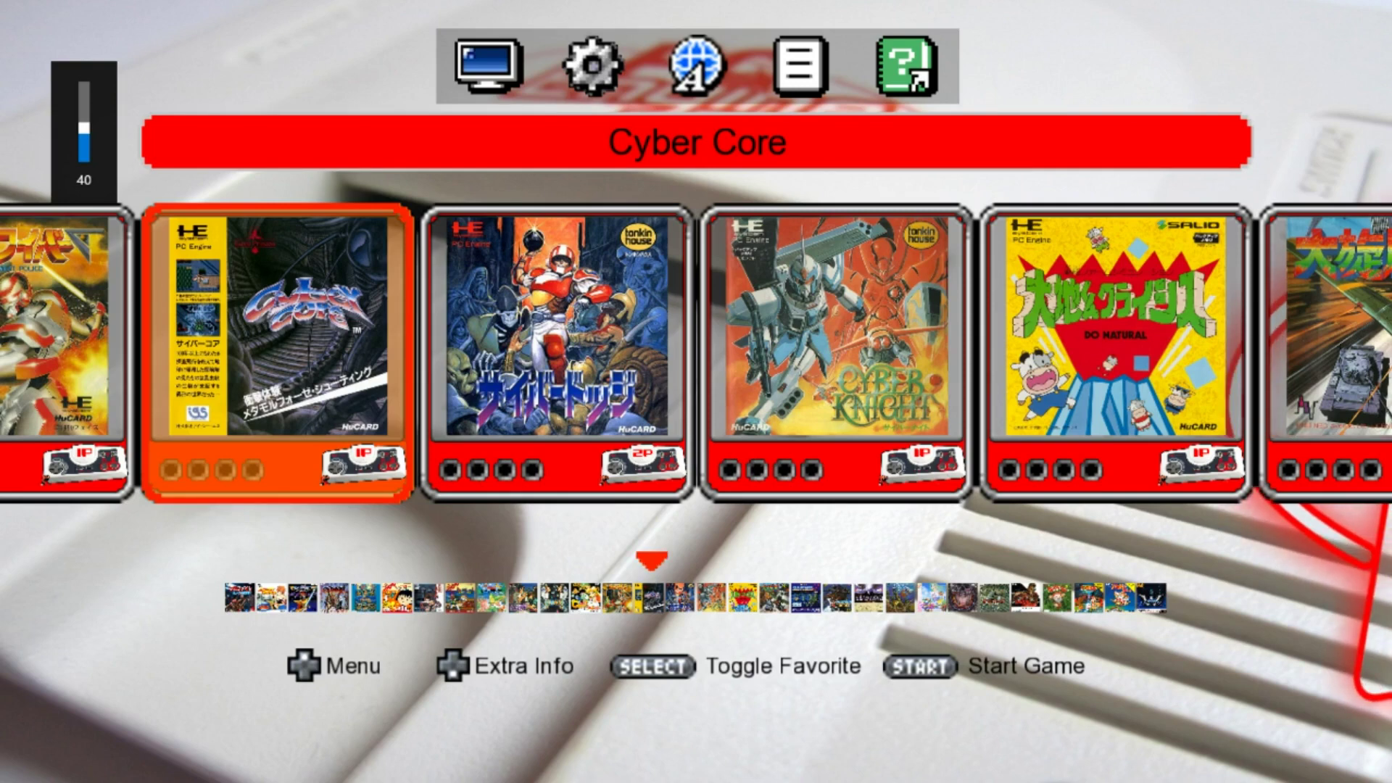
- Browse the games around Cyber Dodge and Cyber Knight, and check the extra info for Cyber Knight and Daichi-kun Crisis - Do Natural
key("Right")
key("Right")
key("Right")
key("Left")
key("Left")
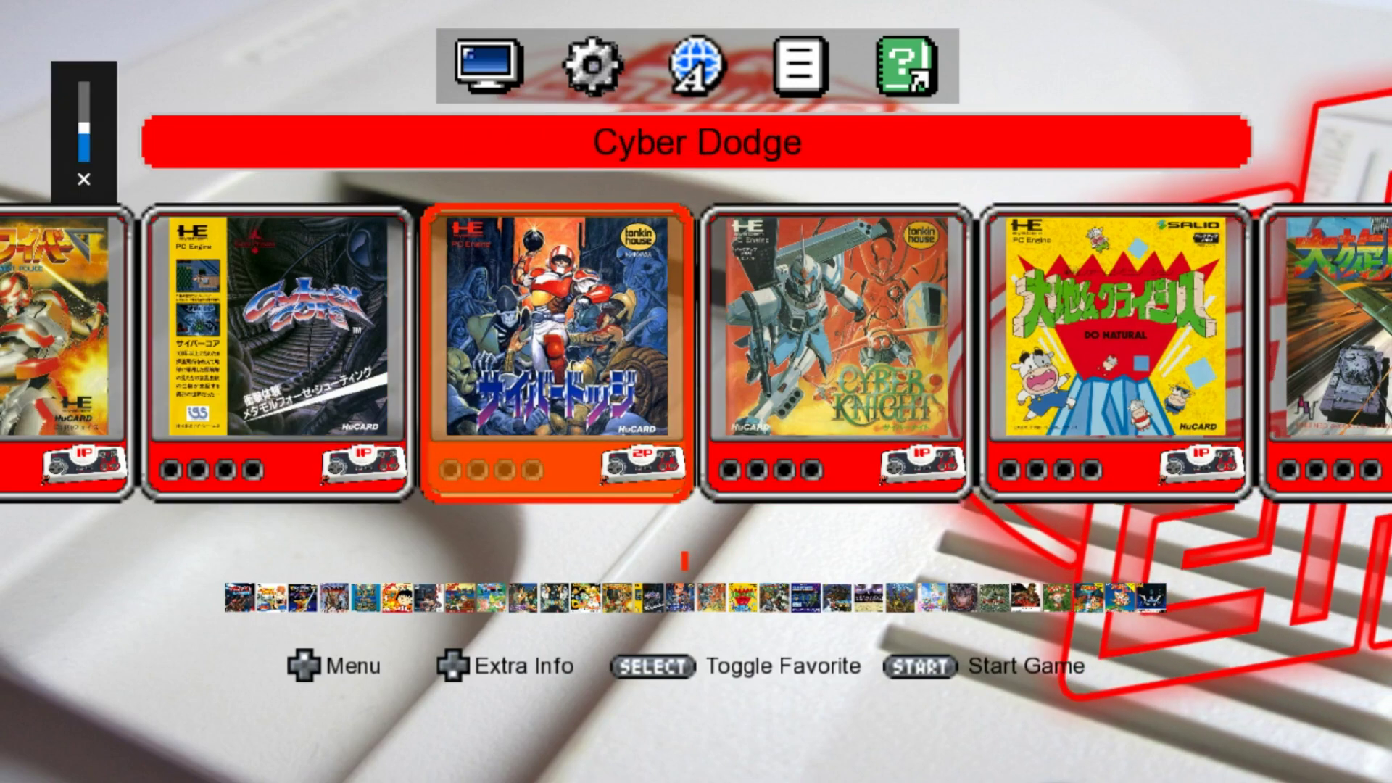
key("Right")
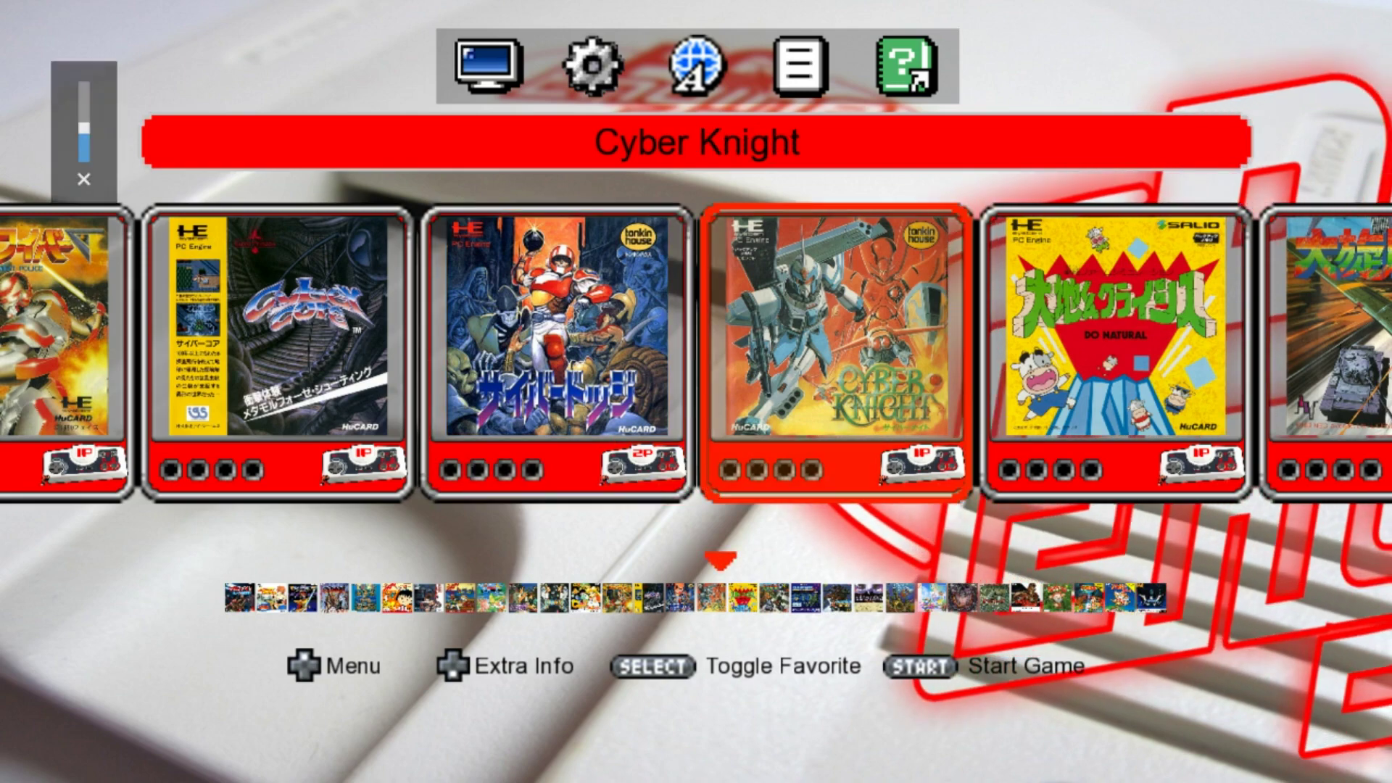
key("Down")
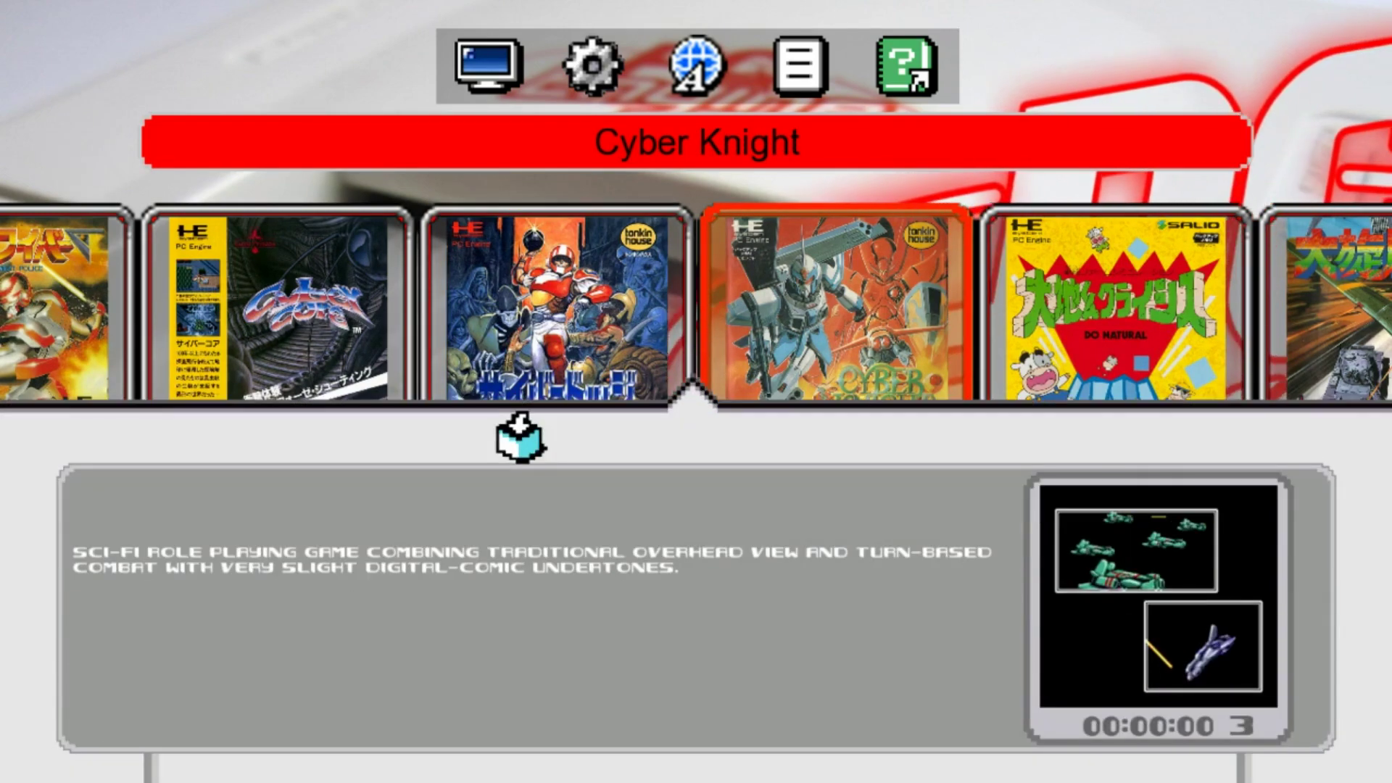
key("Right")
key("Up")
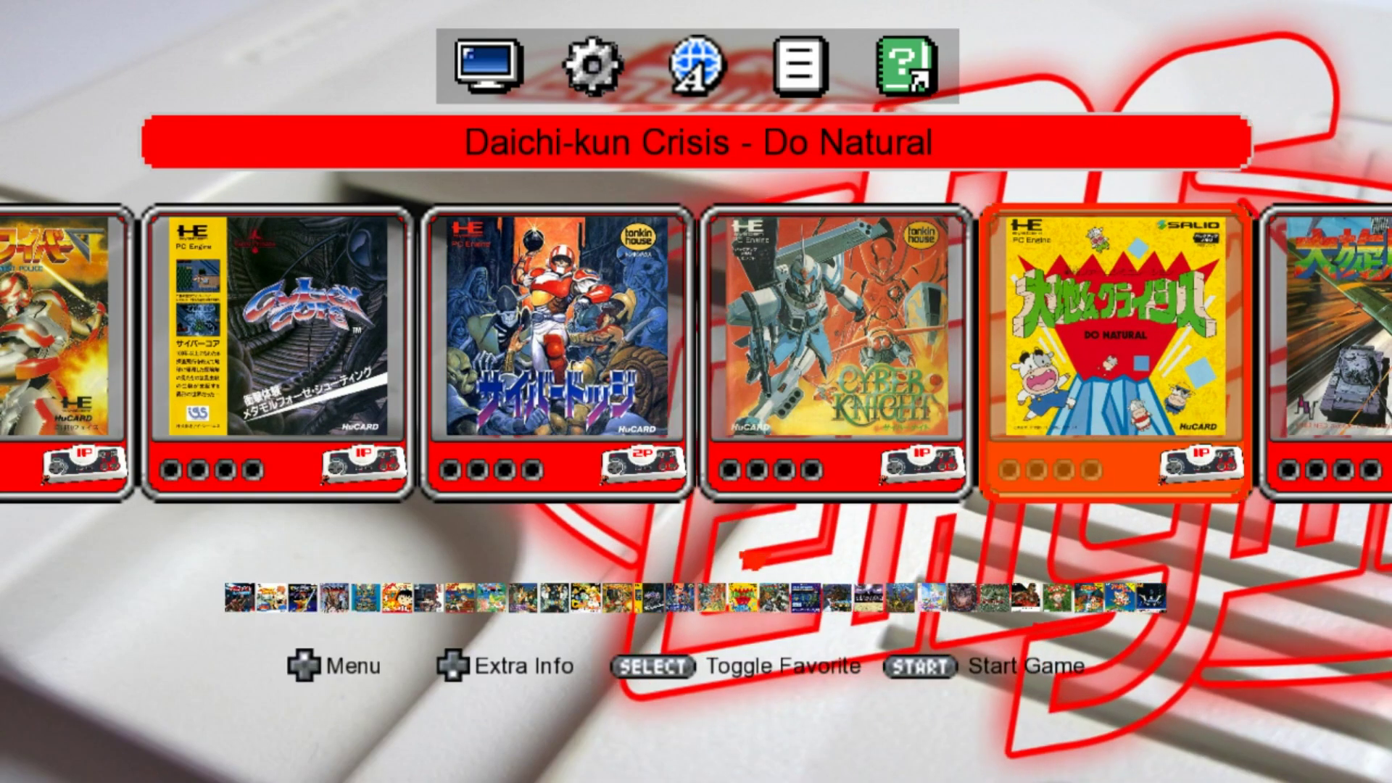
- Browse the game list from Daichi-kun Crisis - Do Natural past Darius Alpha to Darius Plus
key("Right")
key("Right")
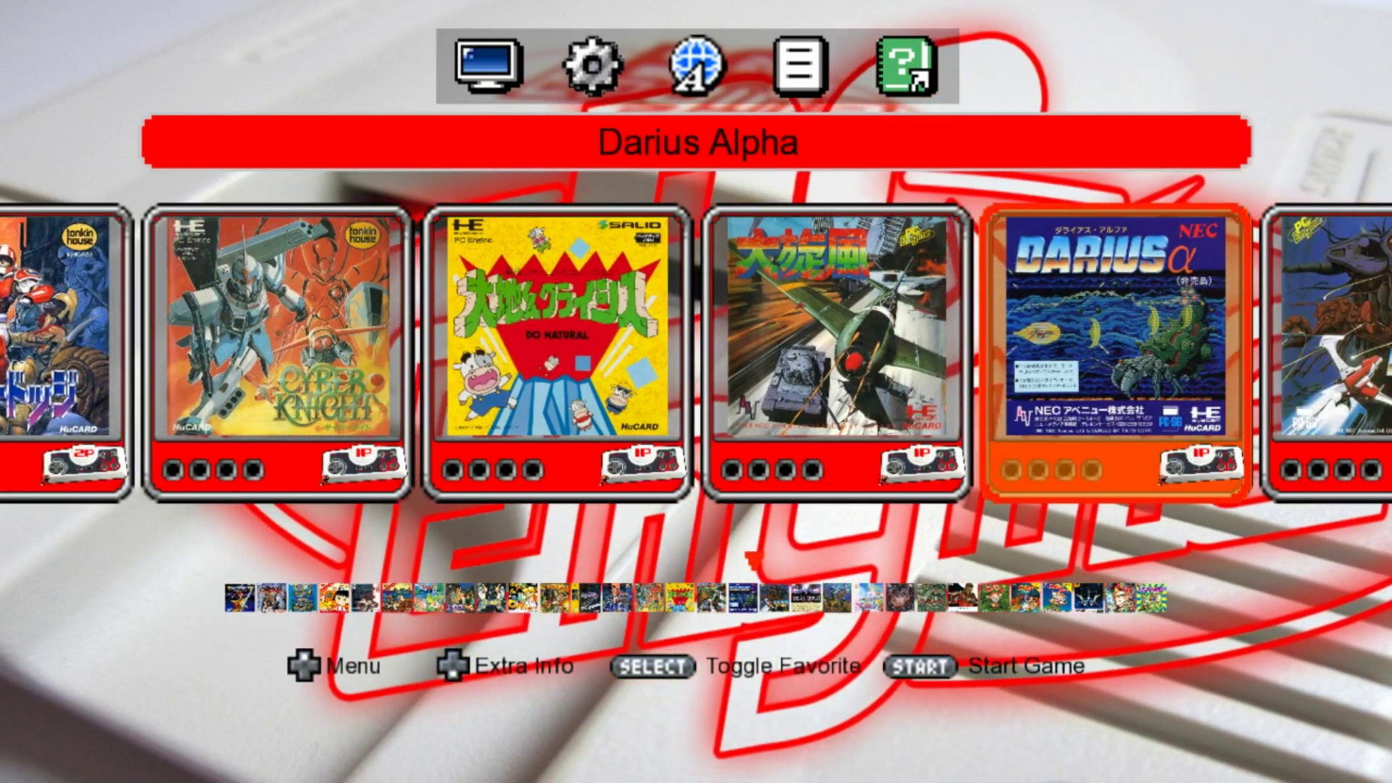
key("Right")
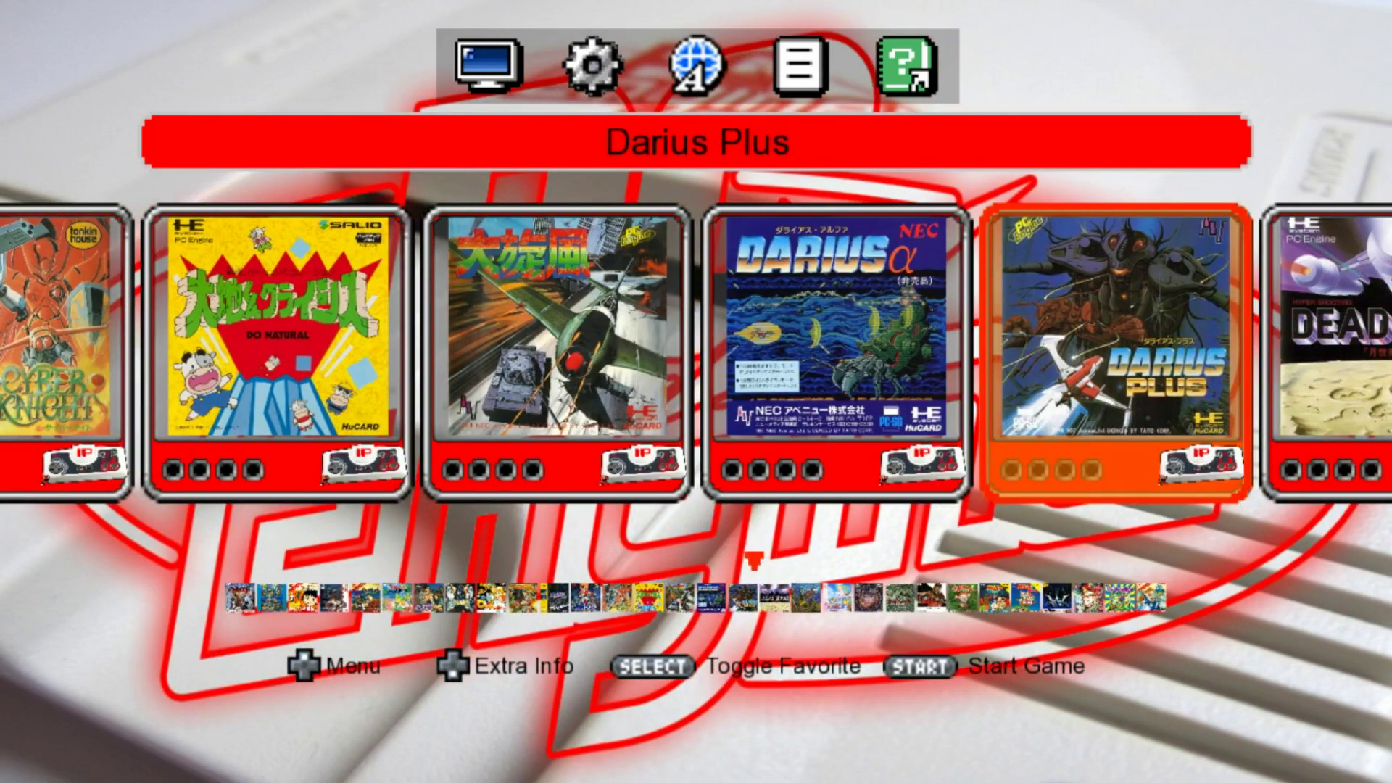